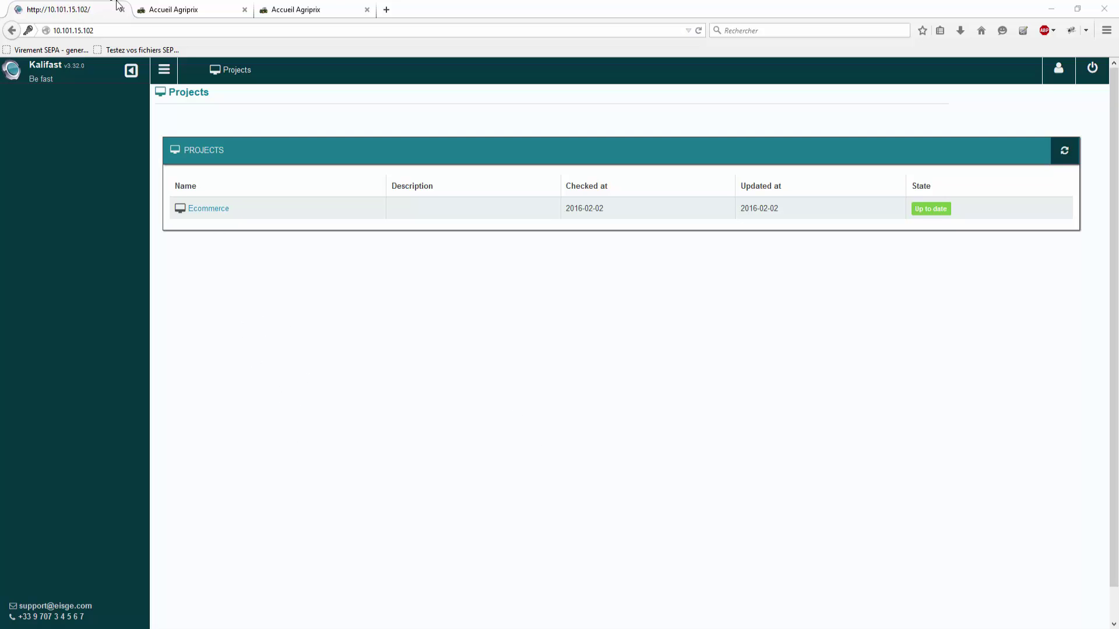
Step: Compare the Agriprix shops at 10.101.29.141 and 10.101.29.143, then open the Agriculture category
left_click(164, 9)
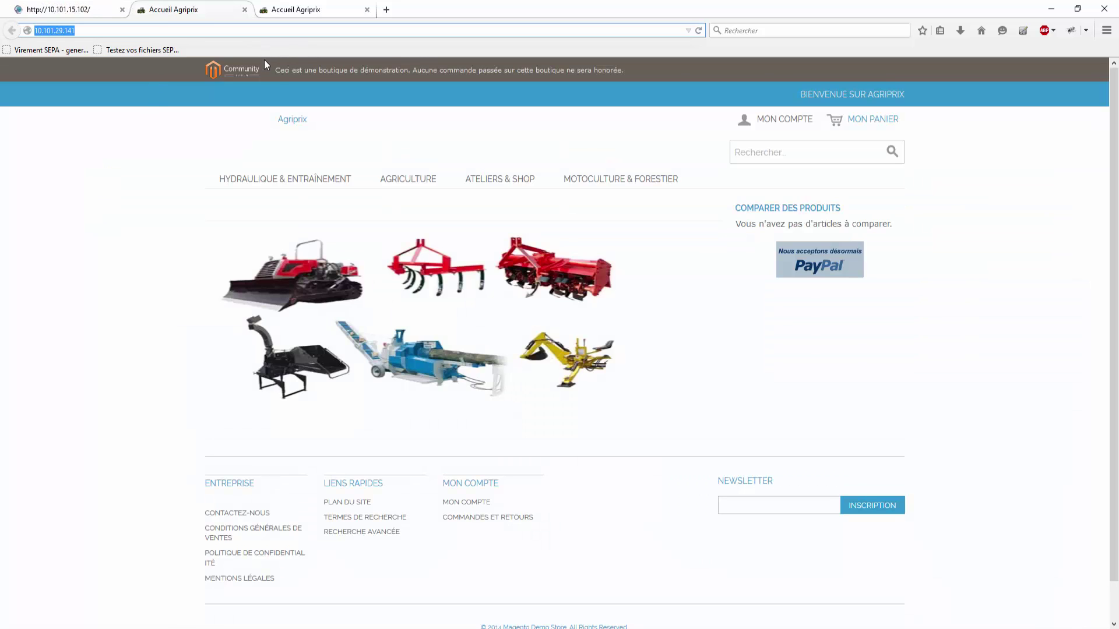
left_click(282, 16)
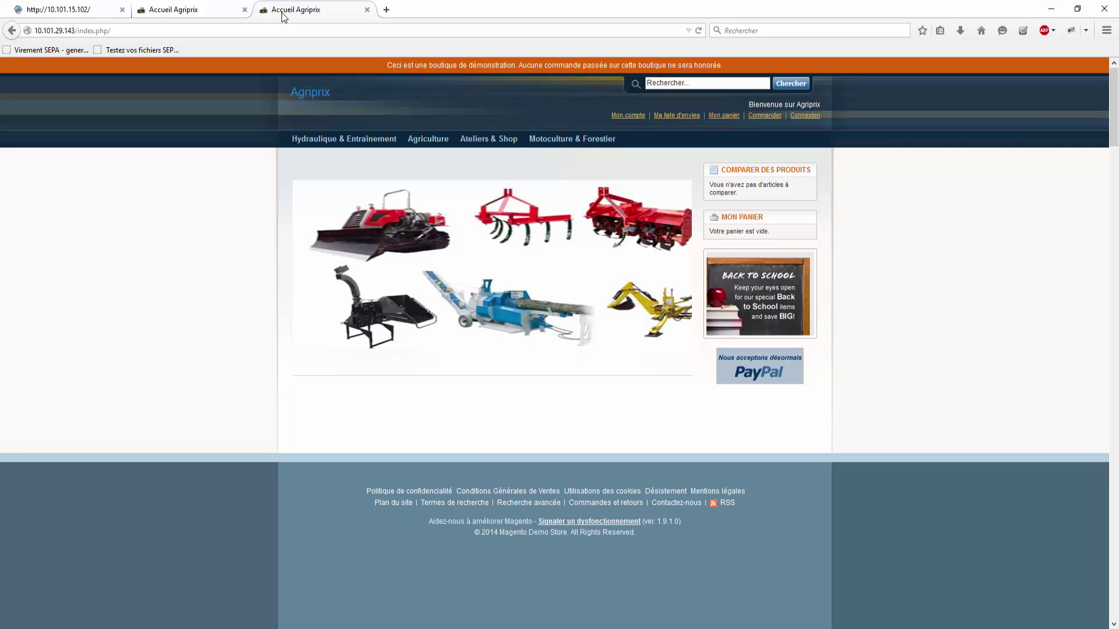
left_click(209, 11)
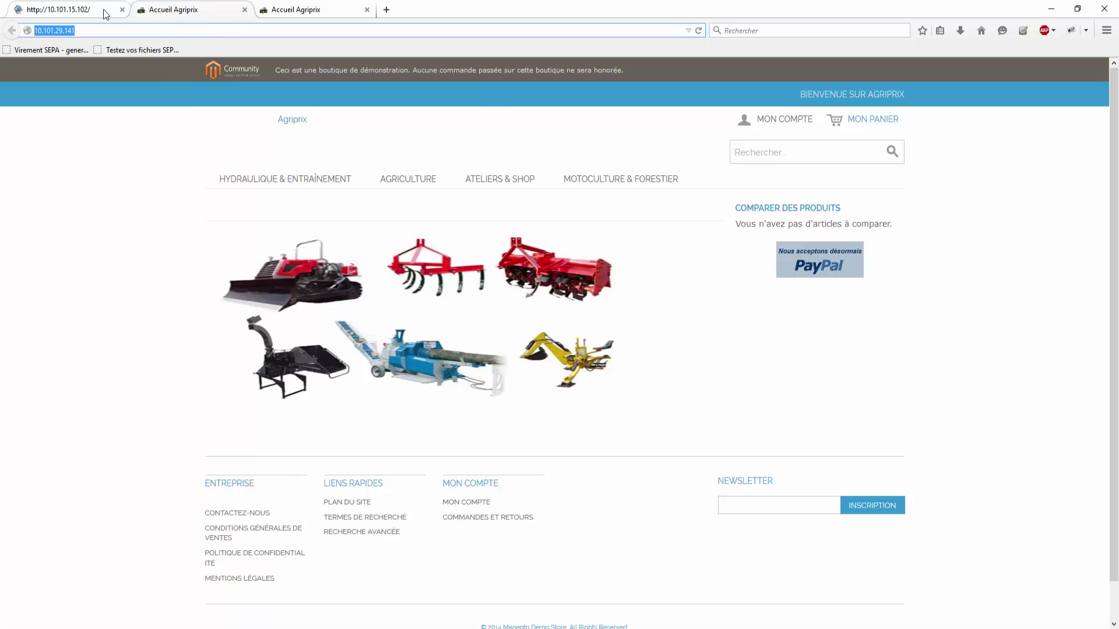
left_click(285, 16)
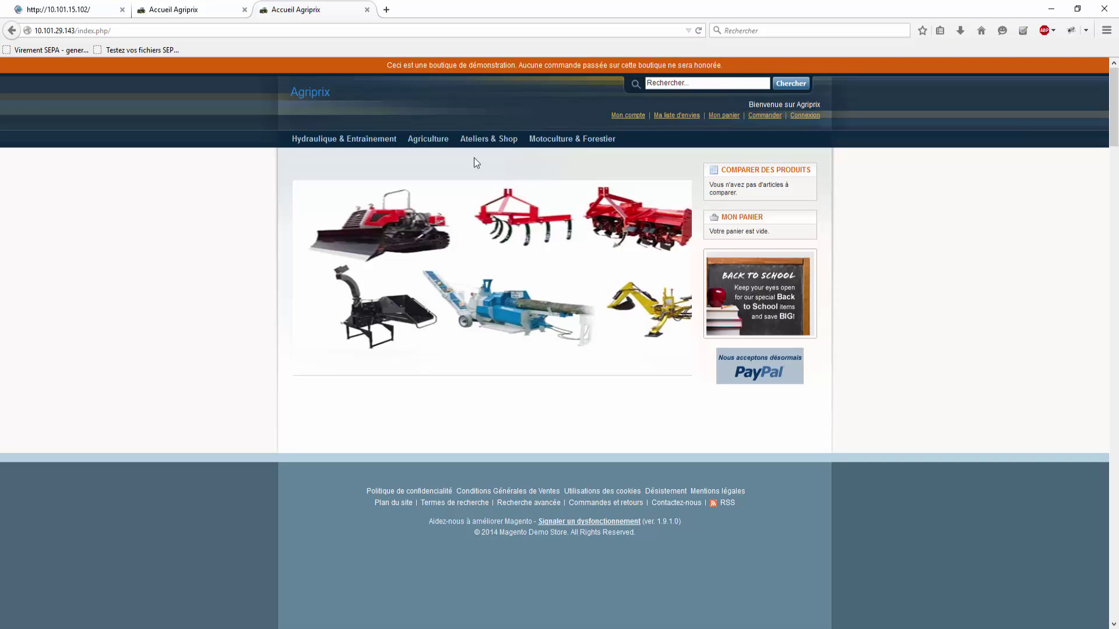
left_click(430, 146)
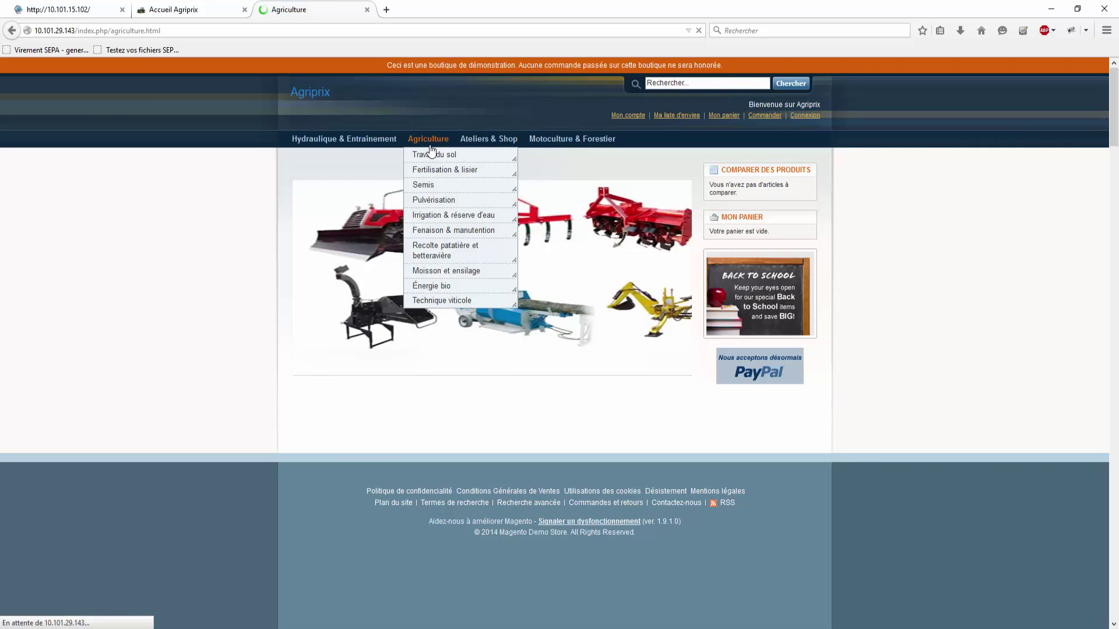
Step: Add CD1410 Bague Ferguson to the cart, sign in at checkout, and confirm billing and shipping
scroll(633, 557, "down", 2)
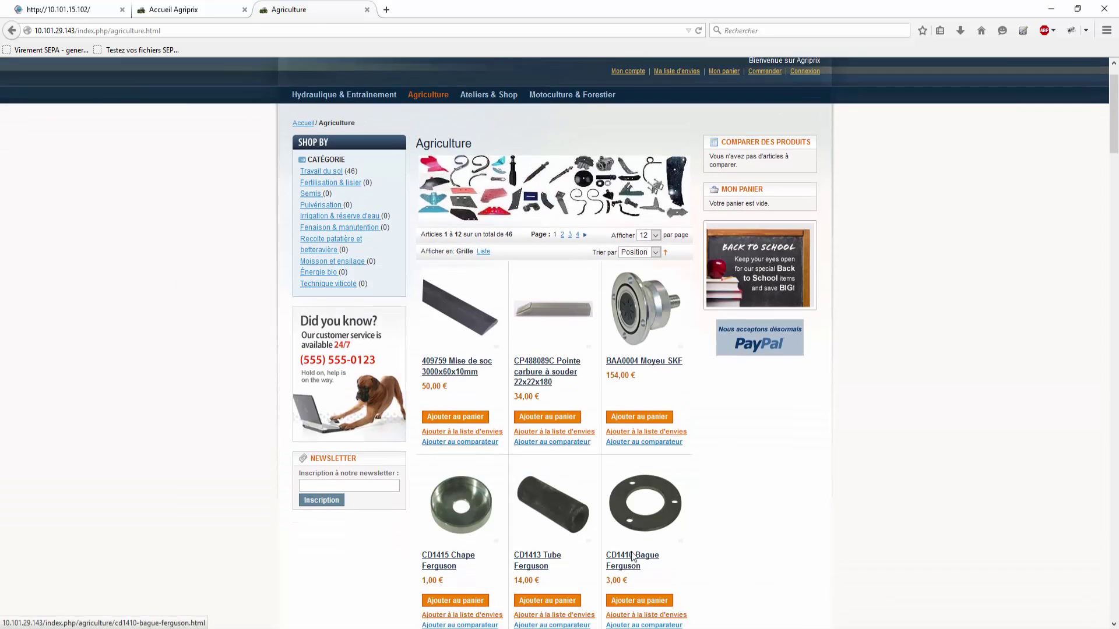
left_click(639, 578)
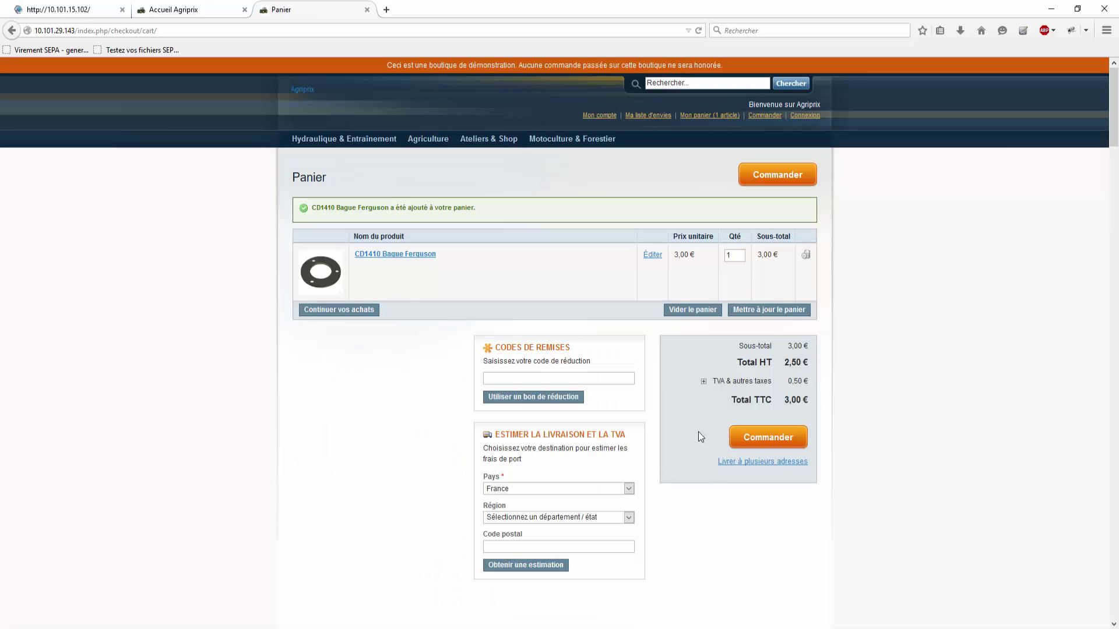
left_click(779, 438)
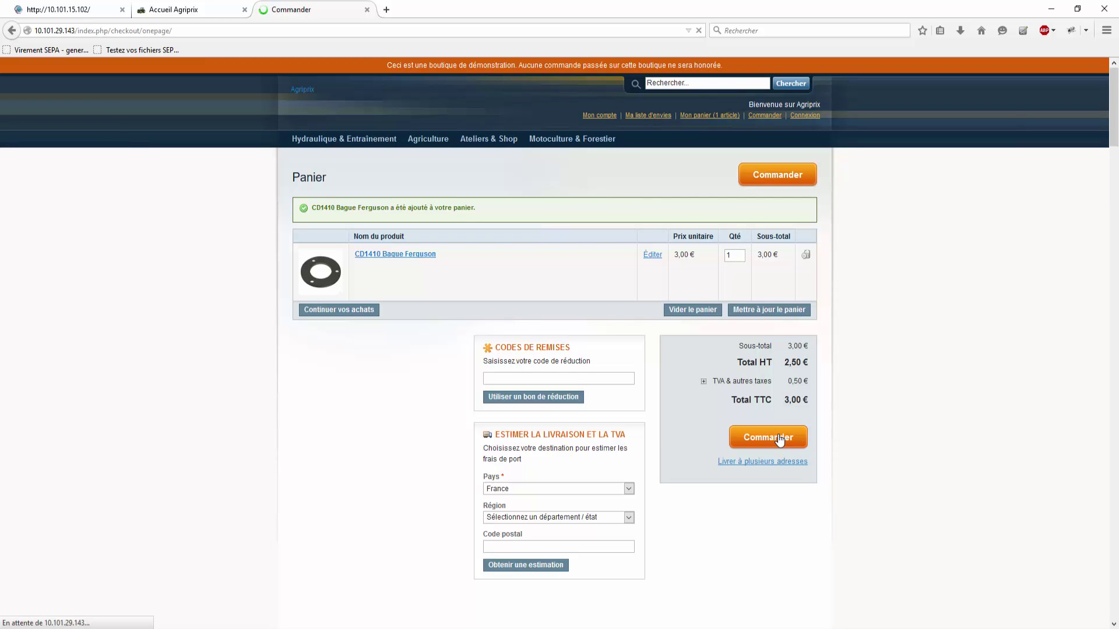
left_click(660, 389)
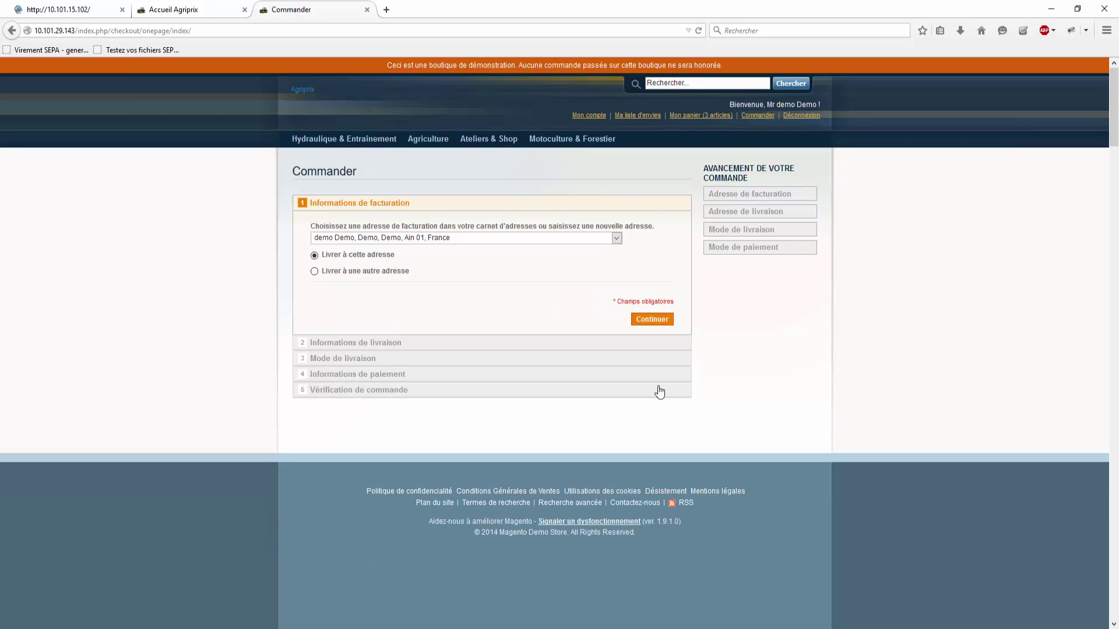
left_click(654, 320)
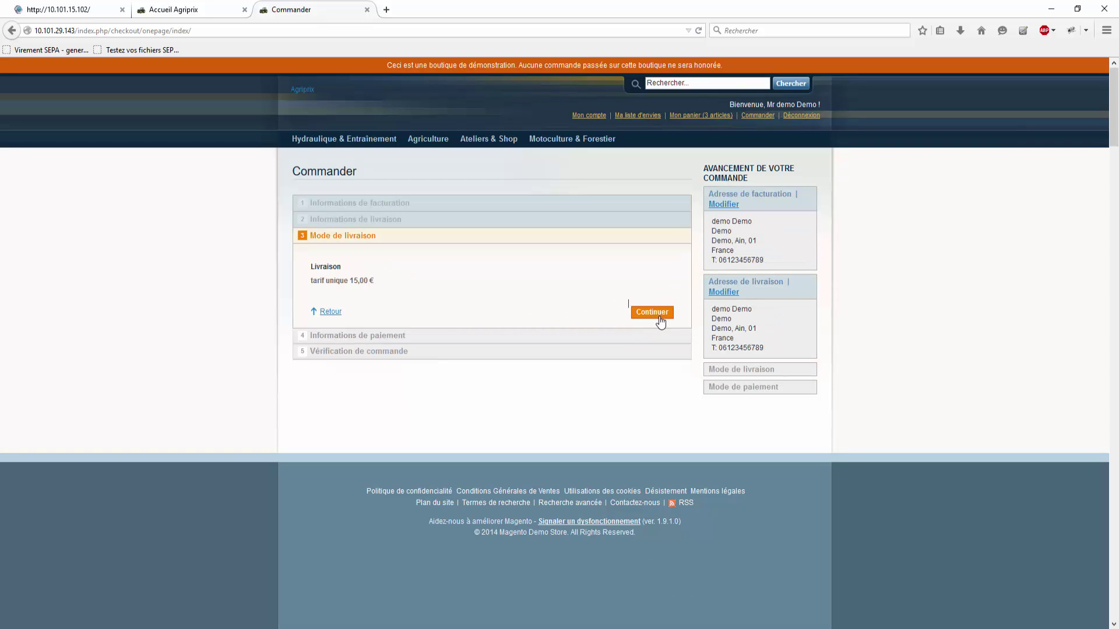
left_click(655, 315)
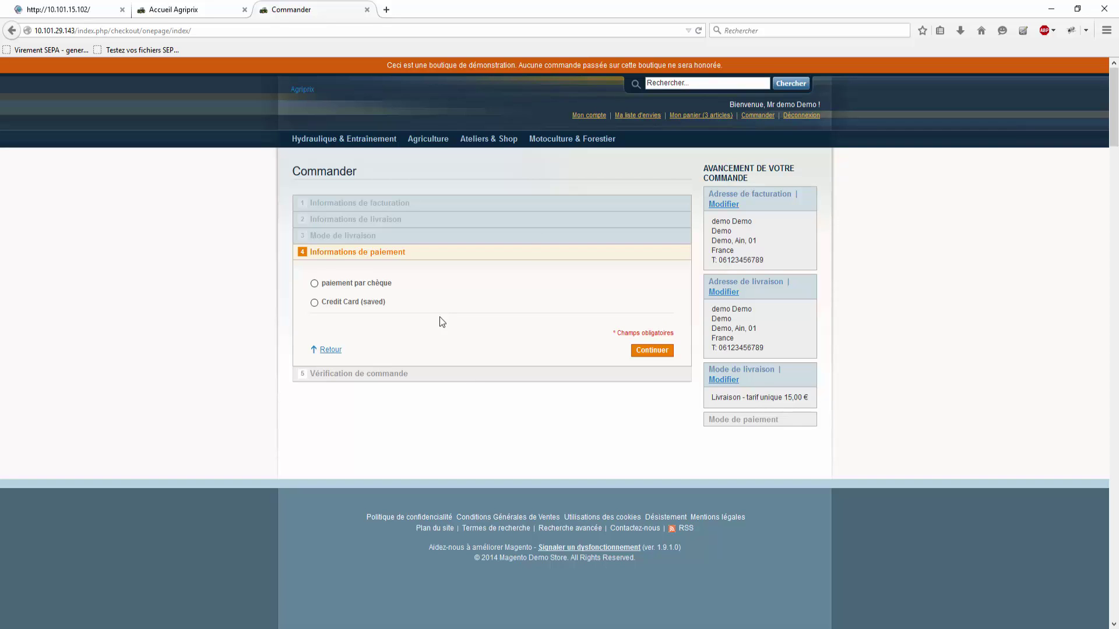
Step: Take a Snagit region capture of the Informations de paiement panel
key("Print")
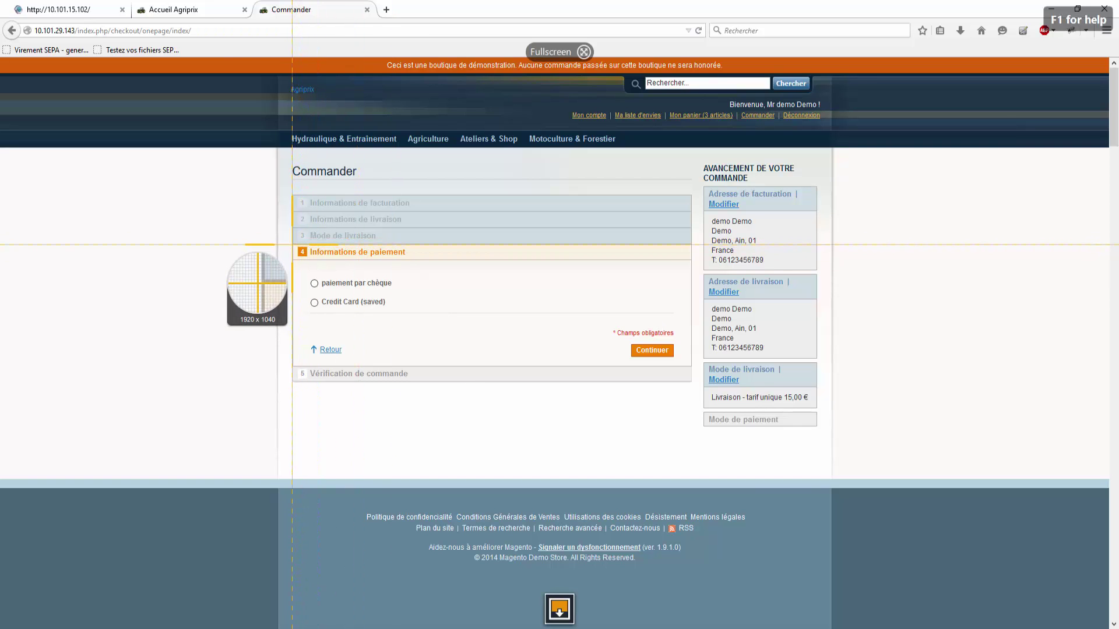
left_click_drag(292, 245, 677, 364)
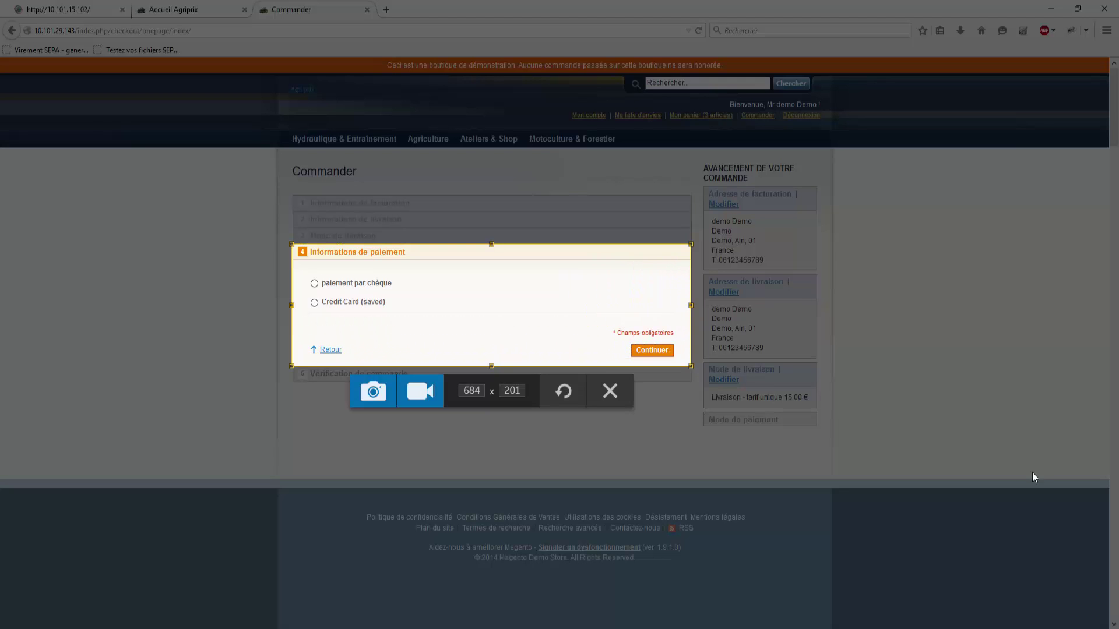
left_click(375, 392)
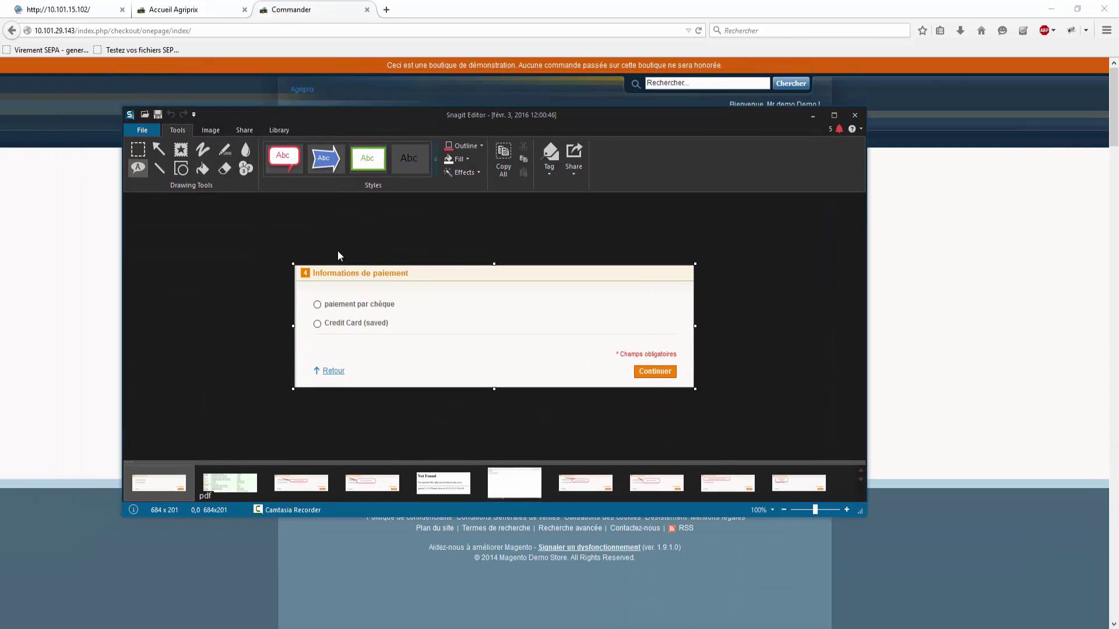
Step: Add a callout reading 'créer paiement virement' beside the cheque payment option
left_click_drag(325, 295, 563, 316)
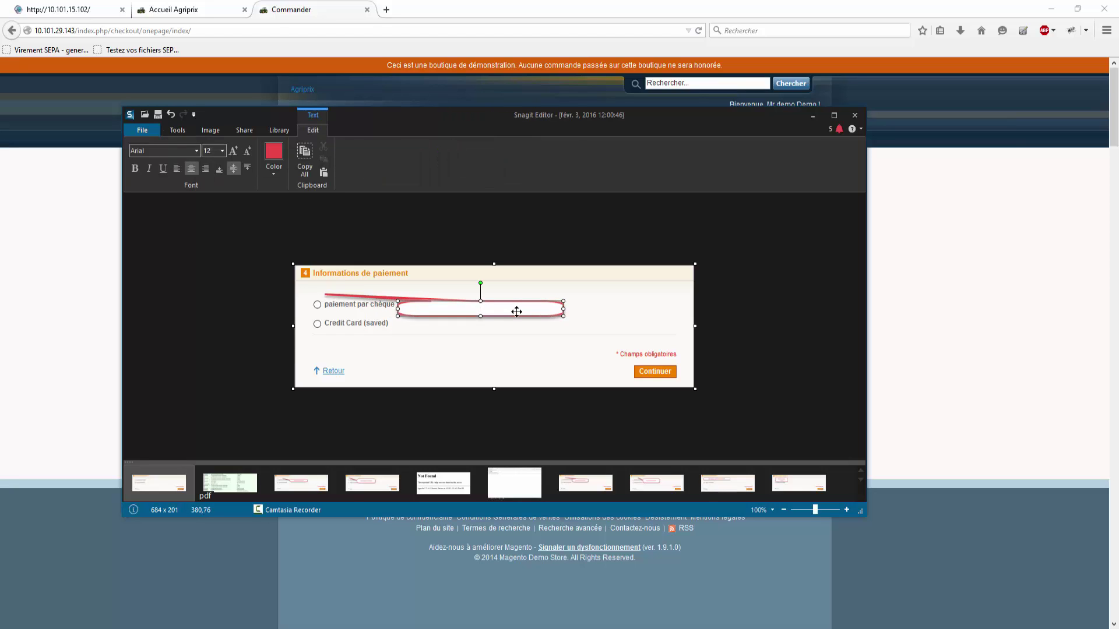
type("créer ")
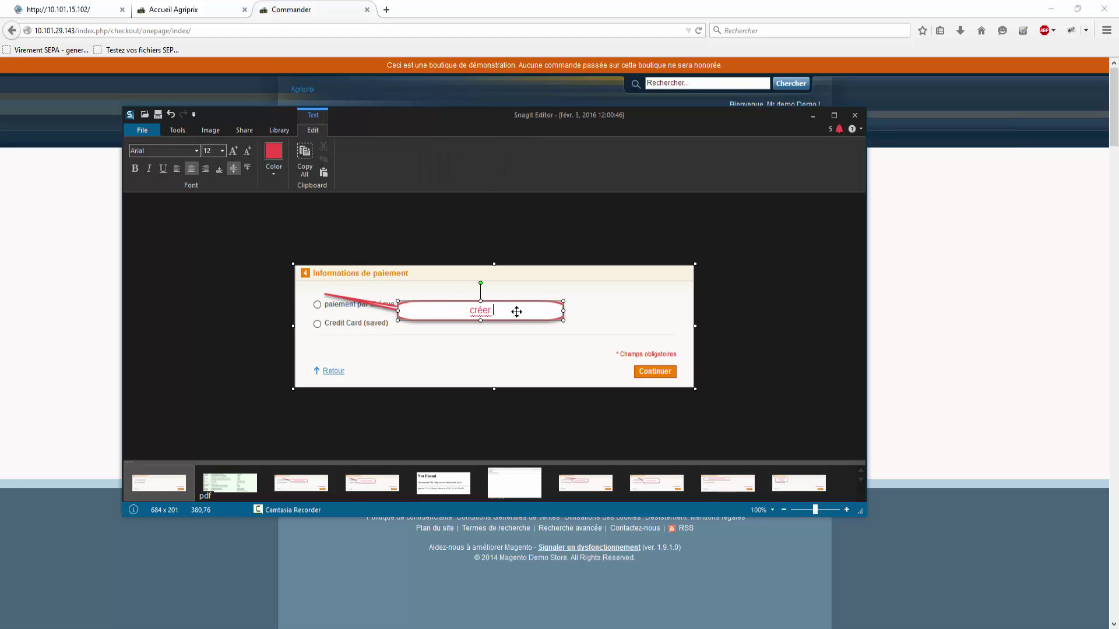
type("paiement virement")
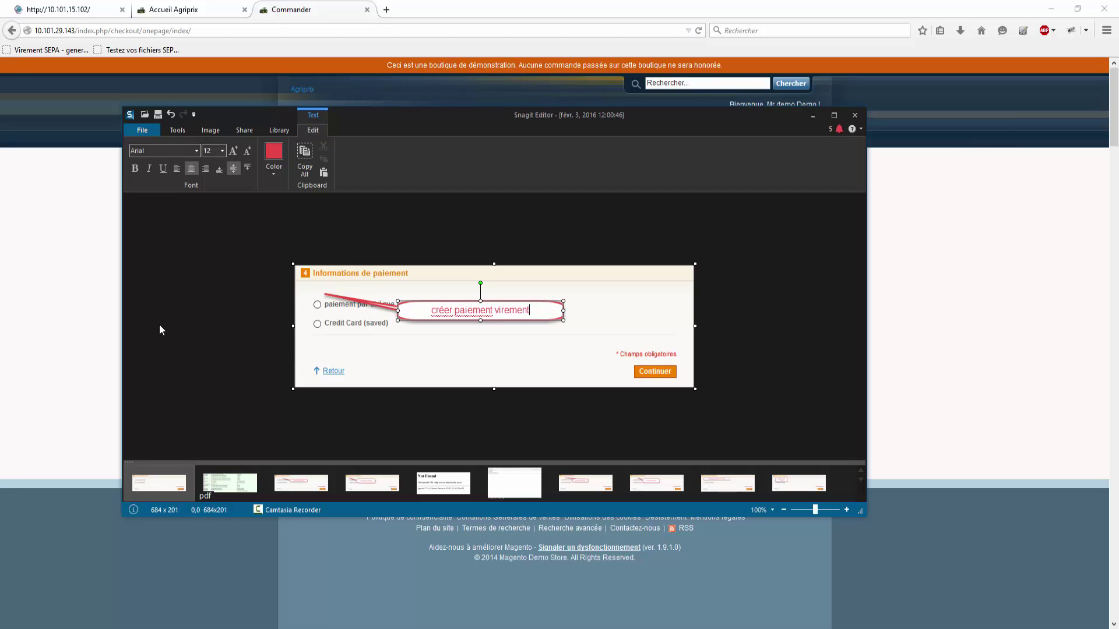
left_click(159, 327)
left_click(90, 11)
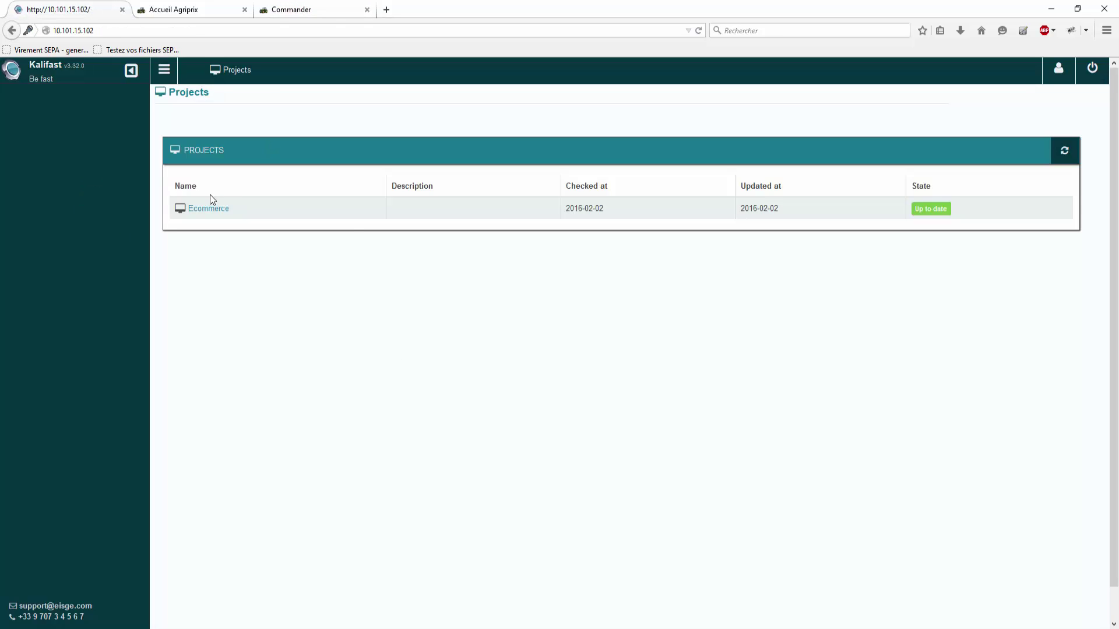
Step: Start a new Ecommerce intervention titled 'commande | Créer paiement par virement'
left_click(225, 211)
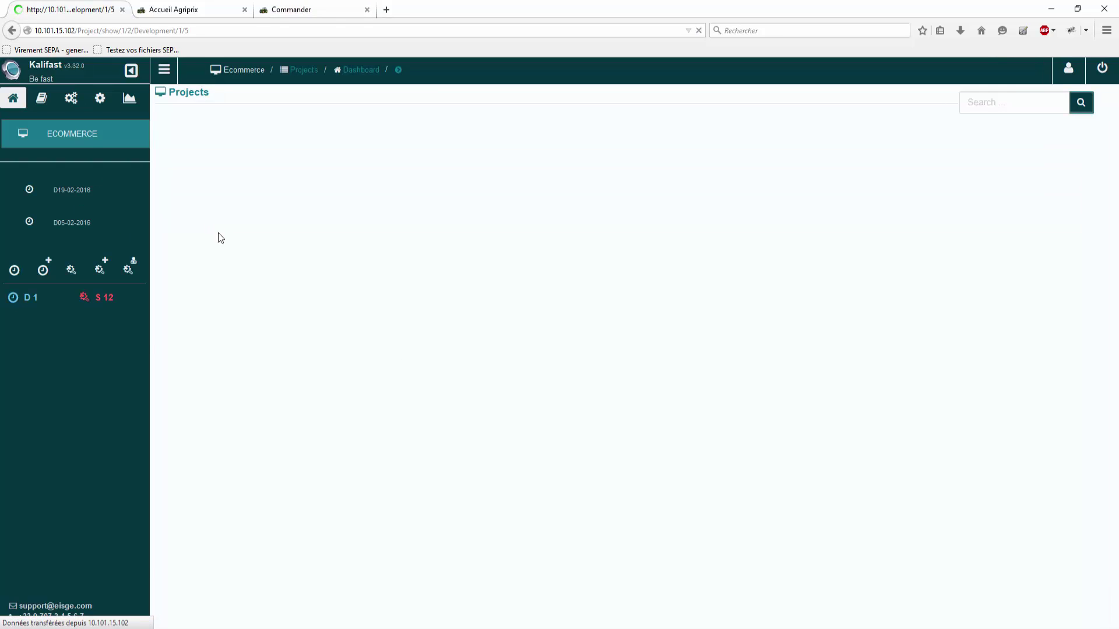
left_click(106, 549)
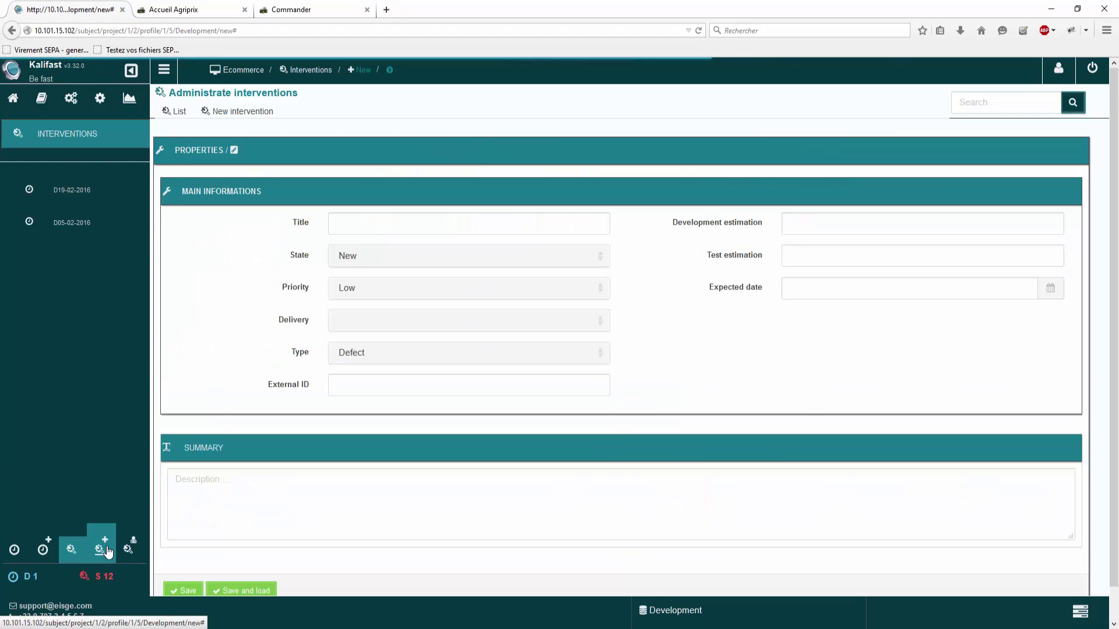
left_click(366, 220)
type("c")
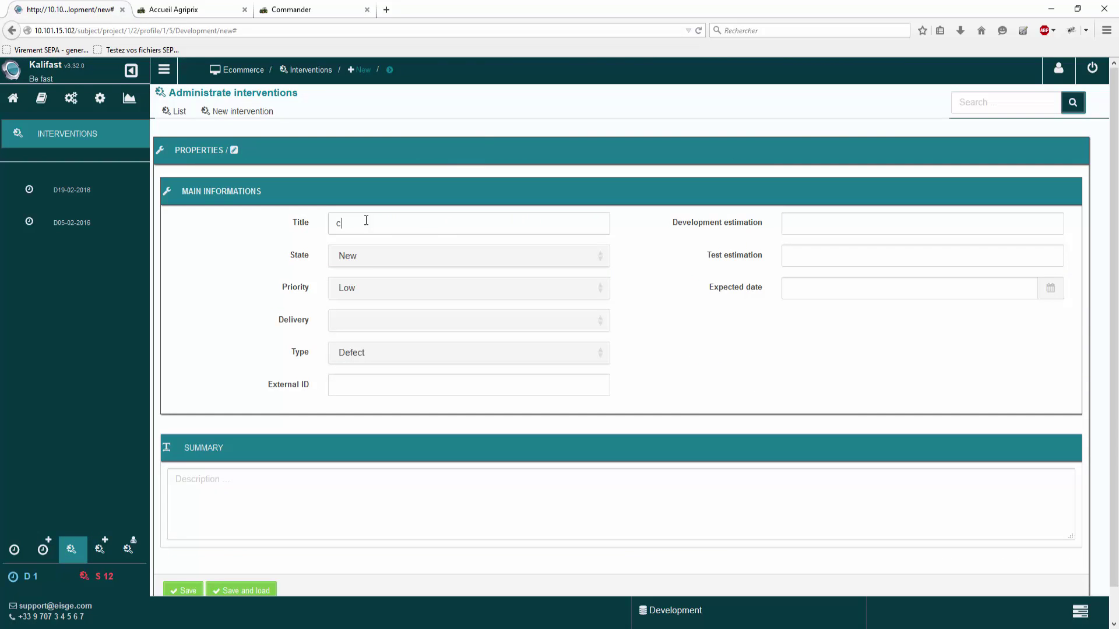
type("ommande")
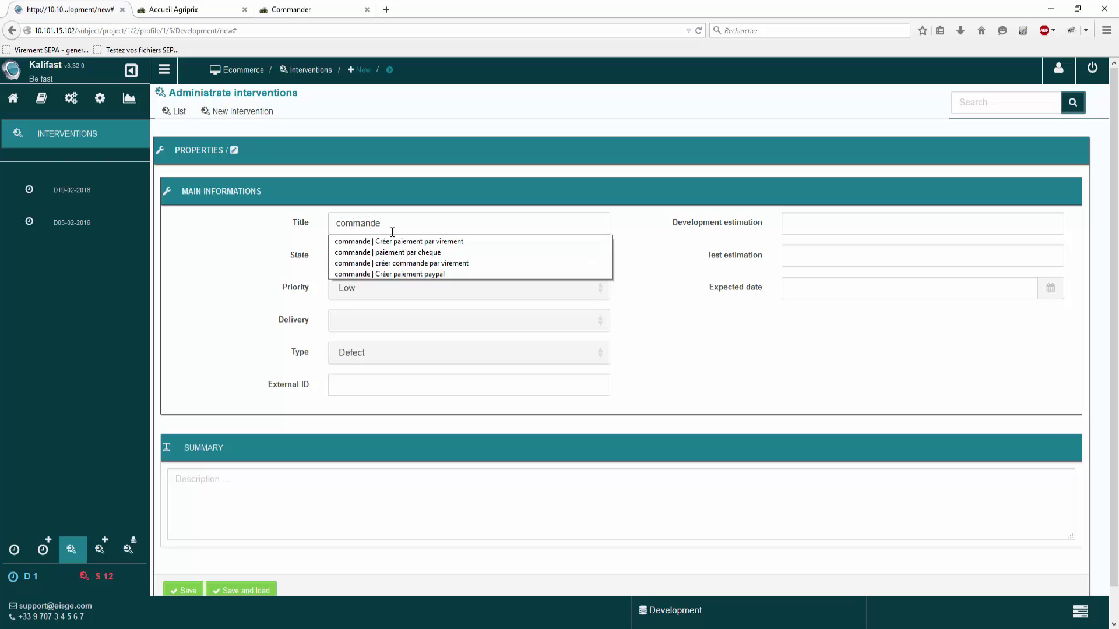
left_click(406, 242)
Step: Keep state New and set priority Medium, delivery D05-02-2016 and type Enhancement
left_click(412, 249)
left_click(402, 255)
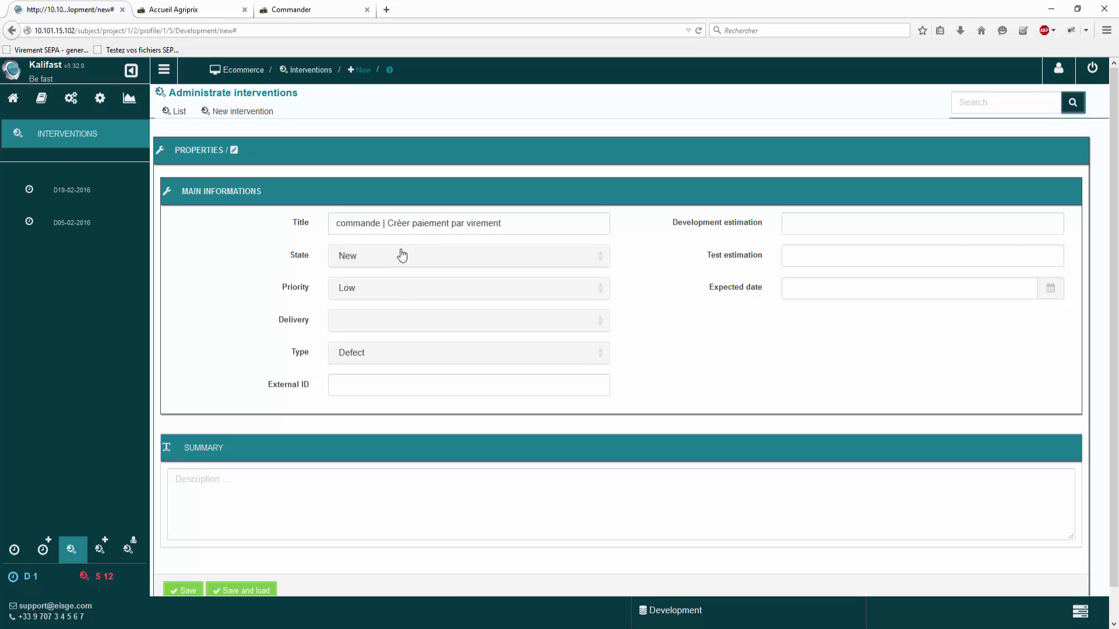
left_click(401, 288)
left_click(382, 318)
left_click(387, 324)
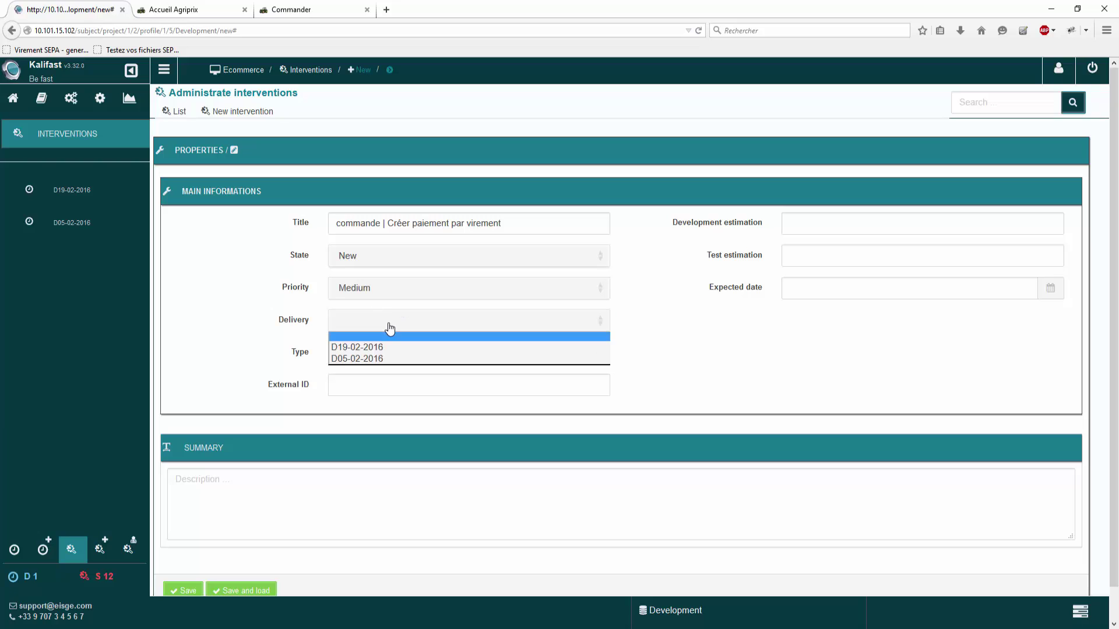
left_click(374, 359)
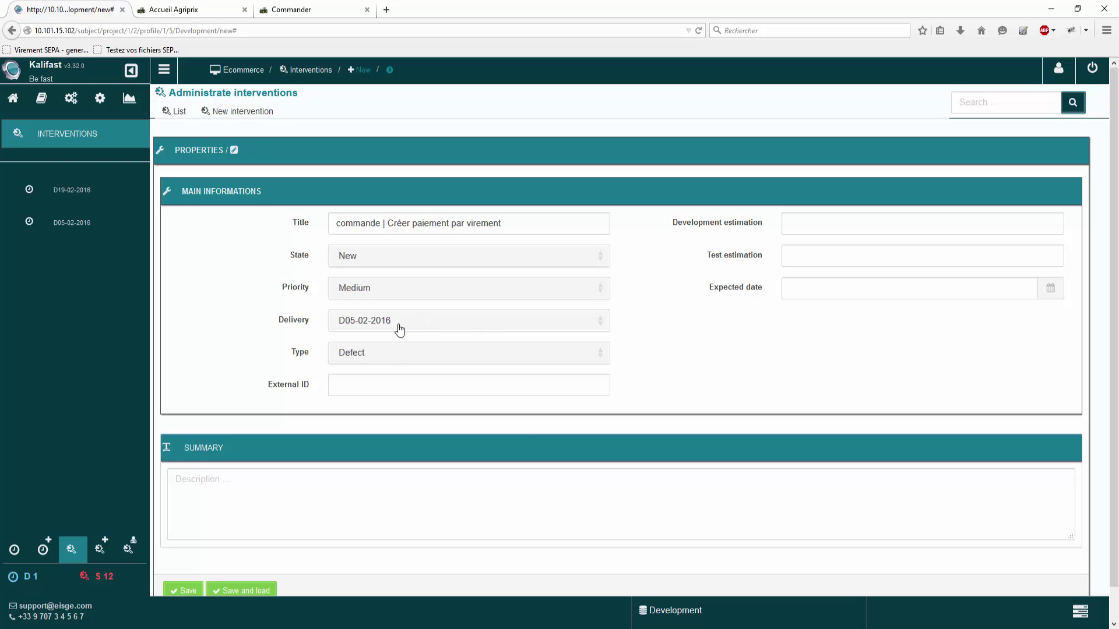
left_click(390, 357)
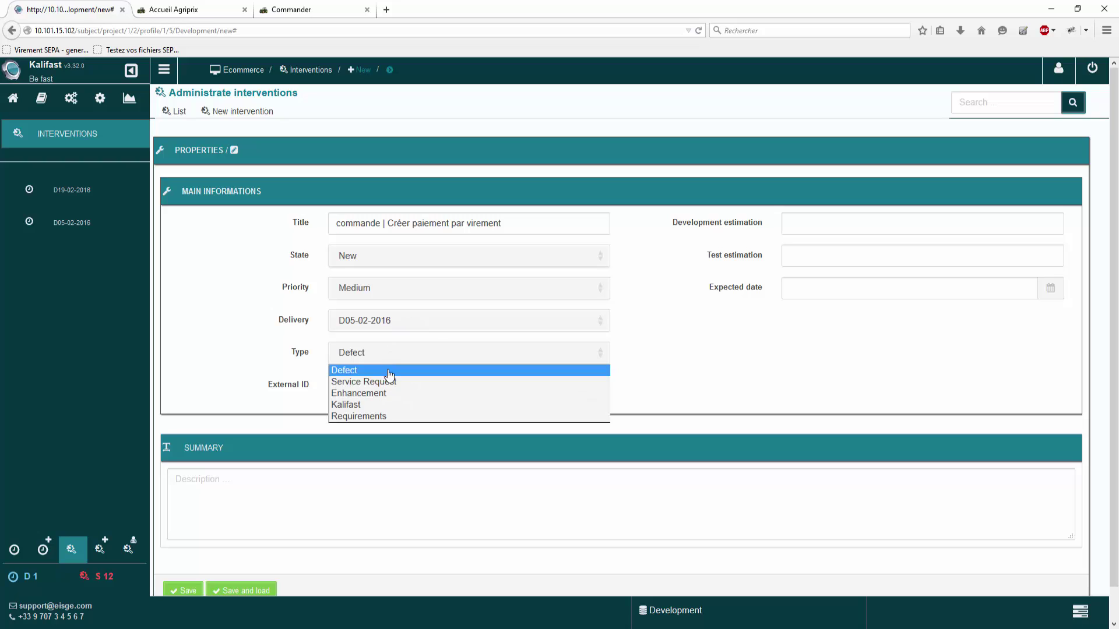
left_click(383, 393)
Step: Enter the summary 'Développer le paiement par virement' and save the intervention
left_click(358, 482)
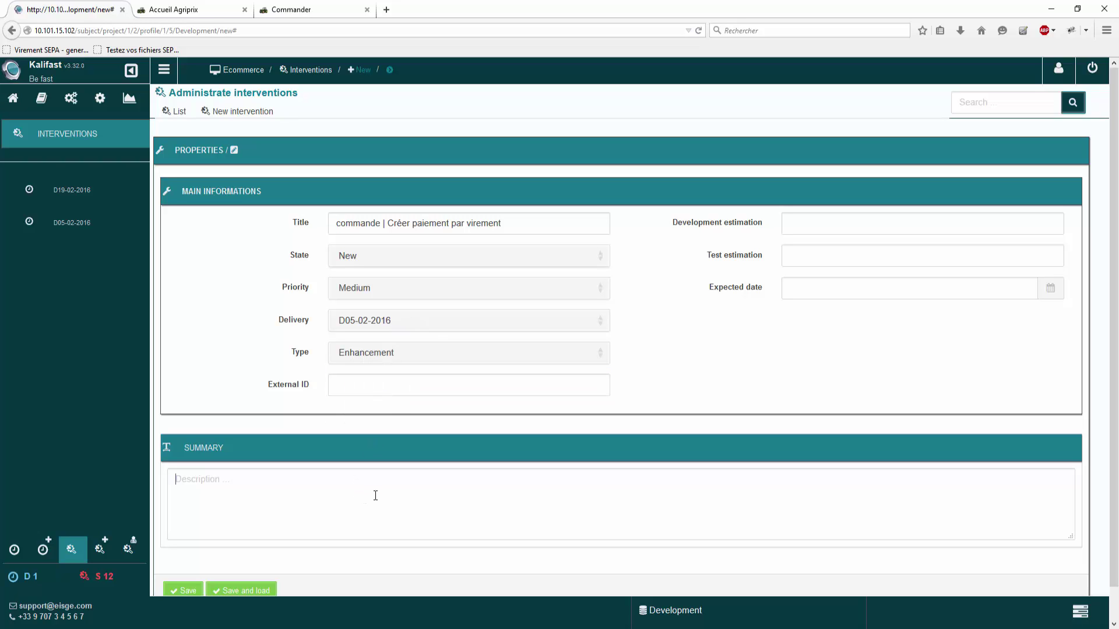
type("Développper le paiement par virement")
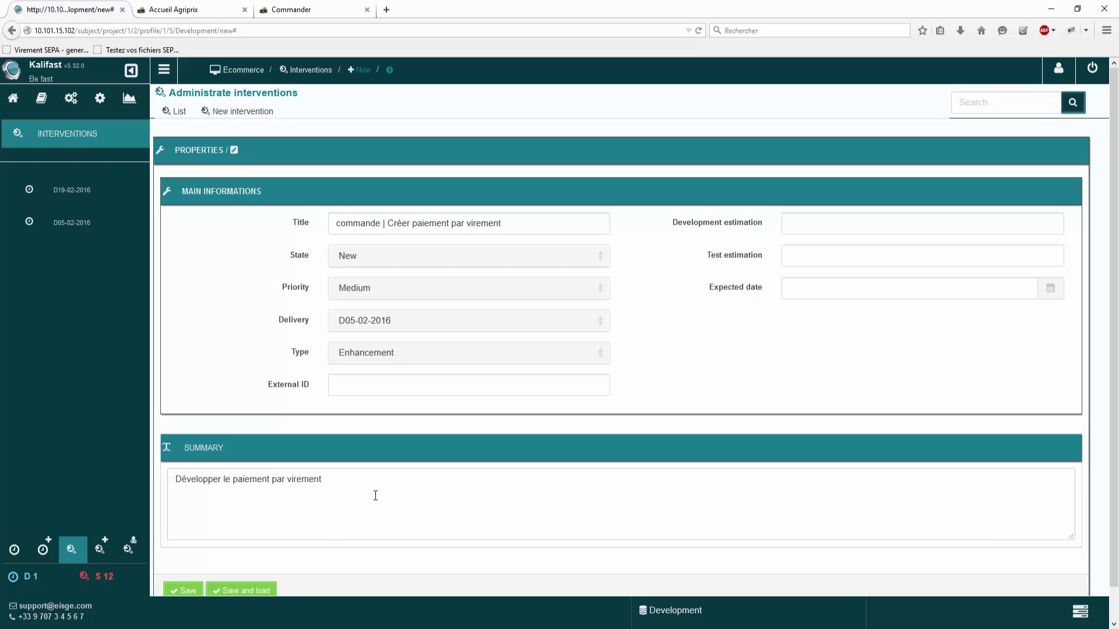
scroll(385, 501, "down", 1)
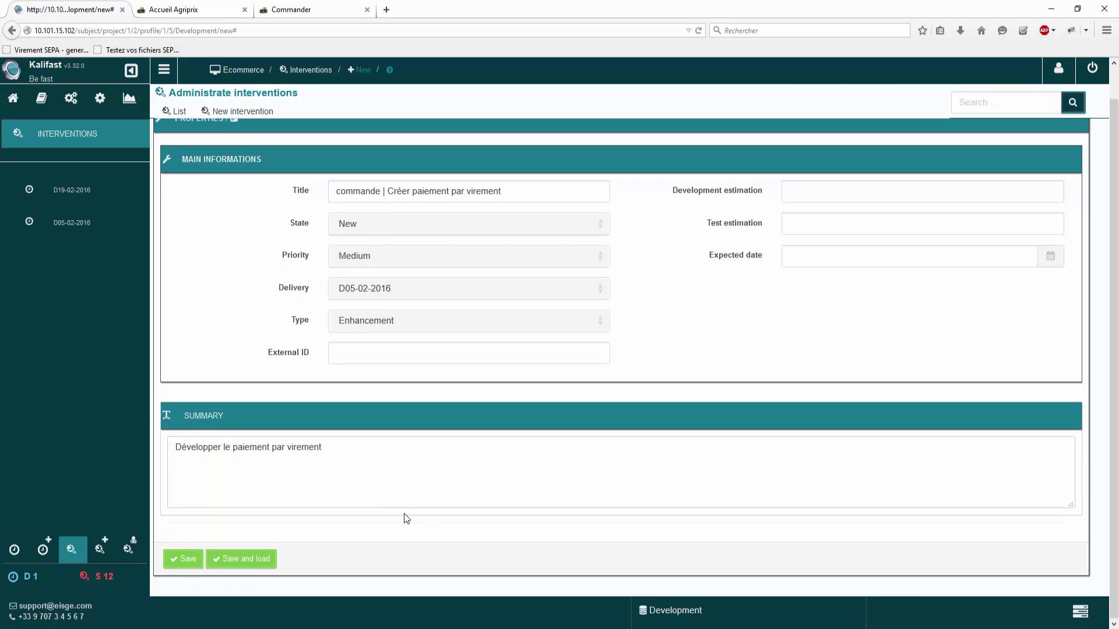
left_click(255, 558)
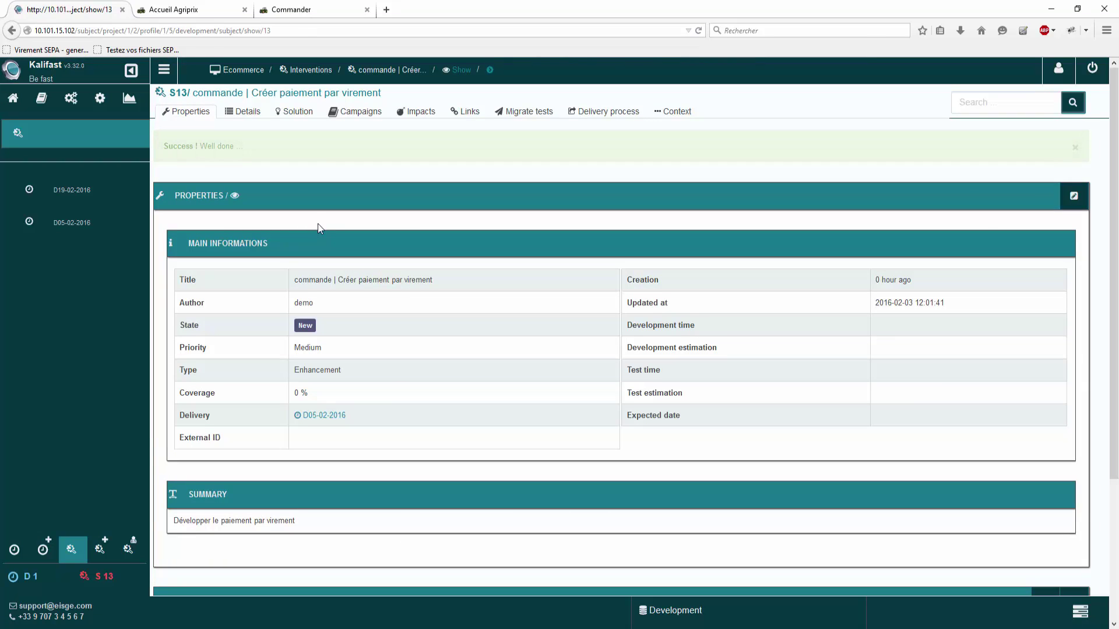
Step: Write 'Développer, pour l'écran suivant, le paiement par virement :' in the details, paste the screenshot below, and save
left_click(246, 112)
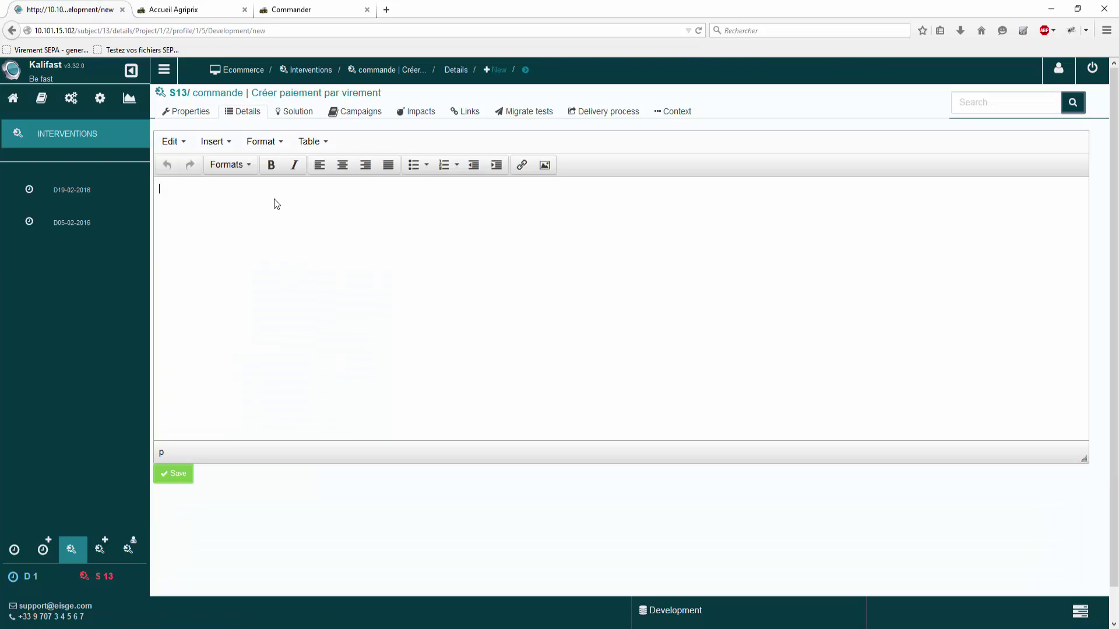
type("Développer, pour l'écran suivant, le paiement par s")
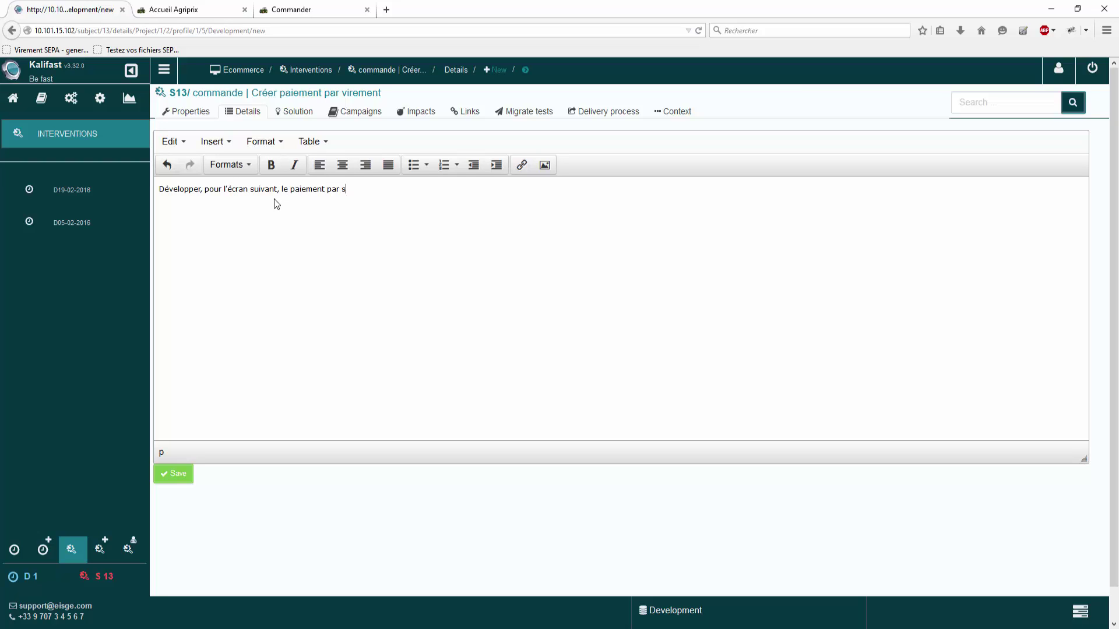
key("BackSpace")
type("virement :")
key("Return")
key("ctrl+v")
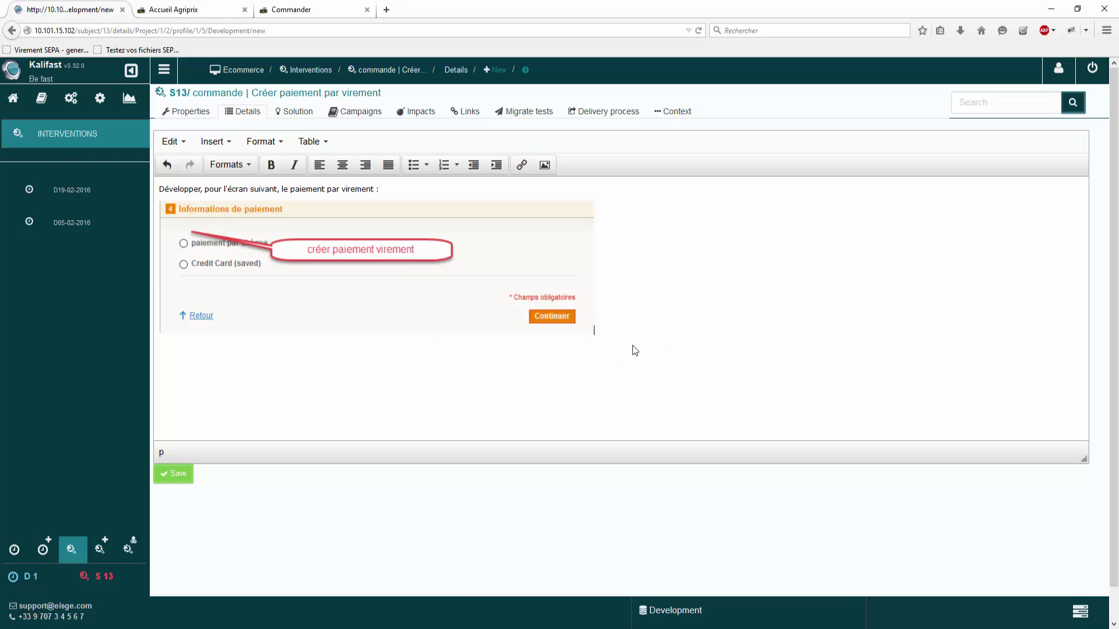
left_click(167, 479)
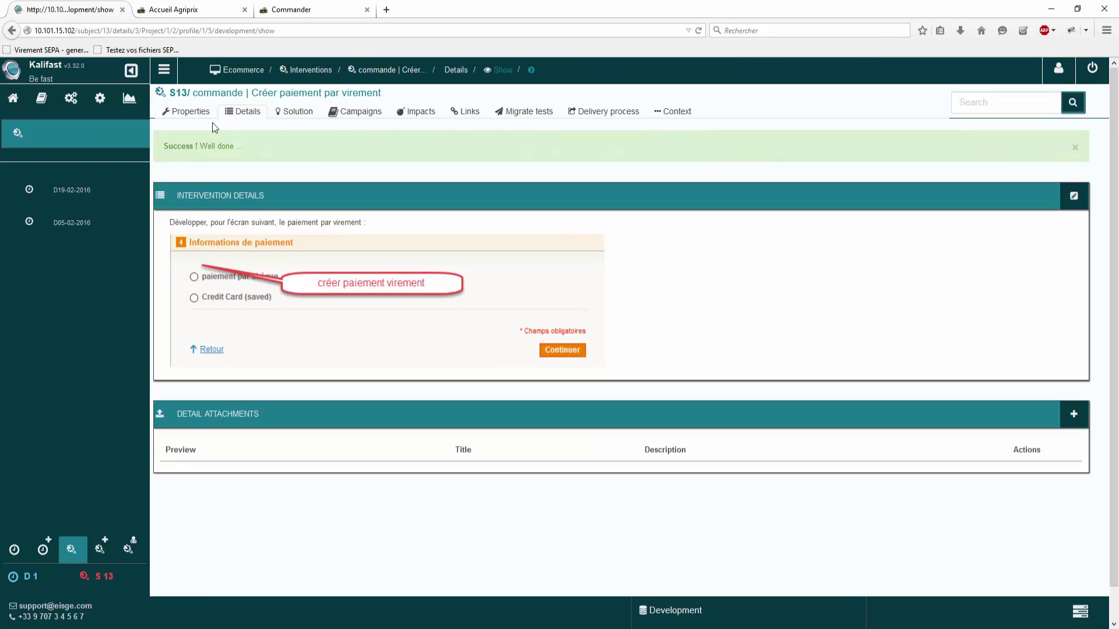
Step: Open the ValidationTests_S13 campaign's step editor and expand Test Paiement in the scenario tree
left_click(356, 111)
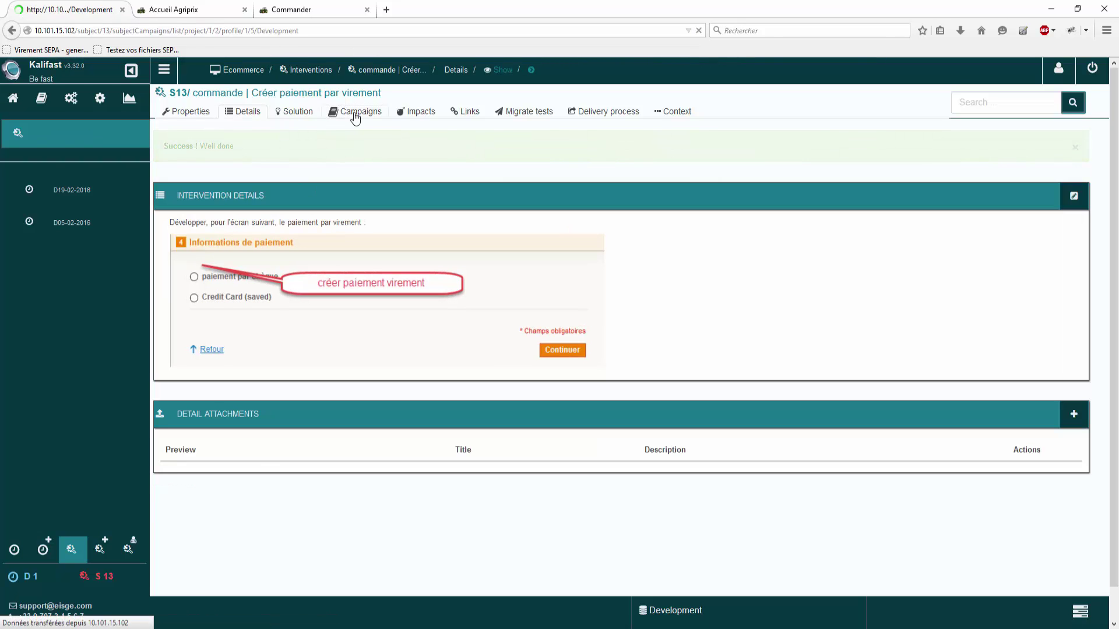
left_click(233, 215)
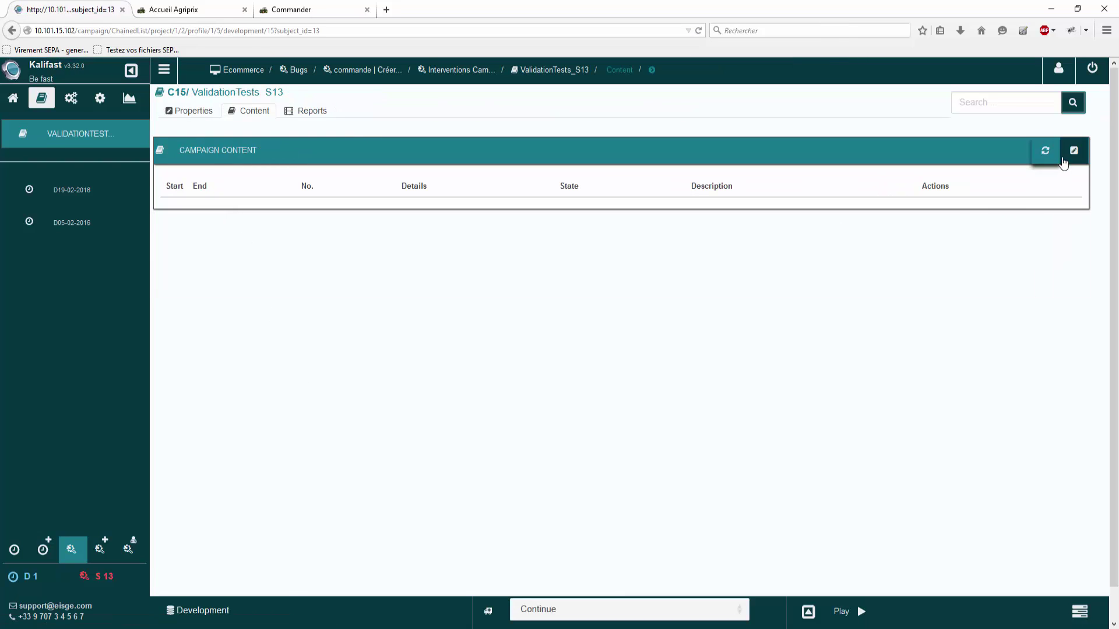
left_click(1072, 153)
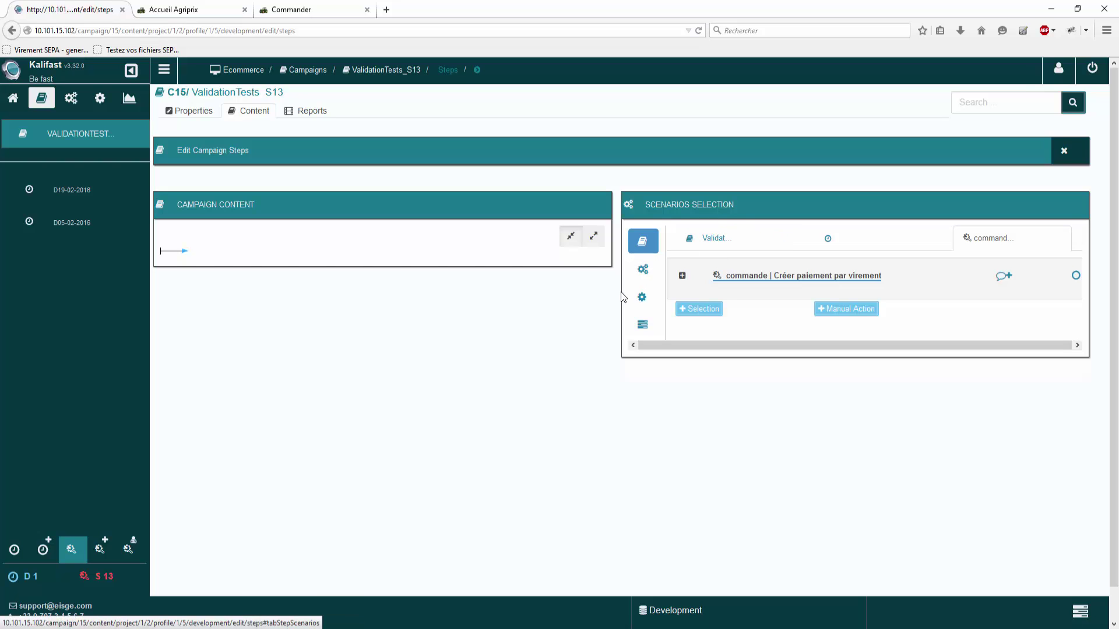
left_click(643, 270)
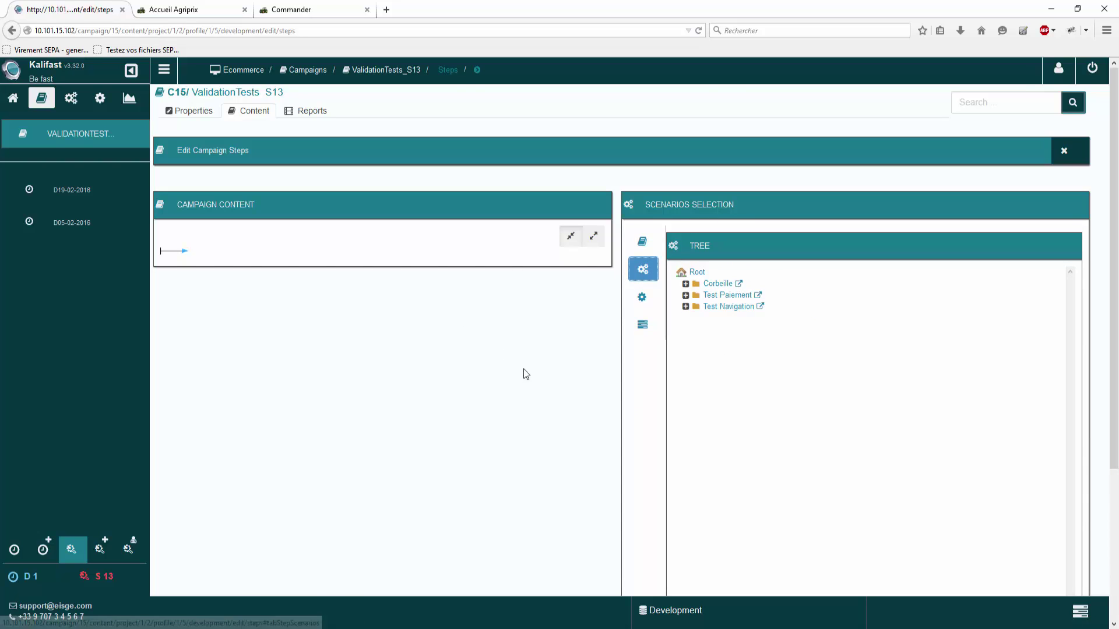
left_click(685, 296)
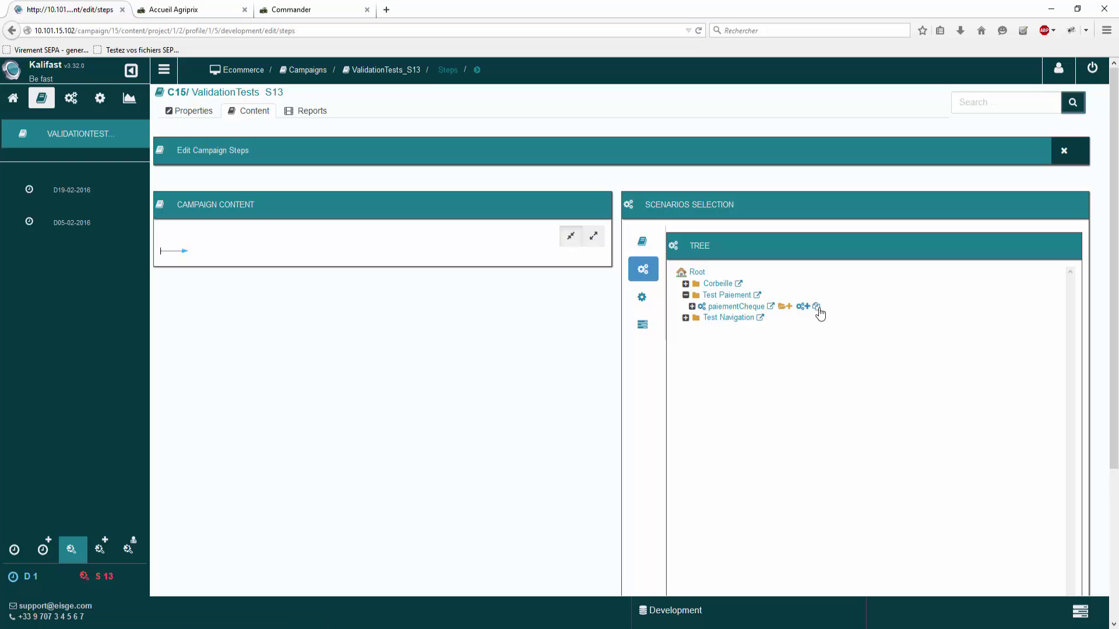
Step: Copy paiementCheque as paiementVirement and add the new scenario as a campaign step
left_click(816, 307)
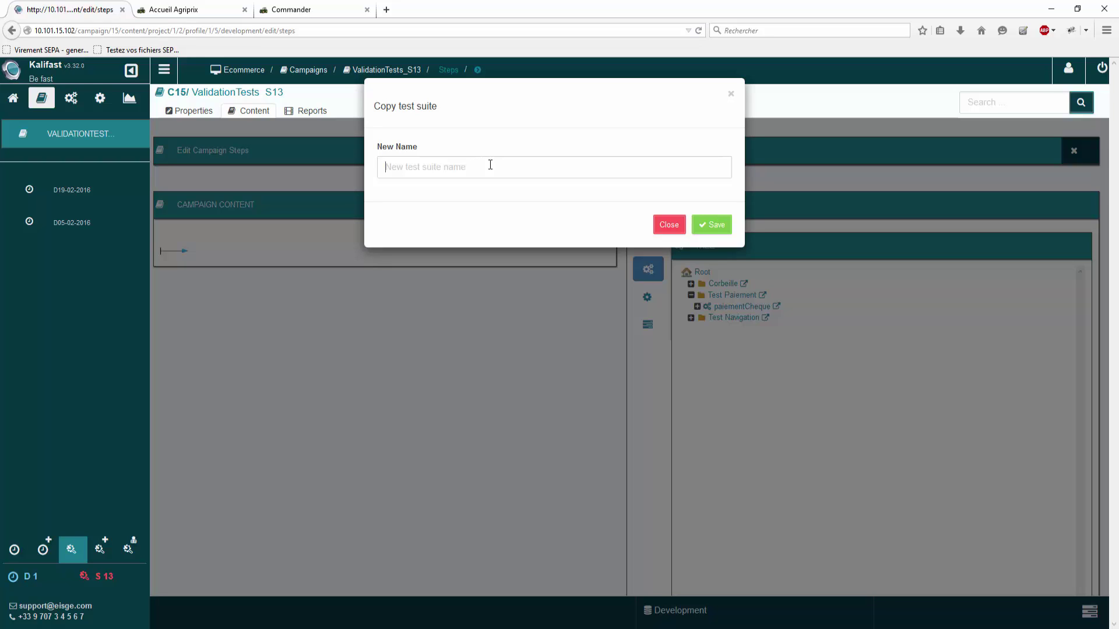
type("paiementVirement")
left_click(708, 226)
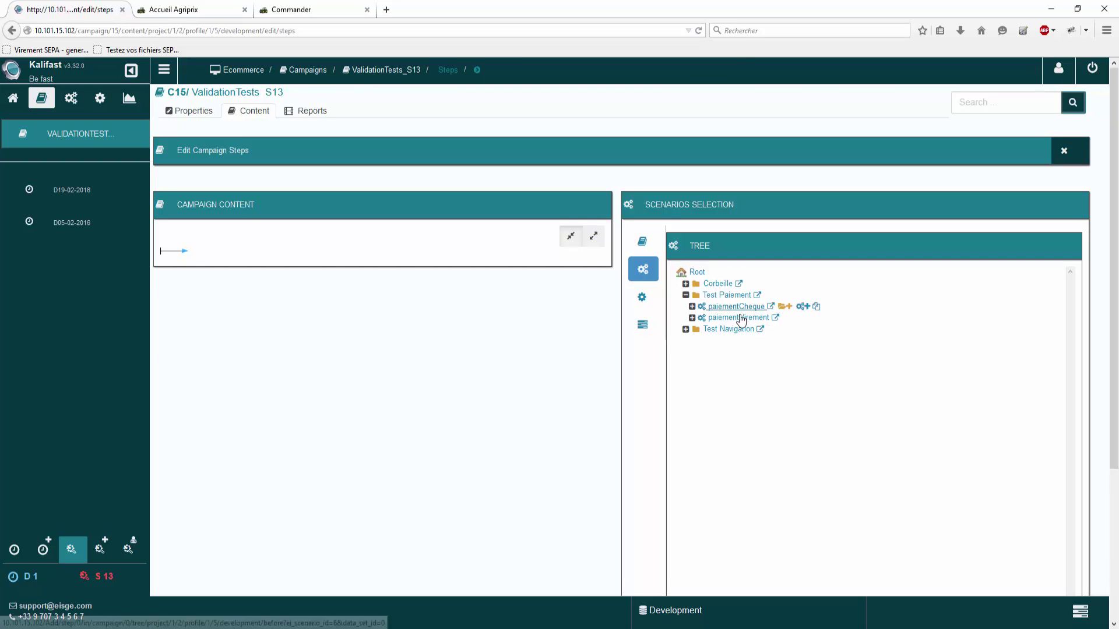
double_click(738, 317)
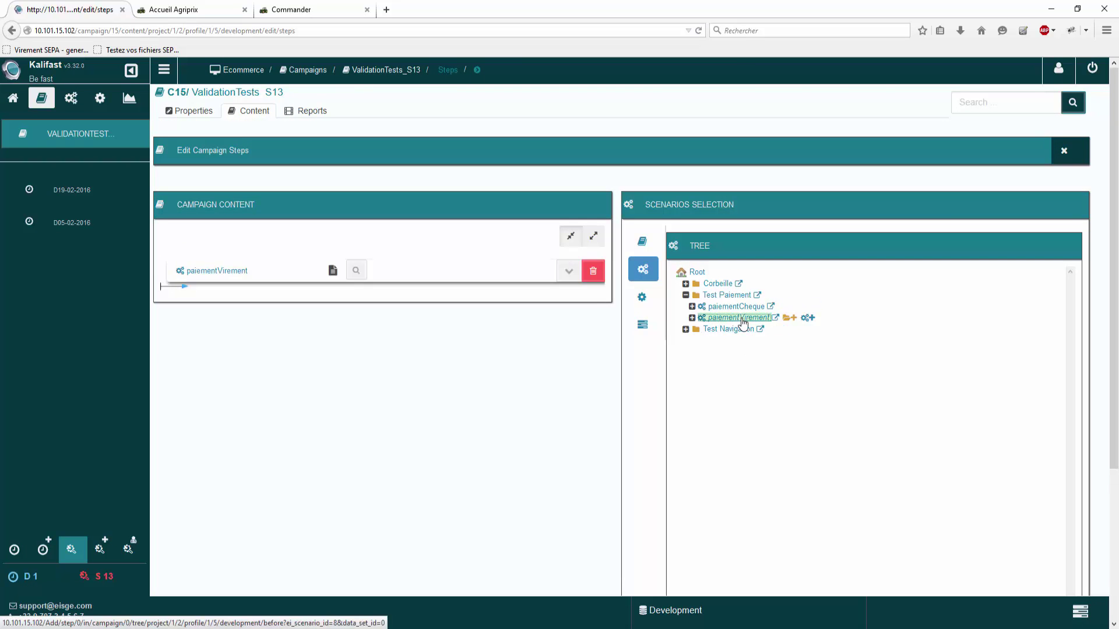
Step: Open paiementVirement, link its version to intervention S13, and expand Commande instead of Navigation
left_click(206, 275)
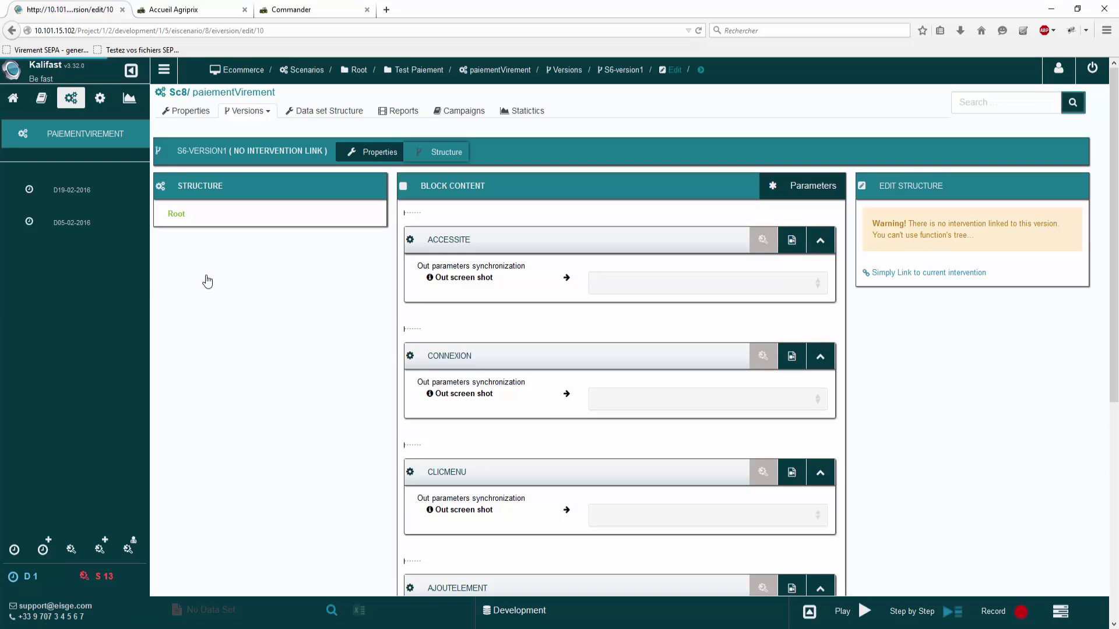
left_click(967, 274)
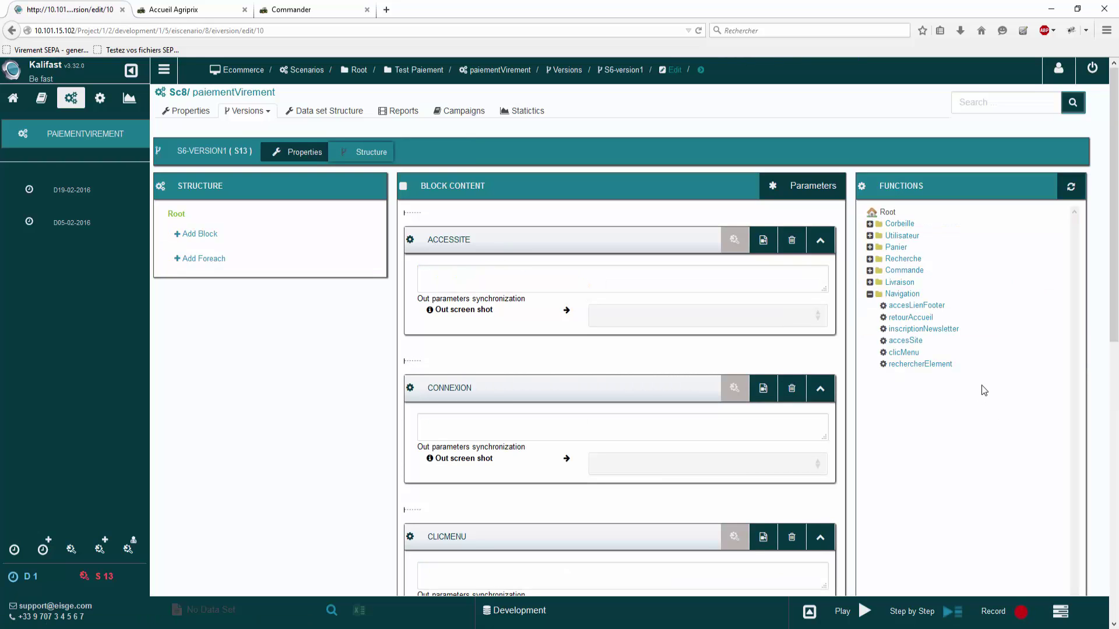
left_click(870, 294)
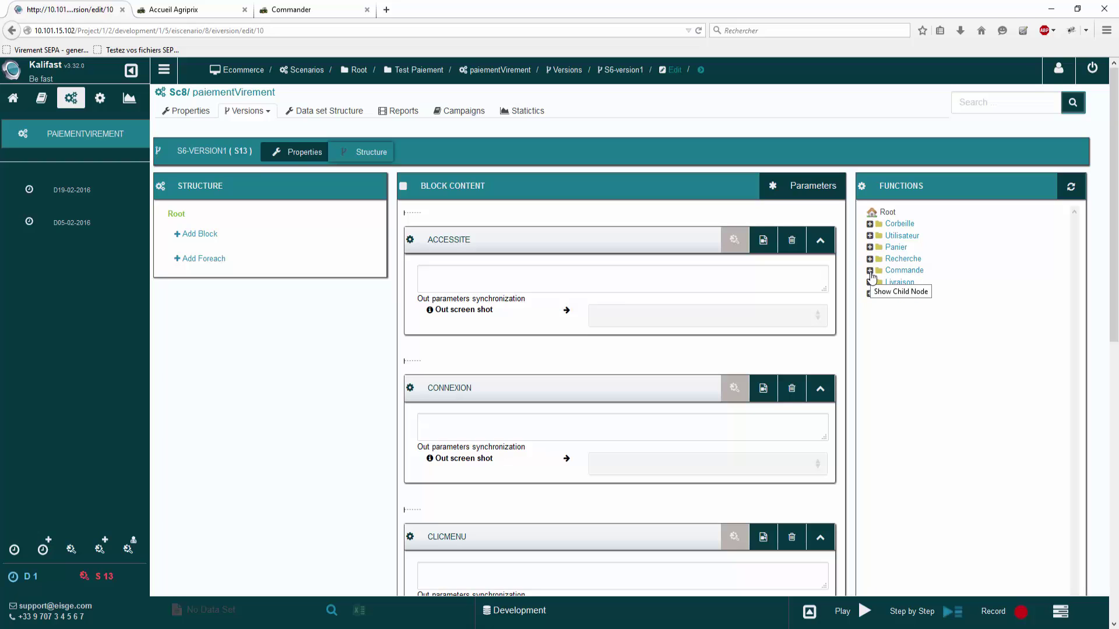
left_click(870, 271)
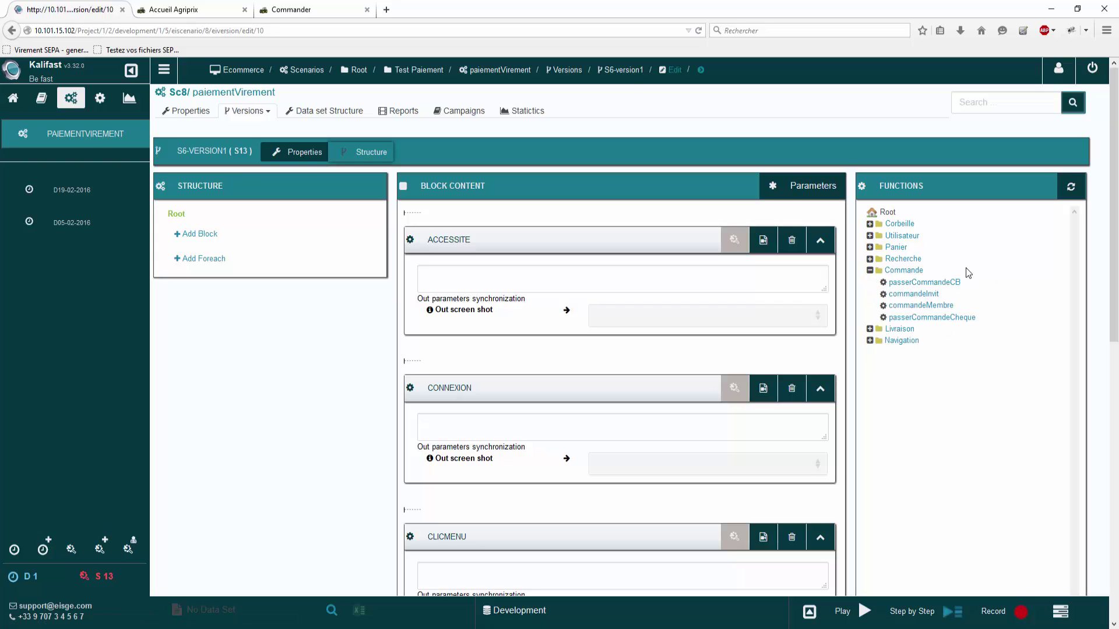
Step: Create a passerCommandeVirement function in the Commande folder
mouse_move(957, 271)
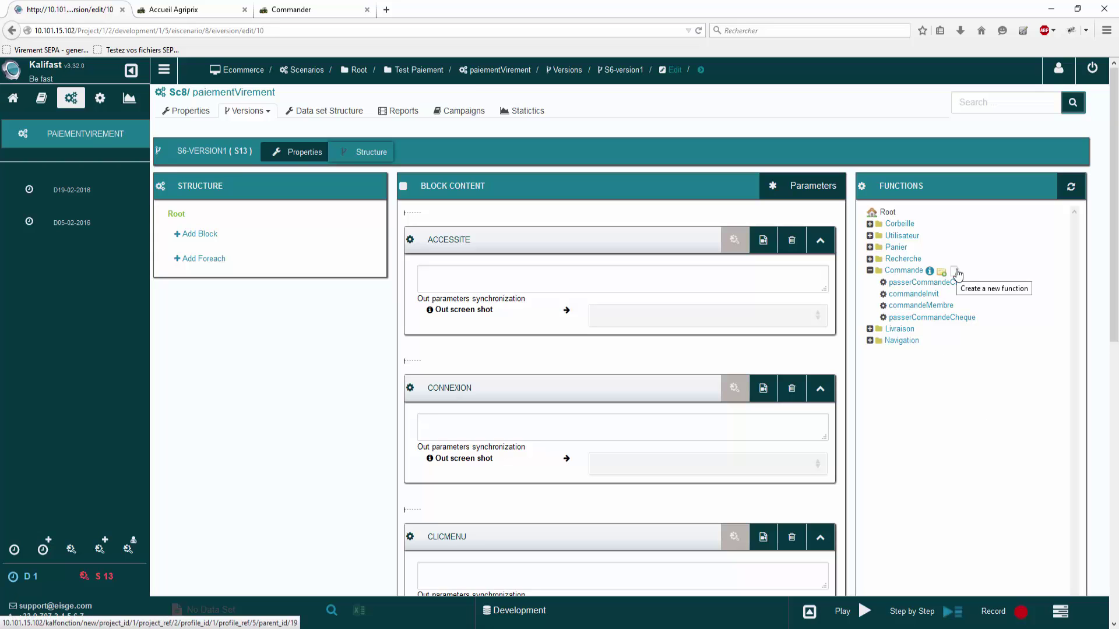
left_click(956, 273)
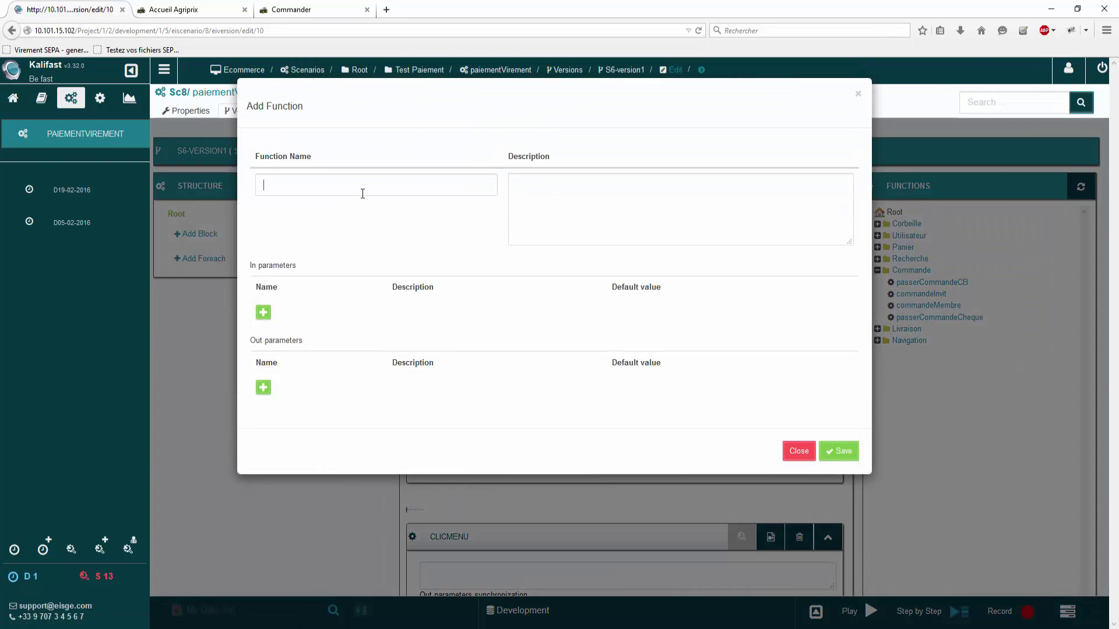
type("passerCommandeVirement")
left_click(838, 451)
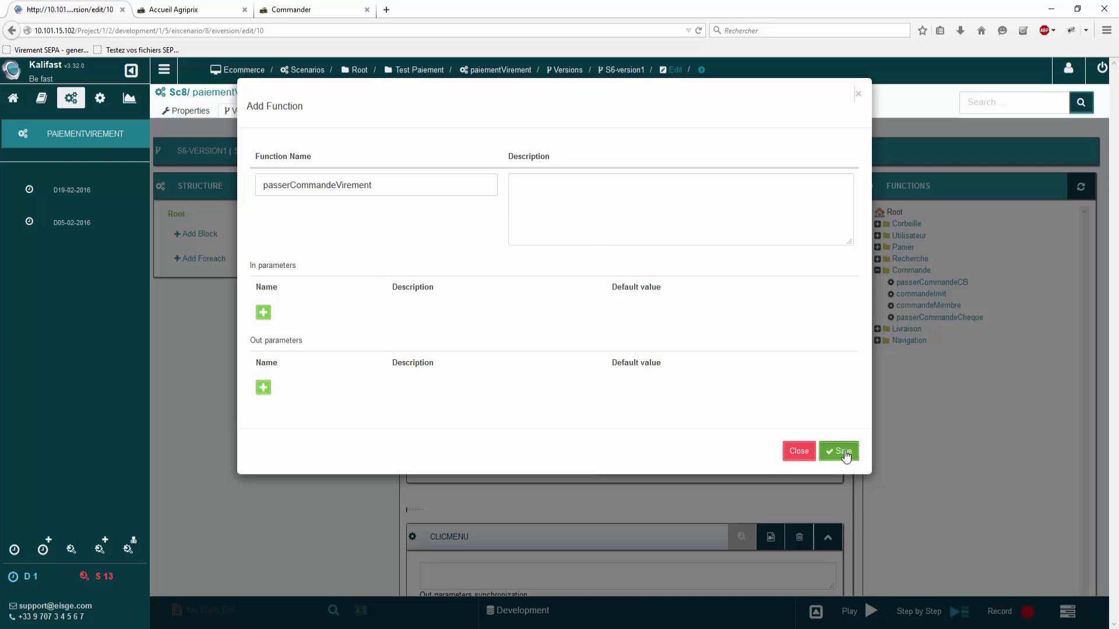
Step: Replace the PASSERCOMMANDECHEQUE block in the scenario with PASSERCOMMANDEVIREMENT
scroll(769, 443, "down", 3)
scroll(785, 432, "down", 4)
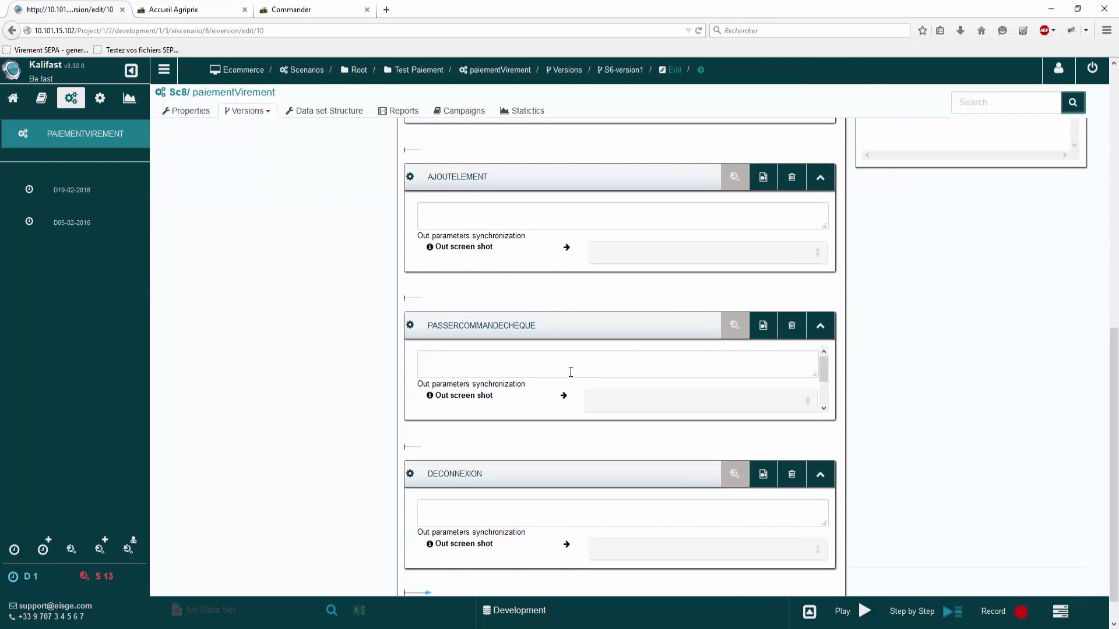
left_click(801, 320)
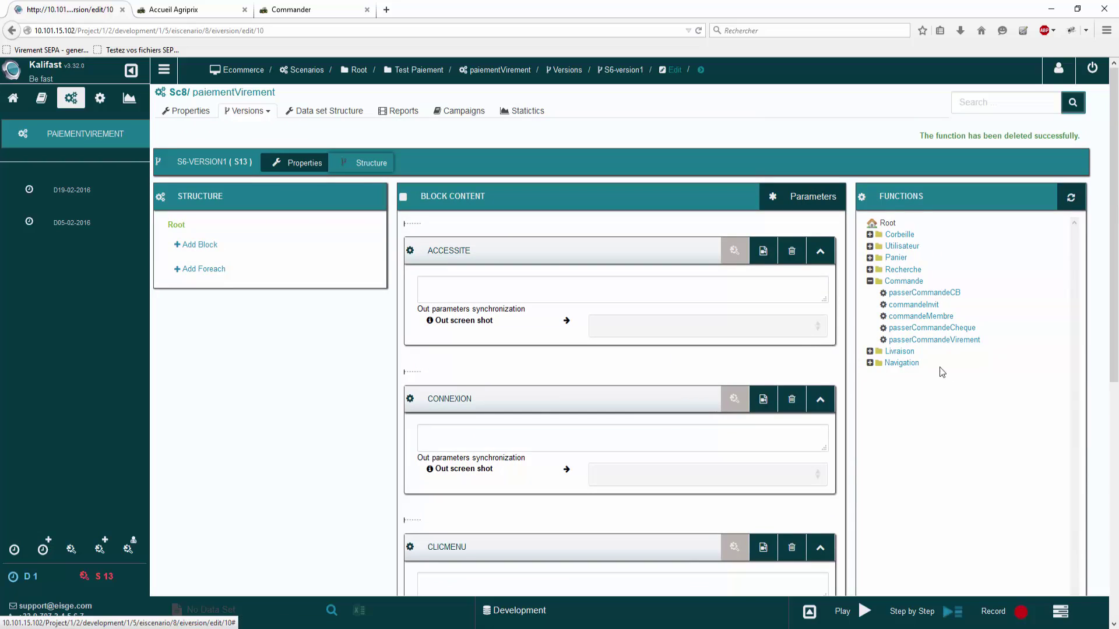
left_click(944, 340)
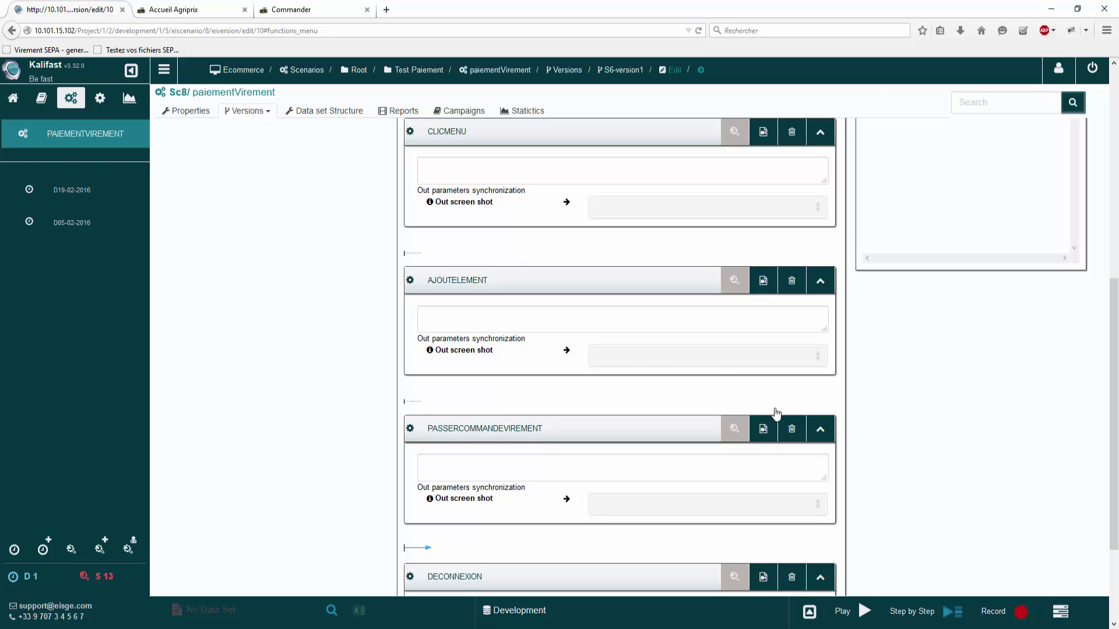
Step: Save the PASSERCOMMANDEVIREMENT notice with description 'Dévelpper paiement virement' and a resized expected screenshot
left_click(764, 430)
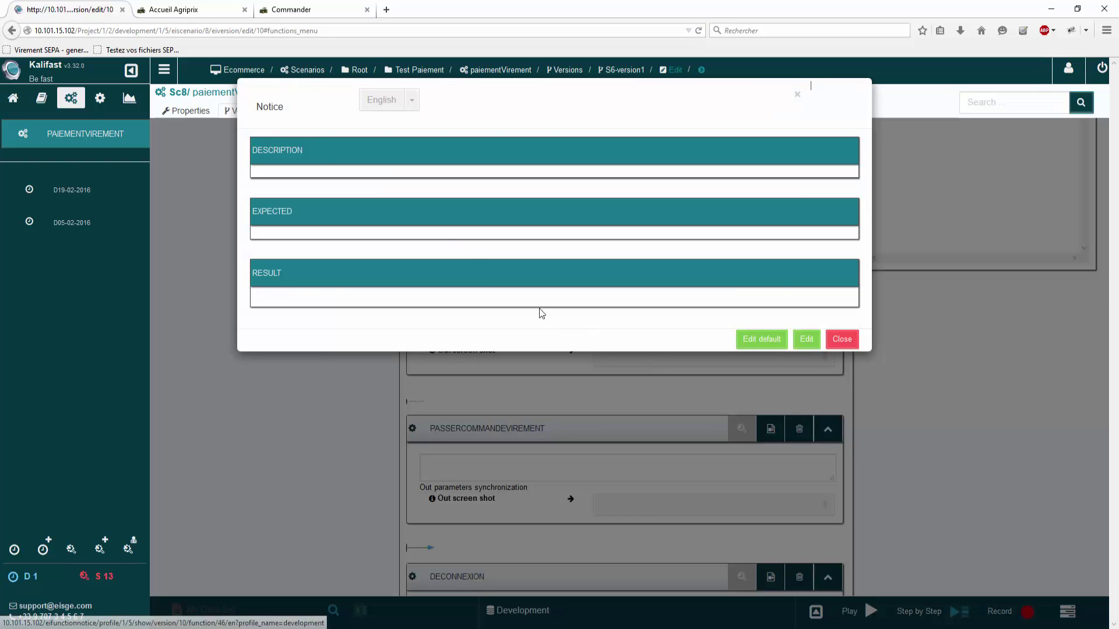
left_click(778, 339)
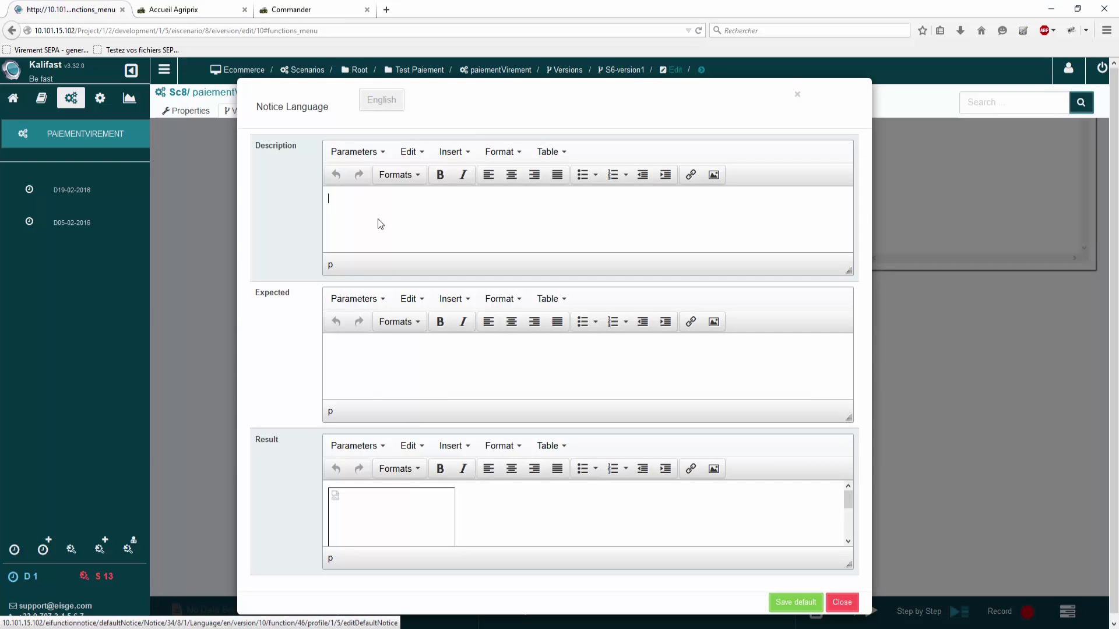
type("Dévelpper paiement virement")
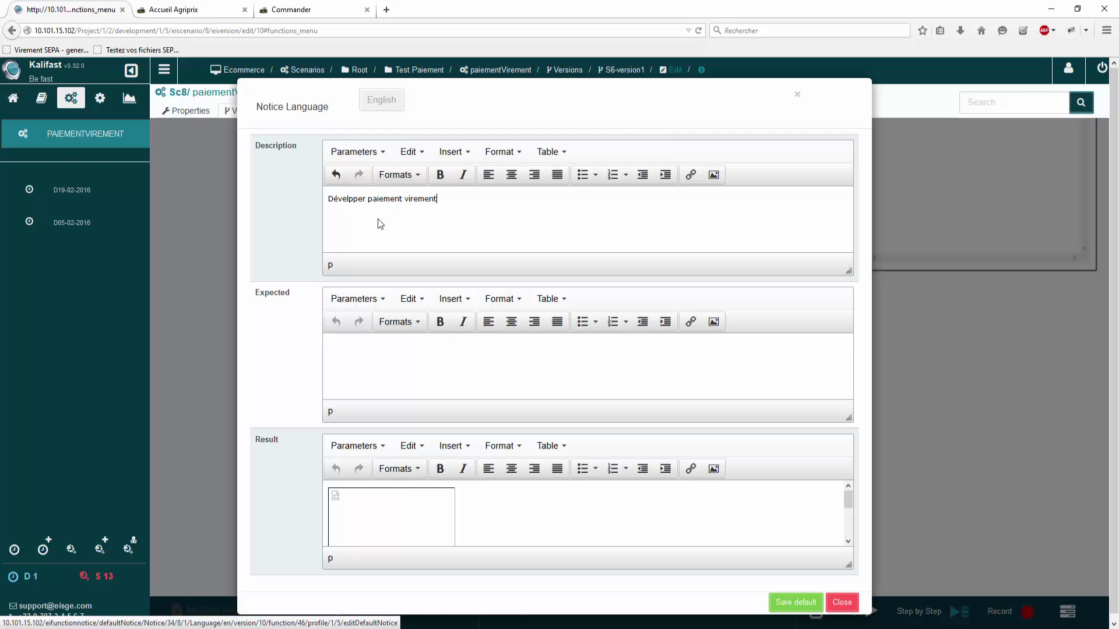
left_click(395, 355)
key("ctrl+v")
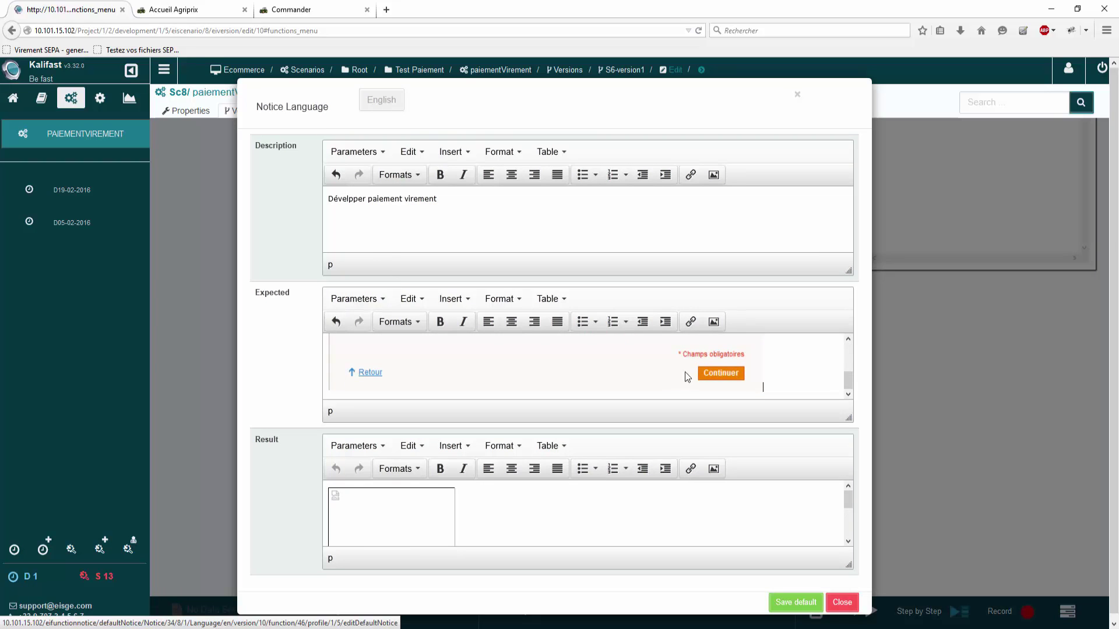
left_click(687, 376)
left_click_drag(760, 391, 506, 324)
scroll(570, 371, "down", 1)
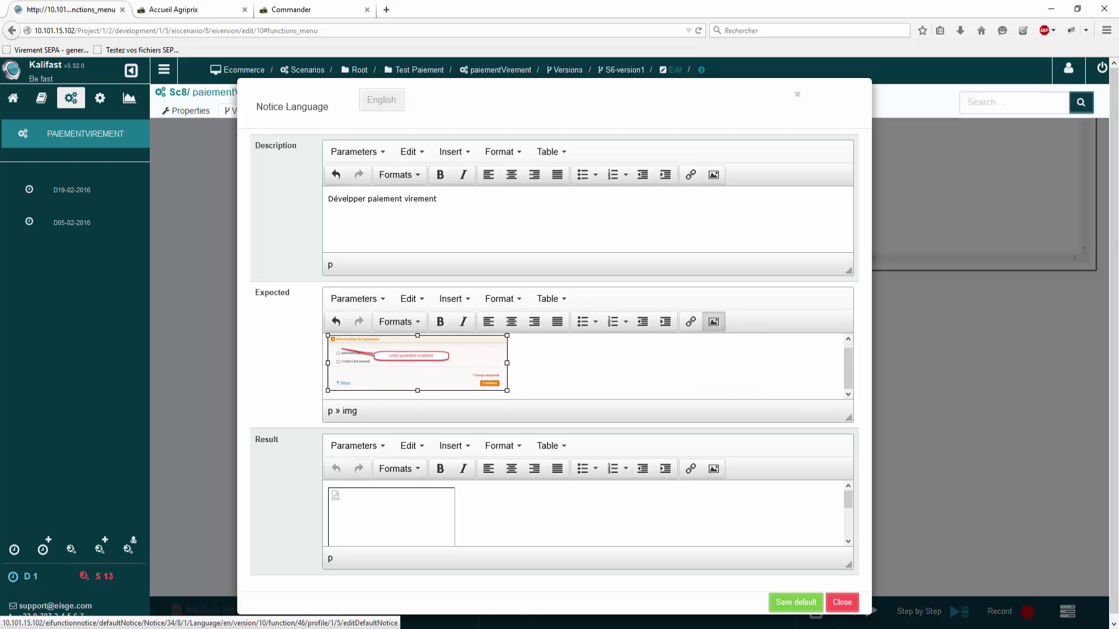
left_click(811, 607)
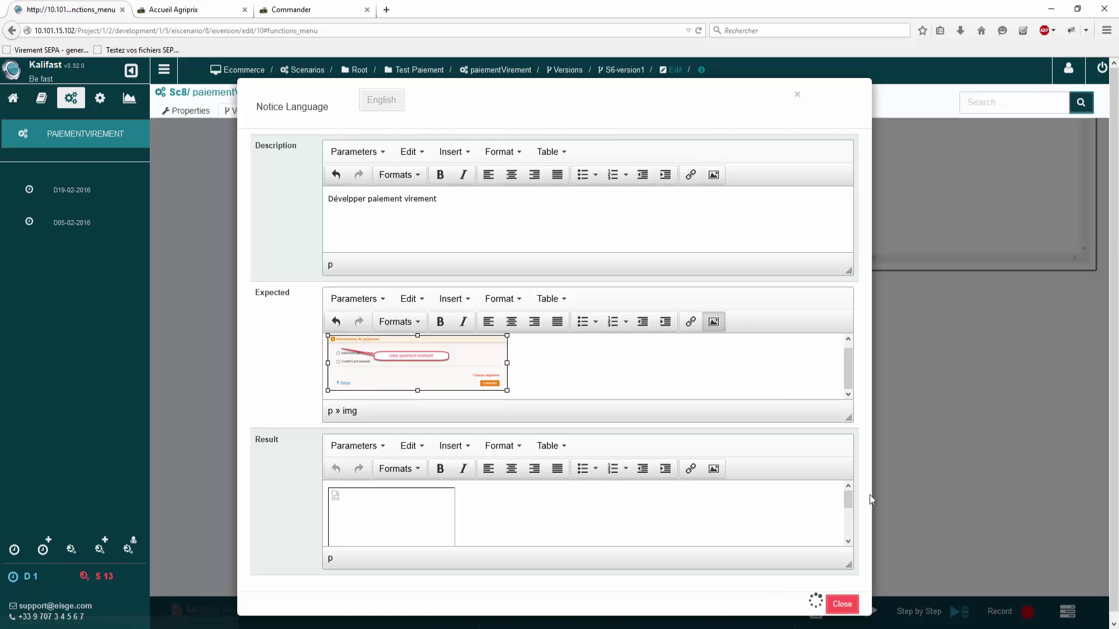
left_click(841, 603)
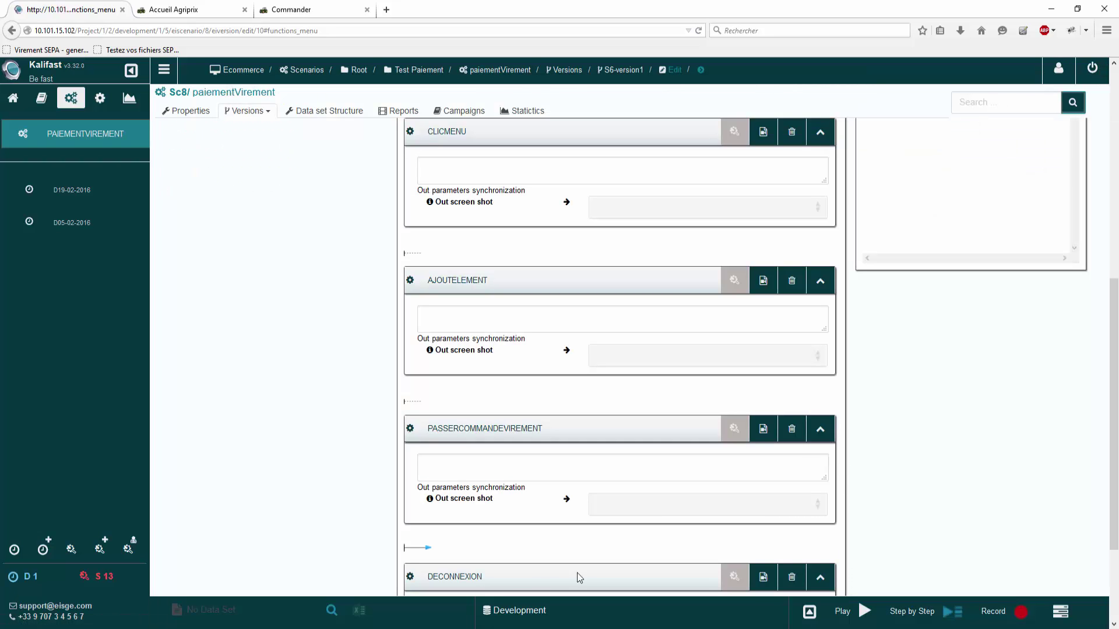
Step: Switch the execution environment to Test and run the scenario
scroll(441, 488, "down", 3)
scroll(443, 496, "up", 10)
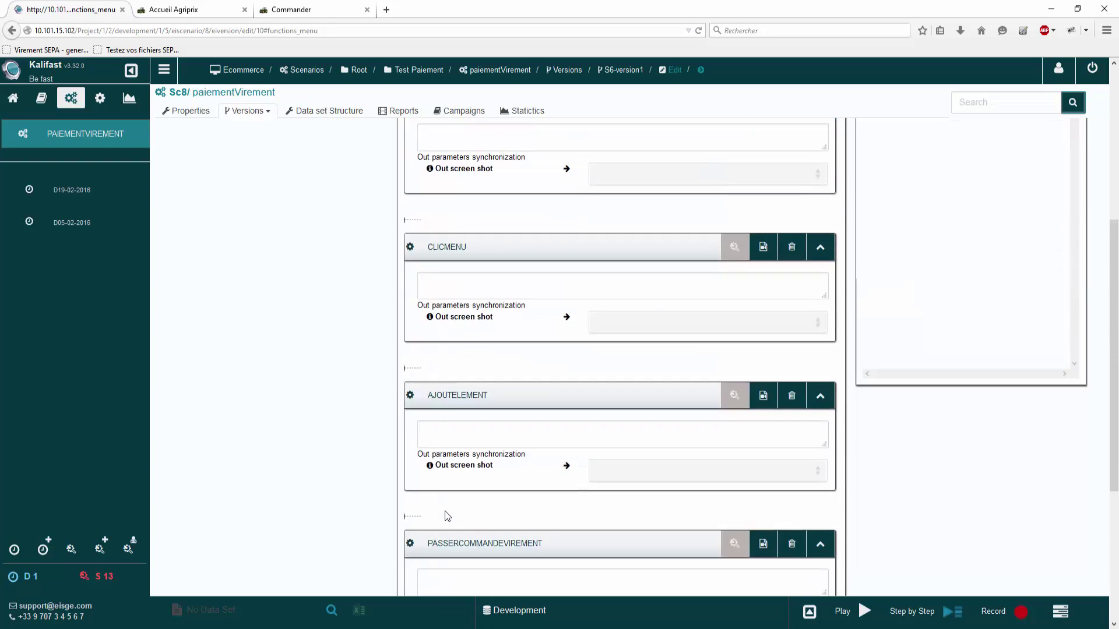
left_click(556, 612)
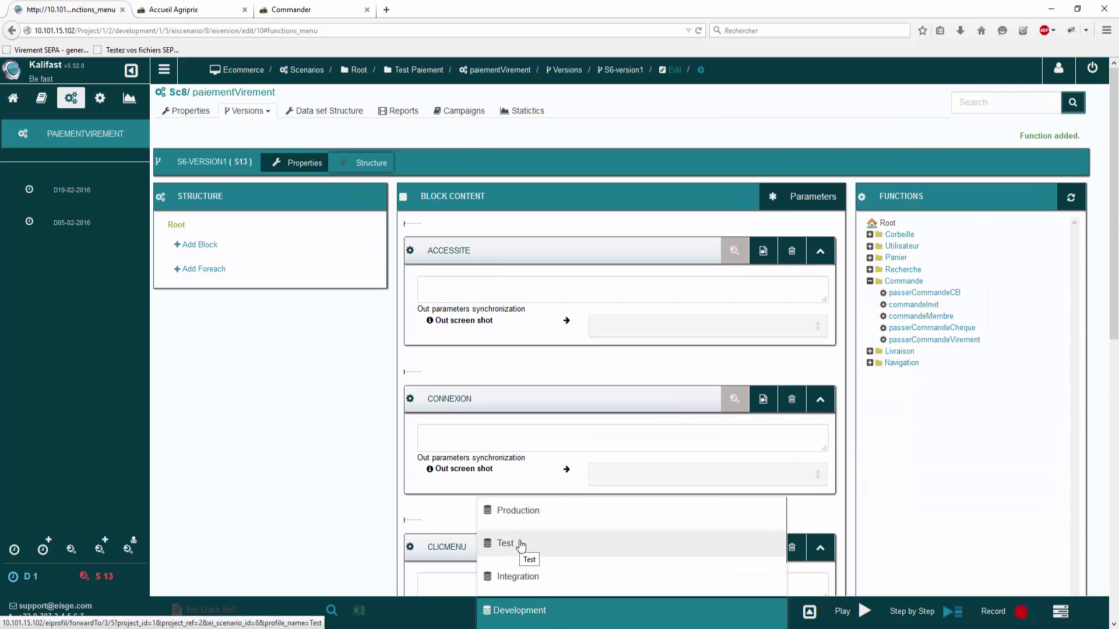
left_click(520, 545)
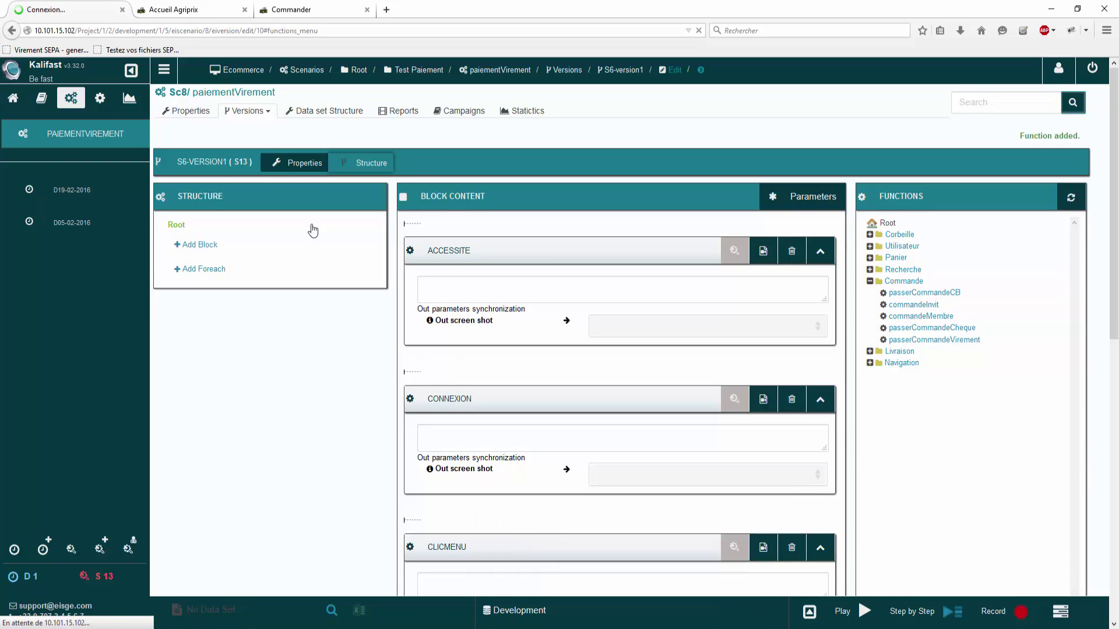
left_click(865, 612)
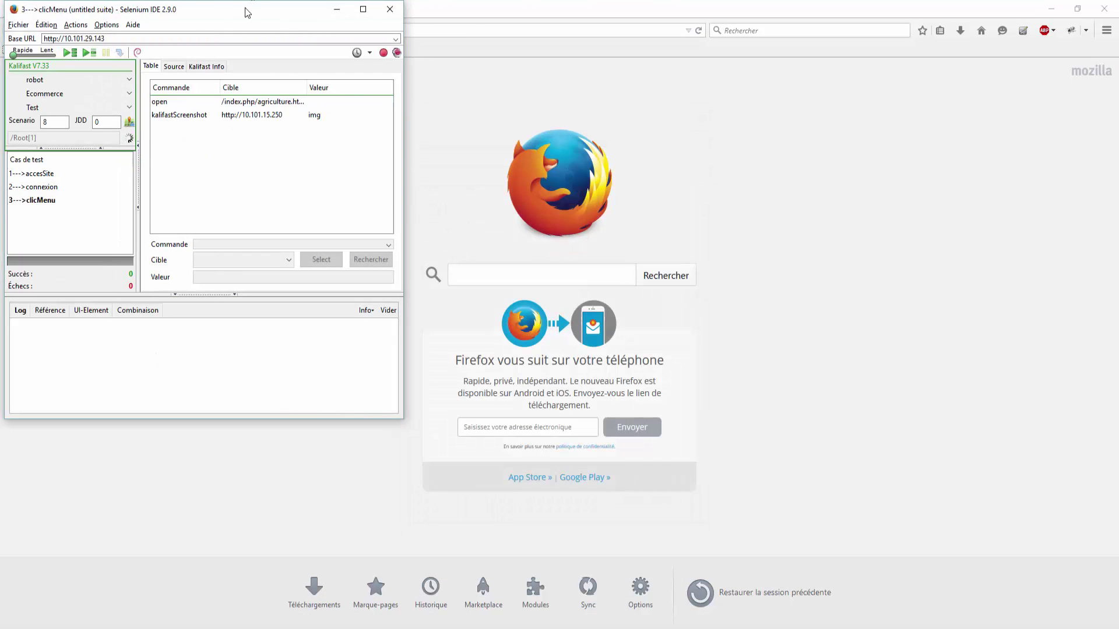
Step: Tile Selenium IDE and the test browser side by side, moving the manual validator aside
key("super+Left")
left_click(686, 71)
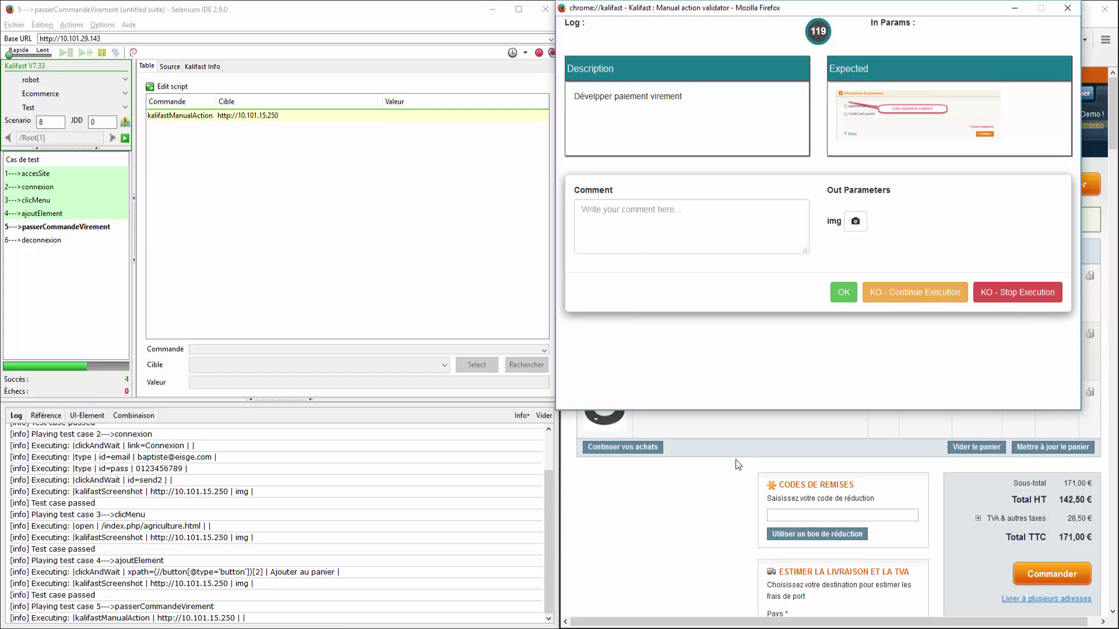
left_click_drag(757, 8, 254, 59)
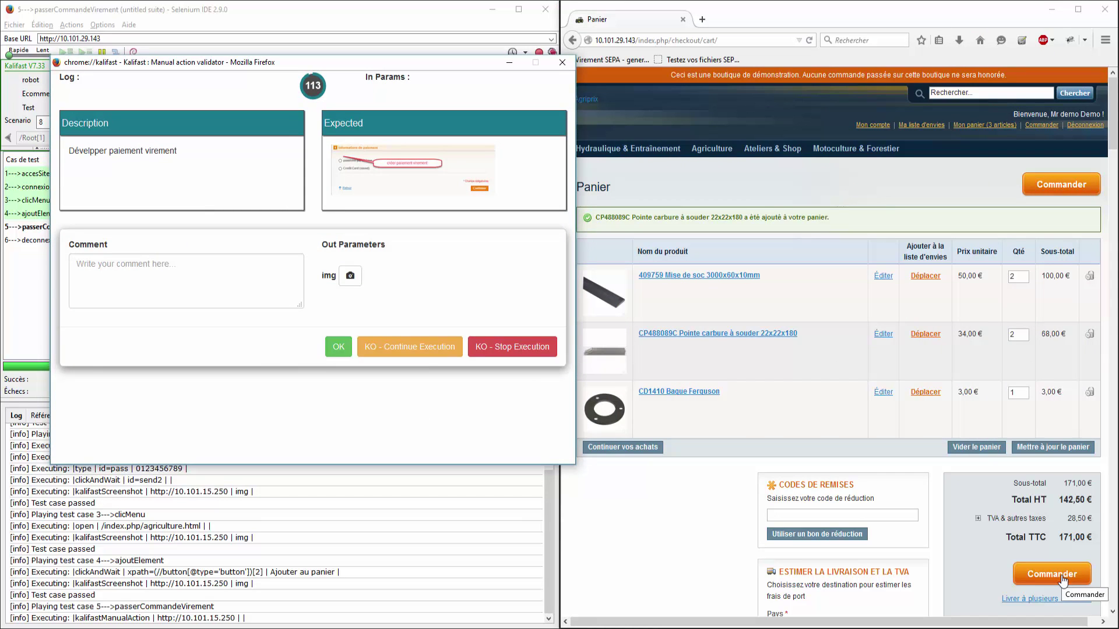
Step: Advance the Agriprix order from the cart through the billing address and shipping method steps
left_click(1062, 578)
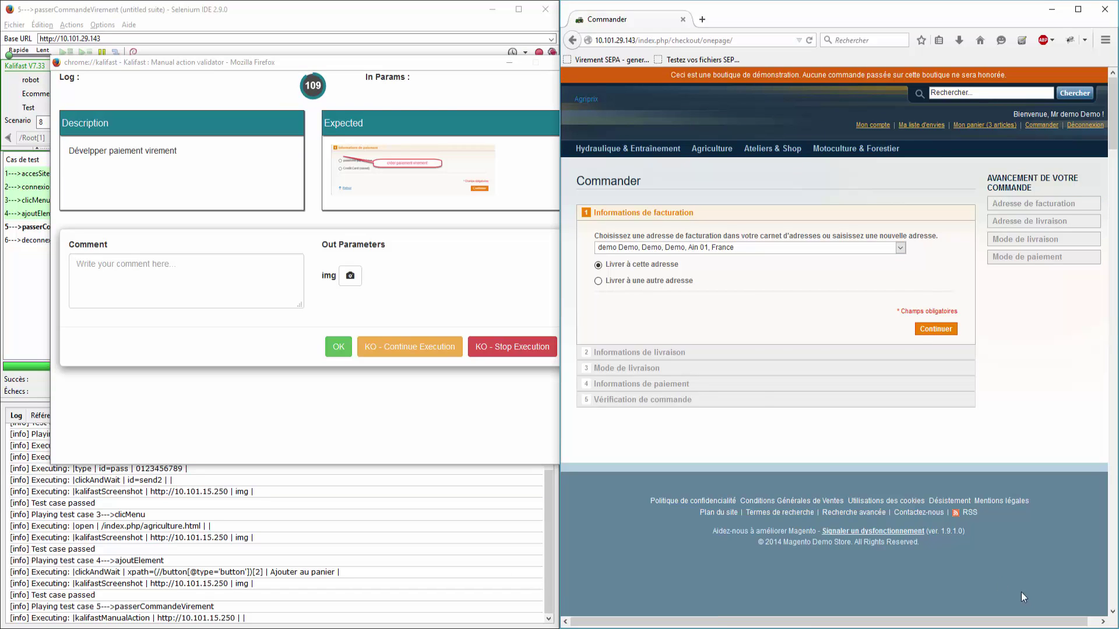
left_click(921, 332)
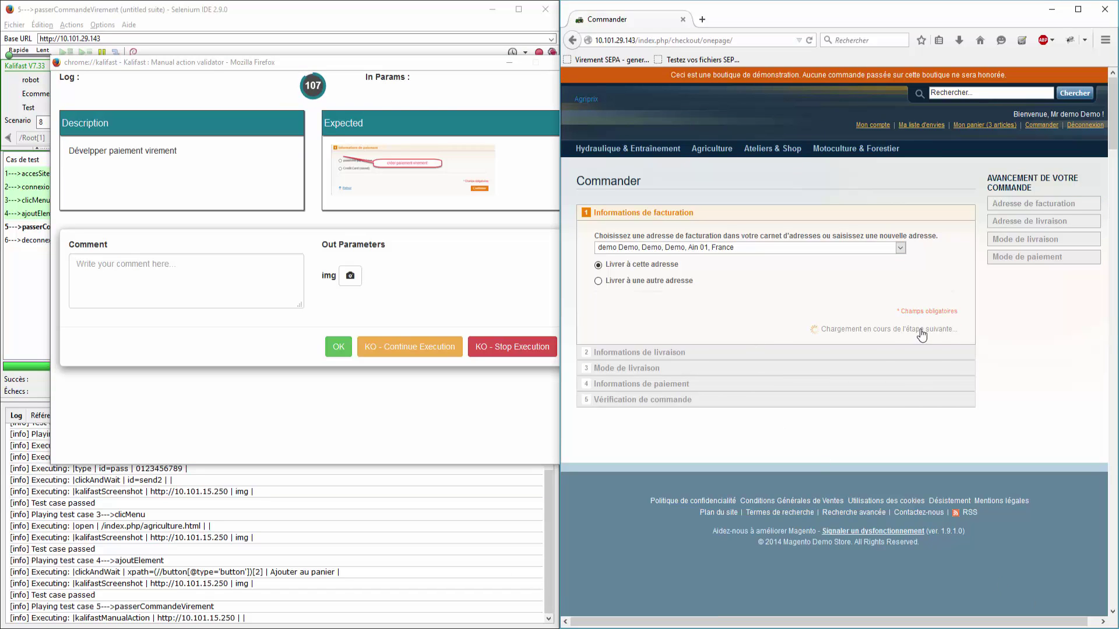
left_click(943, 322)
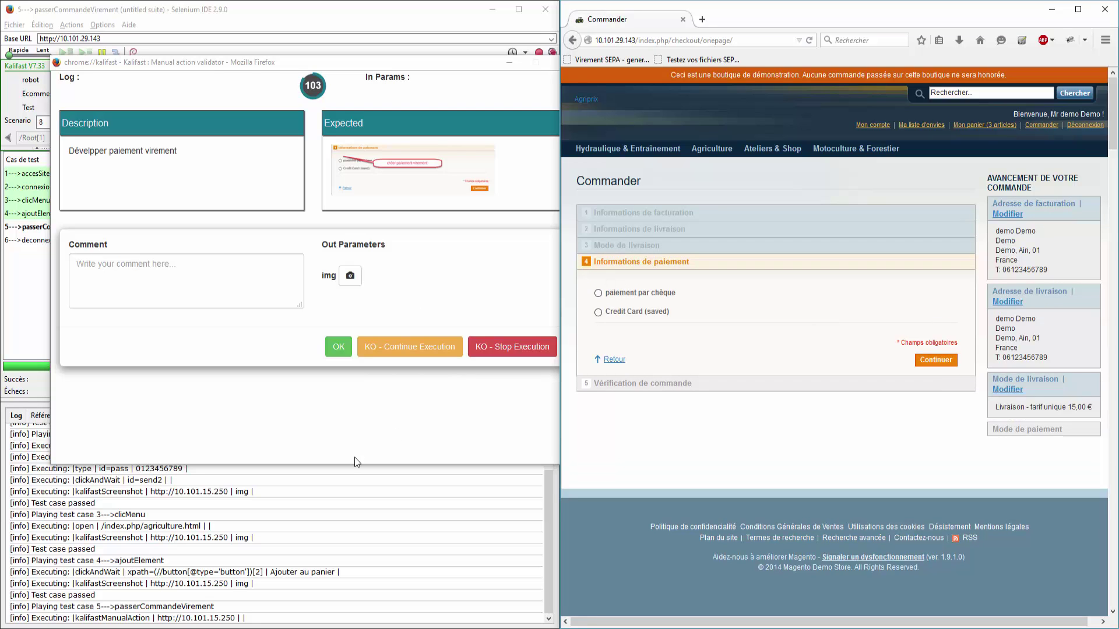
Step: Fail the manual check with comment 'Fonction non développée' and a screenshot, continuing execution
left_click(185, 270)
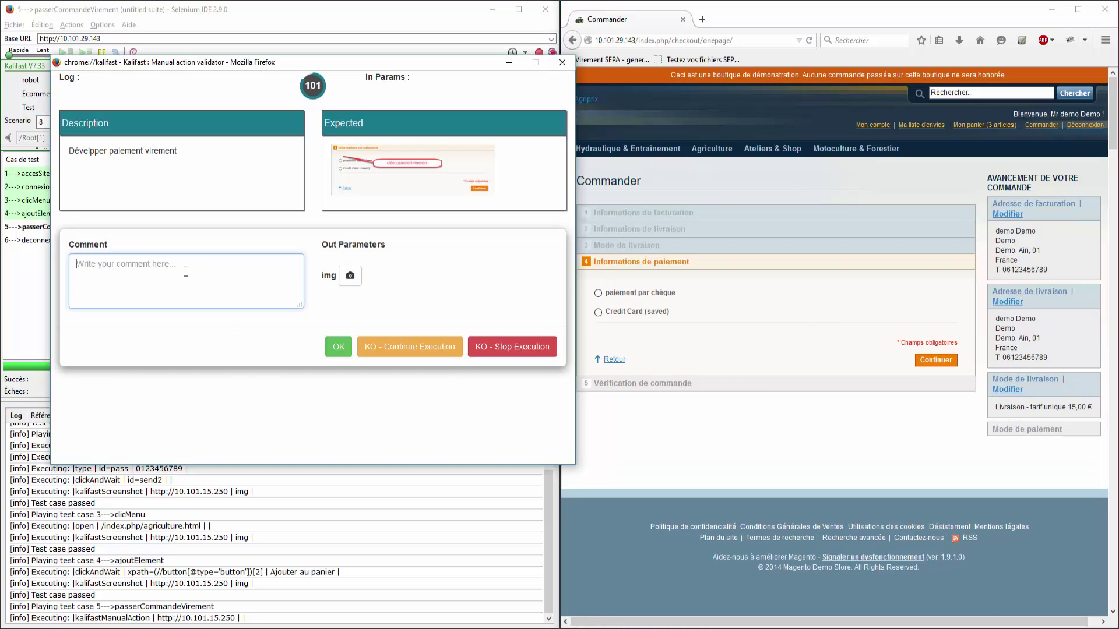
type("Fonction non développée")
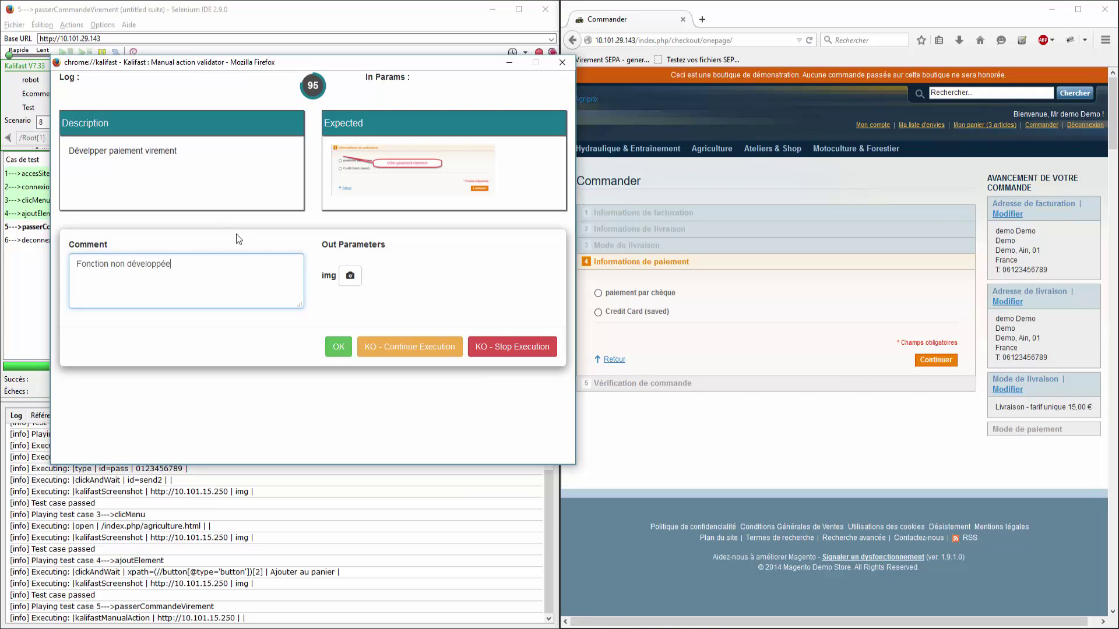
left_click(350, 275)
left_click(416, 352)
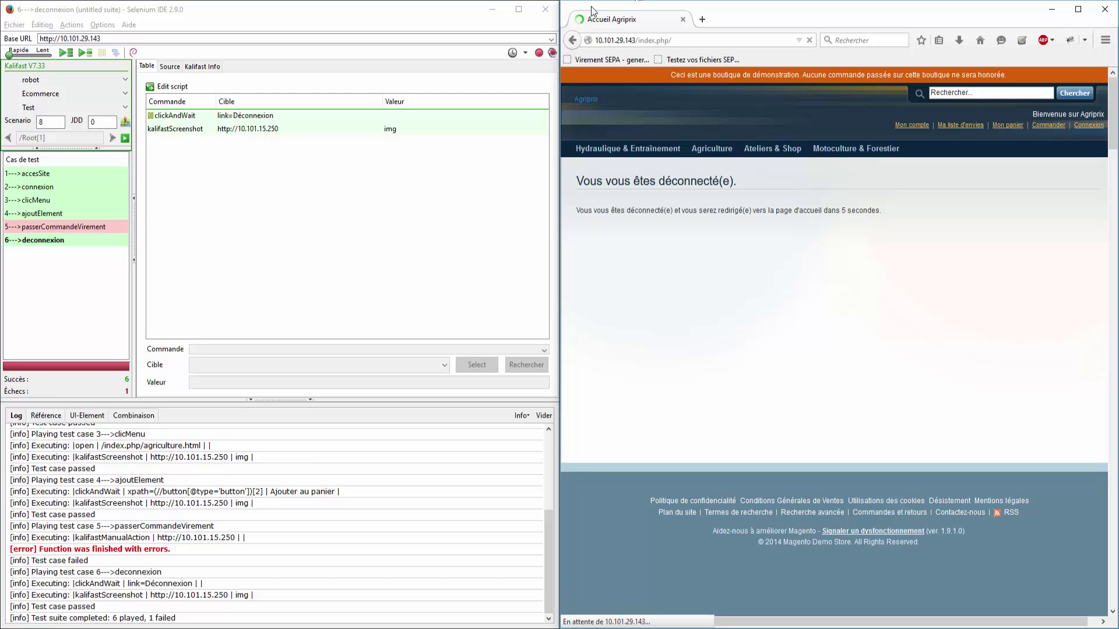
Step: Close Selenium IDE without saving the suite and close the Agriprix store window
left_click(544, 13)
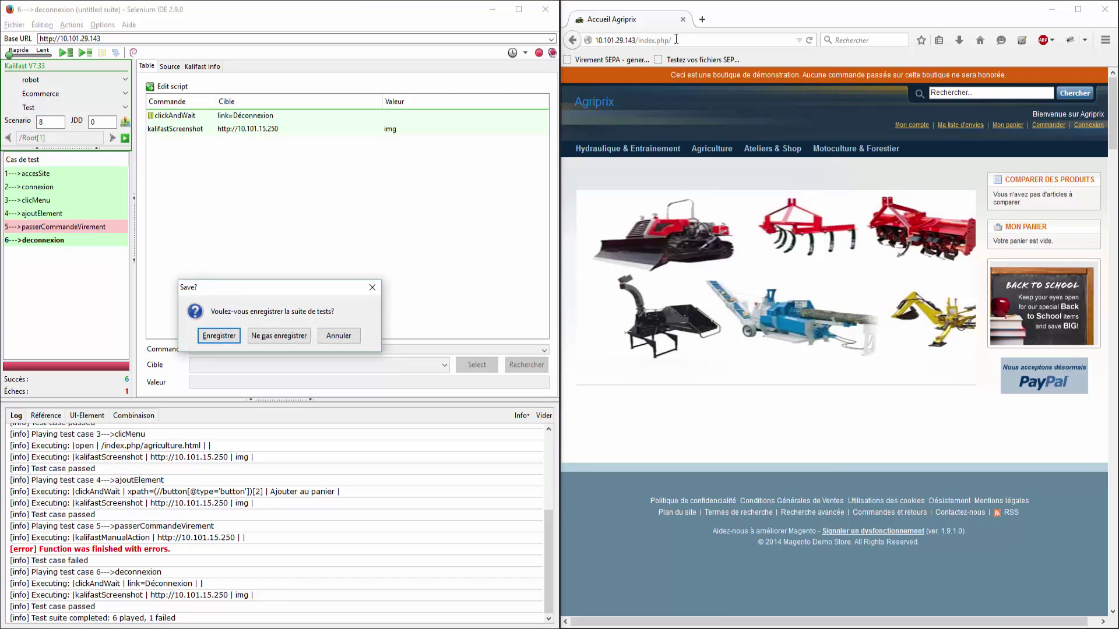
left_click(285, 337)
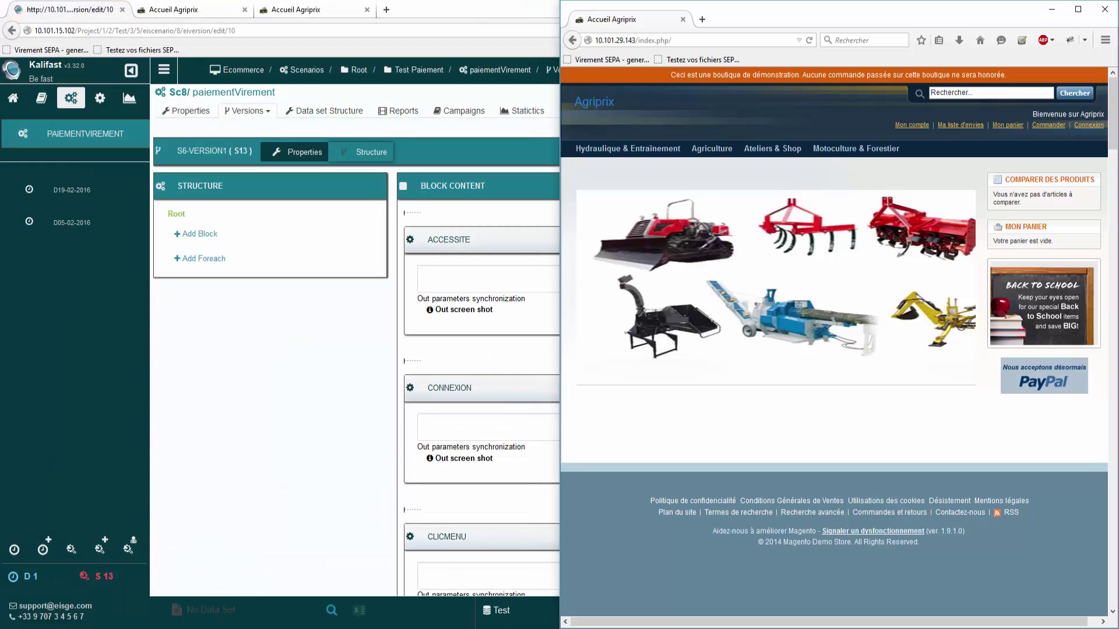
left_click(1104, 9)
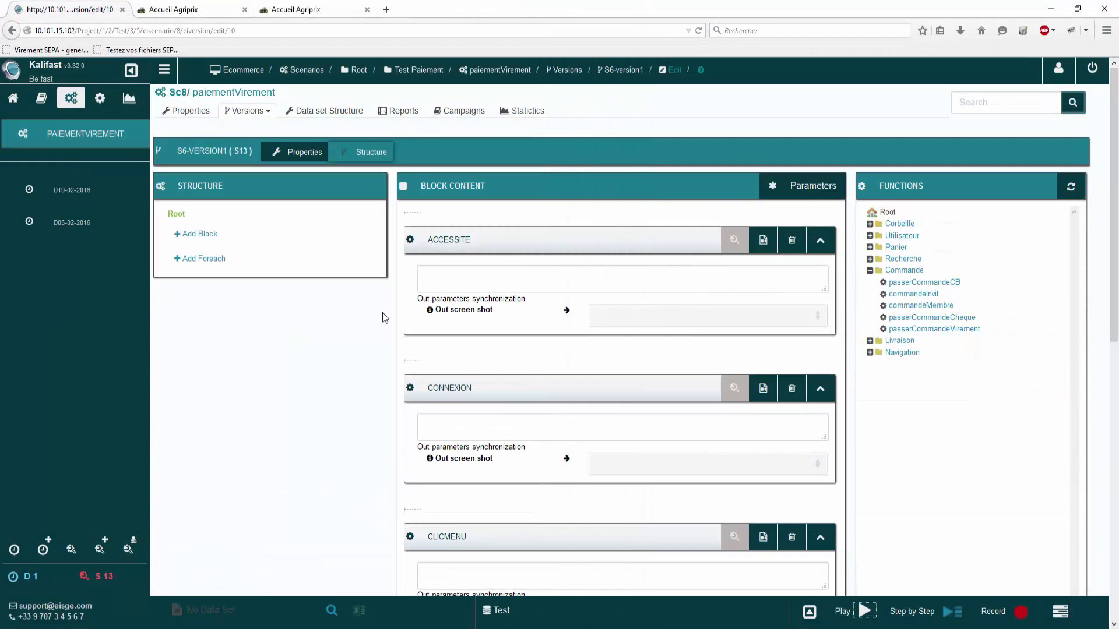
Step: Review the latest execution report, then go to intervention S13 from the failed step
left_click(415, 112)
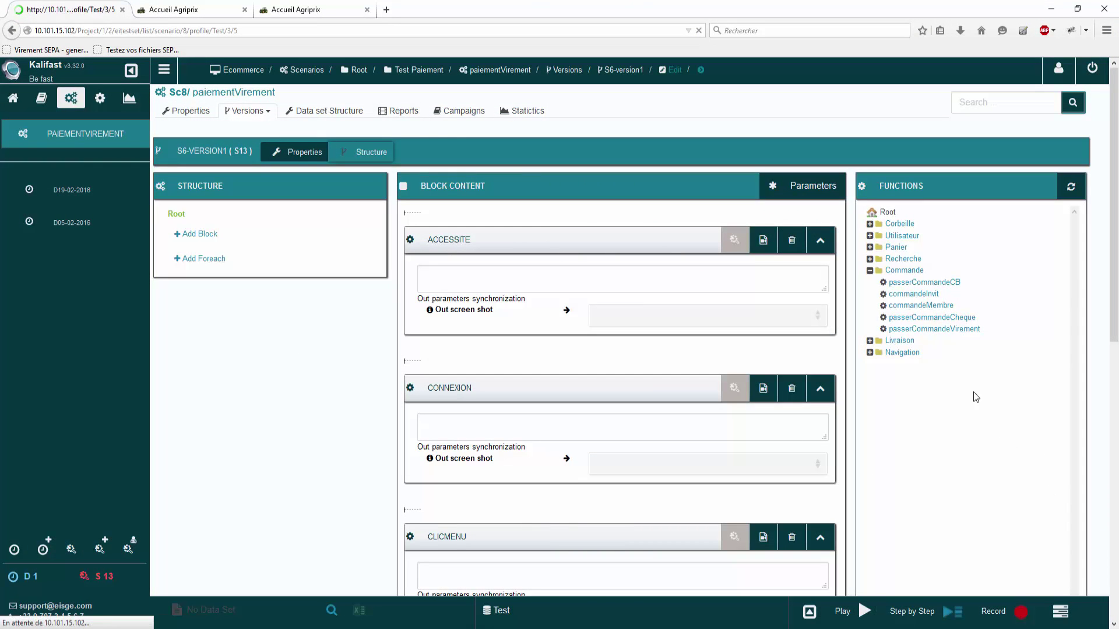
left_click(1008, 333)
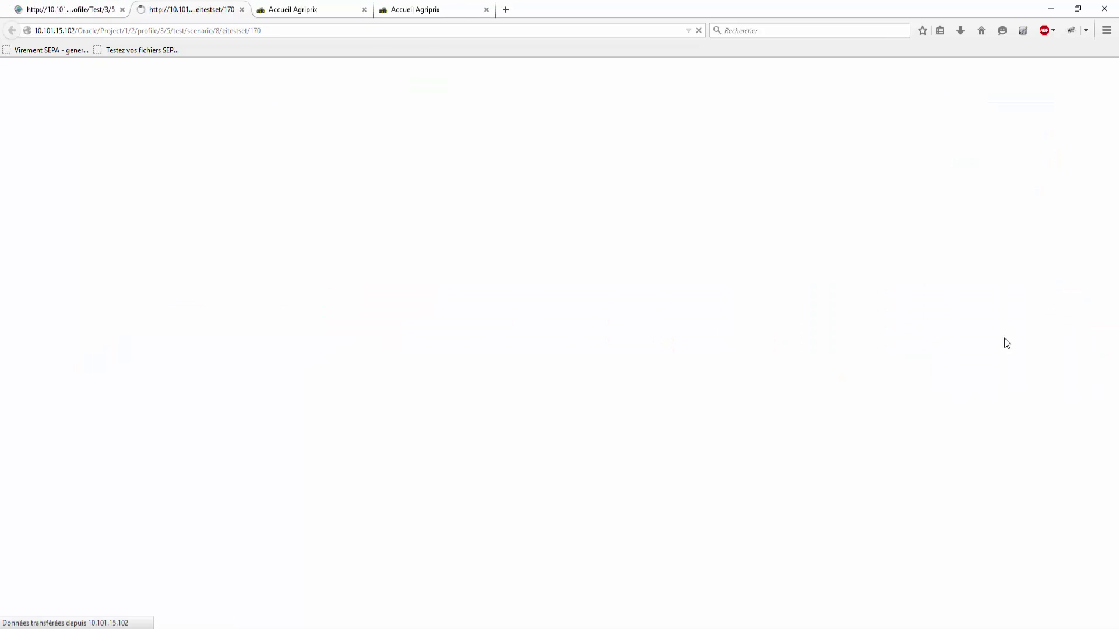
scroll(557, 338, "down", 5)
scroll(570, 342, "up", 3)
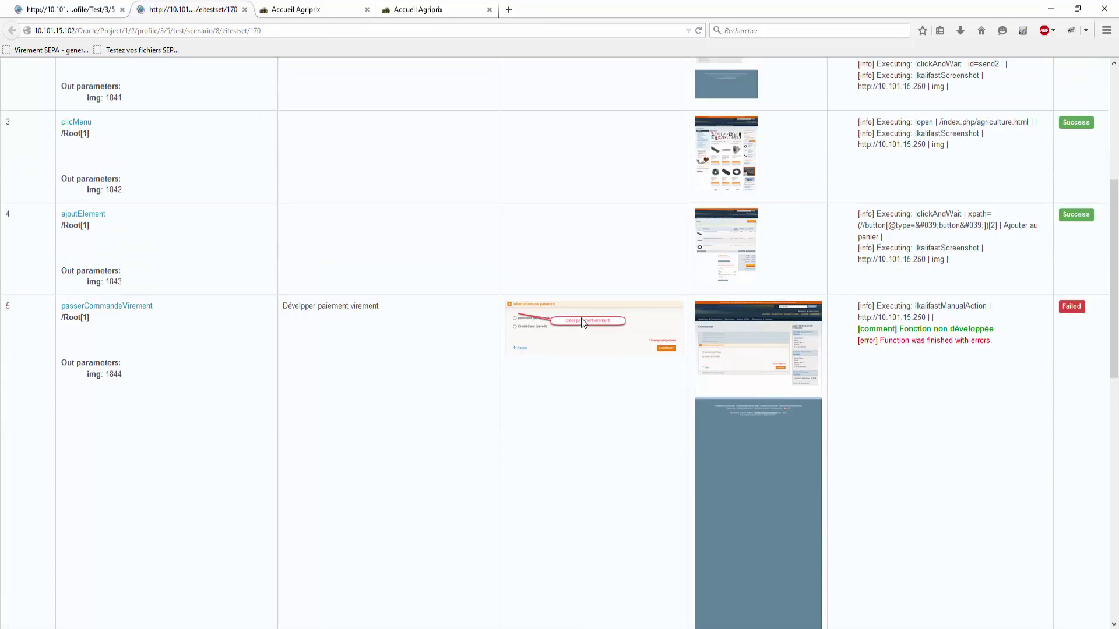
scroll(548, 511, "up", 1)
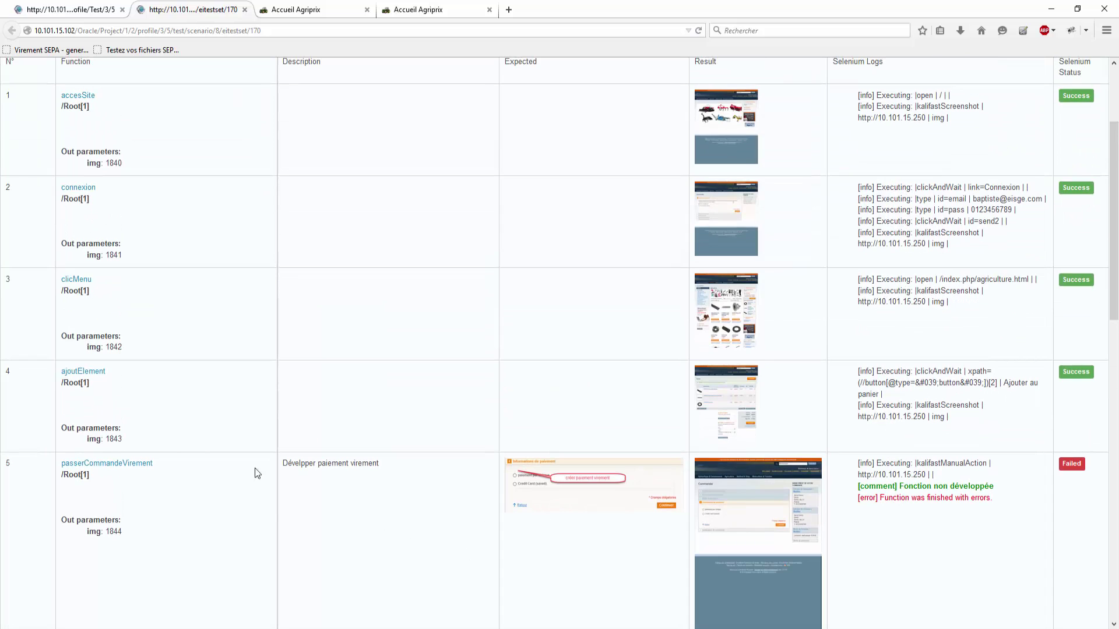
left_click(294, 462)
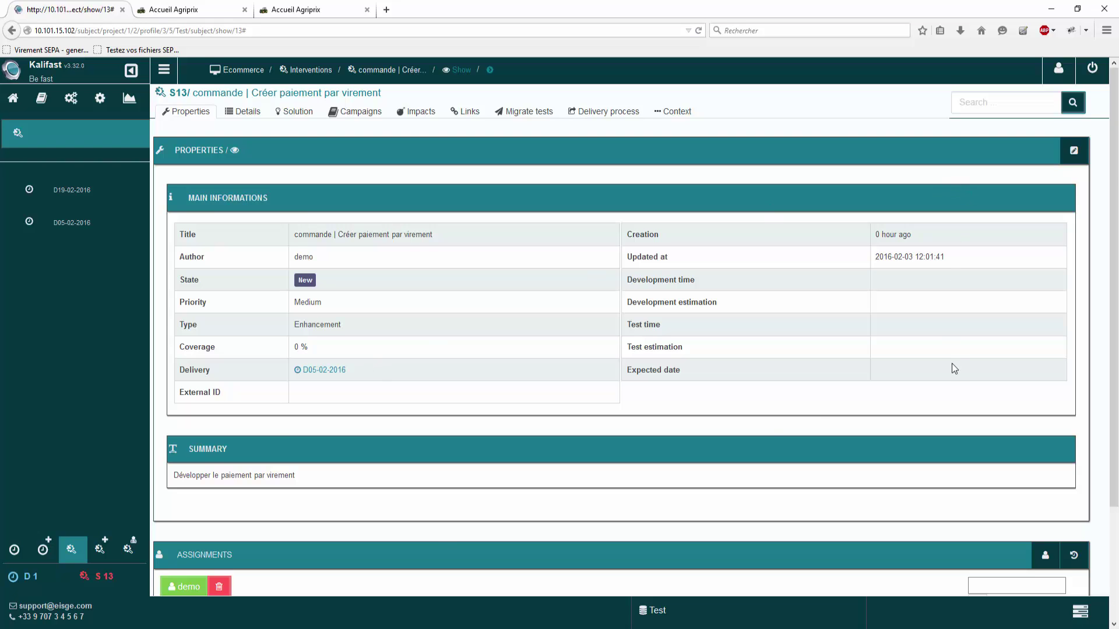
Step: Assign S13 to Développeur, remove the original demo assignee, and show its details
scroll(954, 368, "down", 2)
left_click(999, 449)
type("de")
left_click(1008, 469)
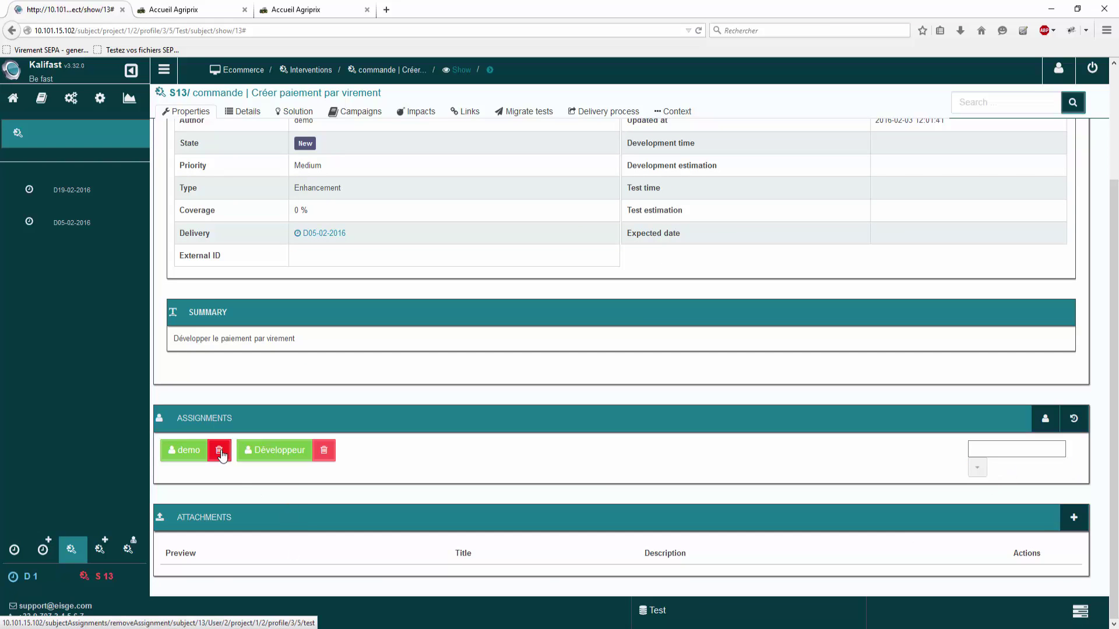
left_click(219, 451)
scroll(278, 282, "up", 1)
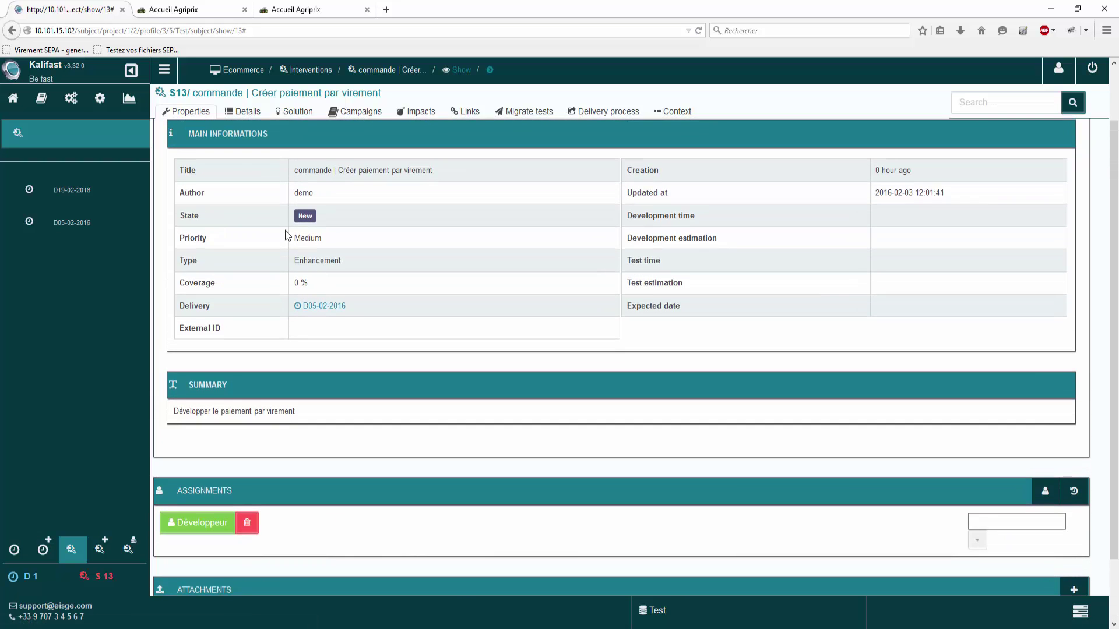
left_click(243, 111)
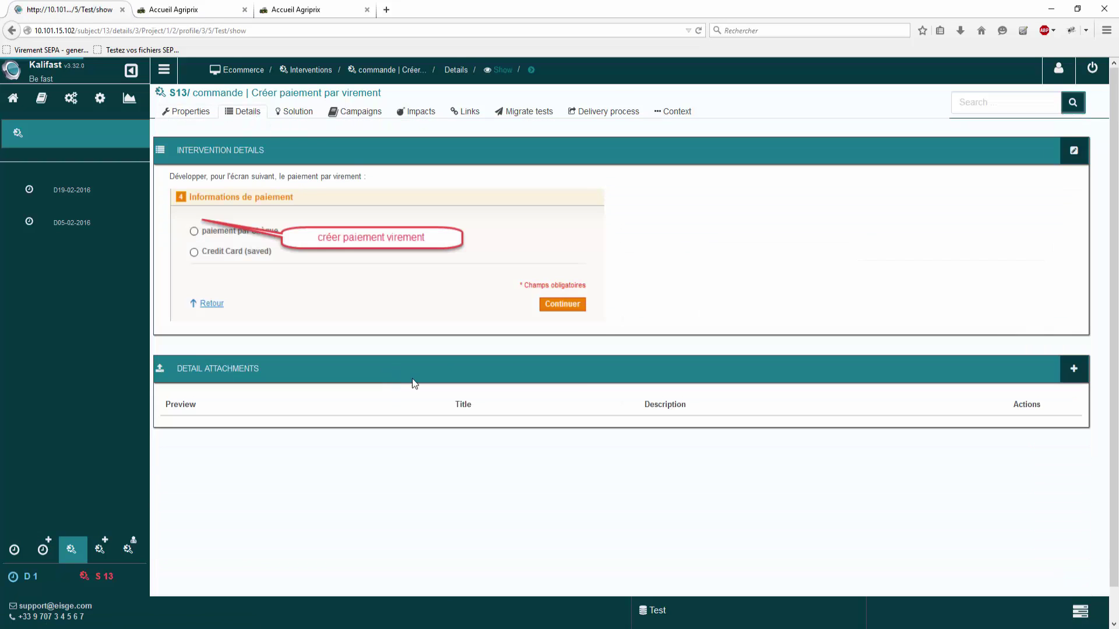
Step: Add 'Voir reporting ici' to S13's details, pasting the report URL as the 'ici' link, and save
left_click(1073, 150)
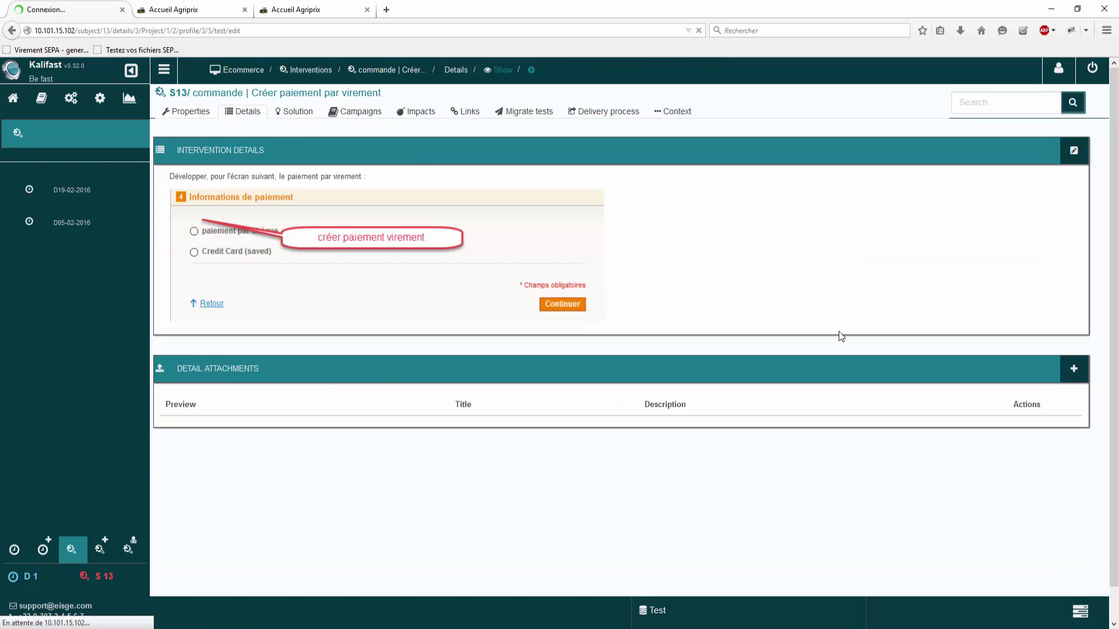
left_click(665, 324)
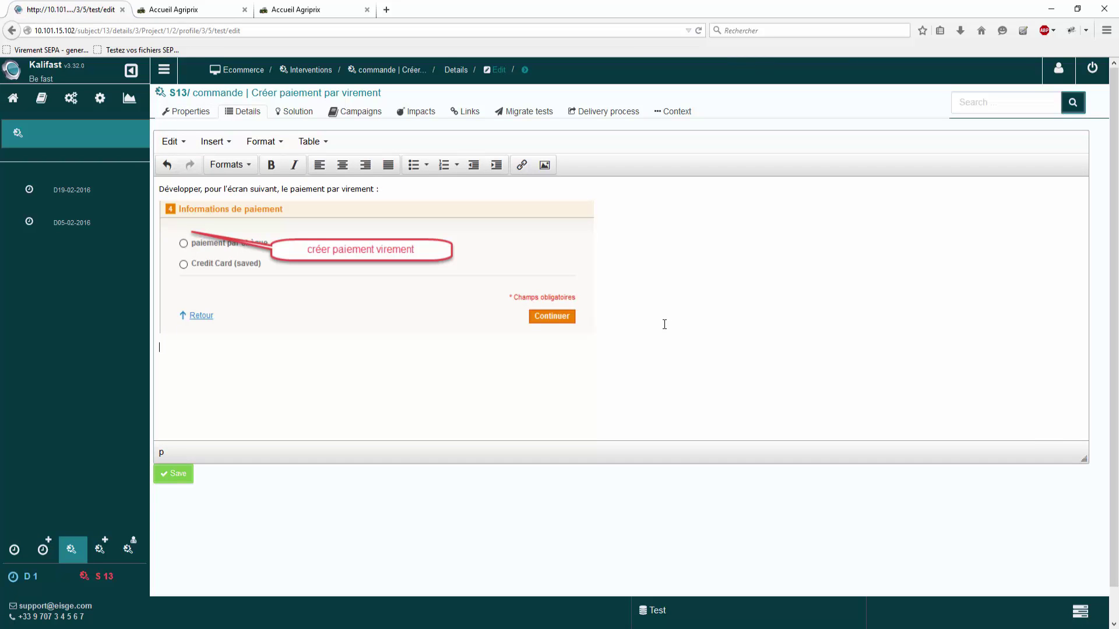
type("Voir reporting")
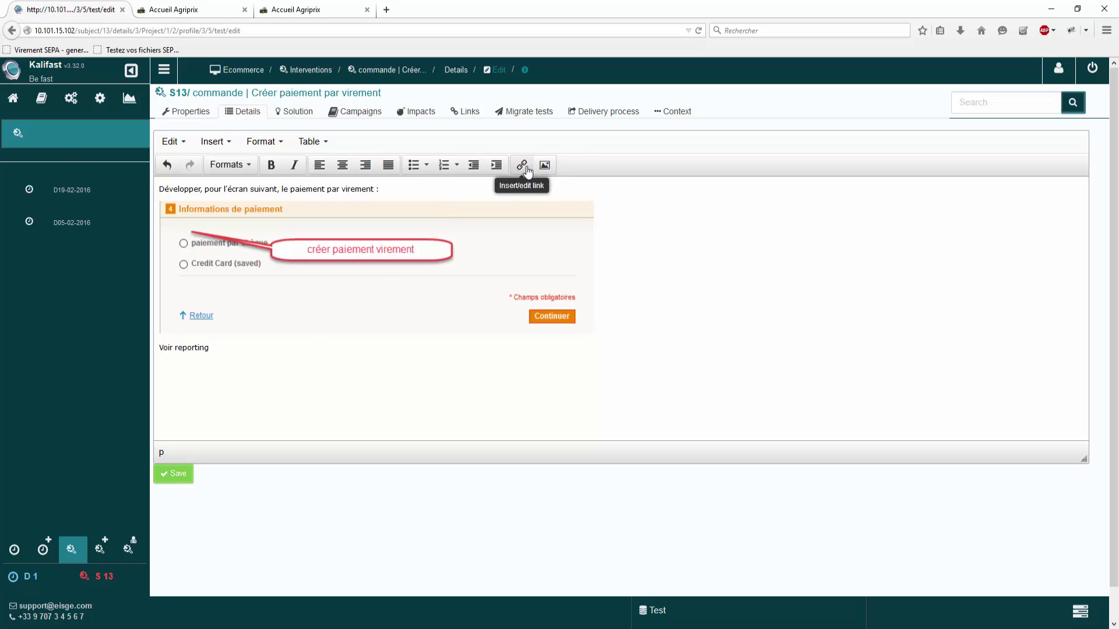
left_click(522, 165)
type("http://10.101.15.102/Oracle/Project/1/2/profile/3/5/test/scenario/8/eitestset/170")
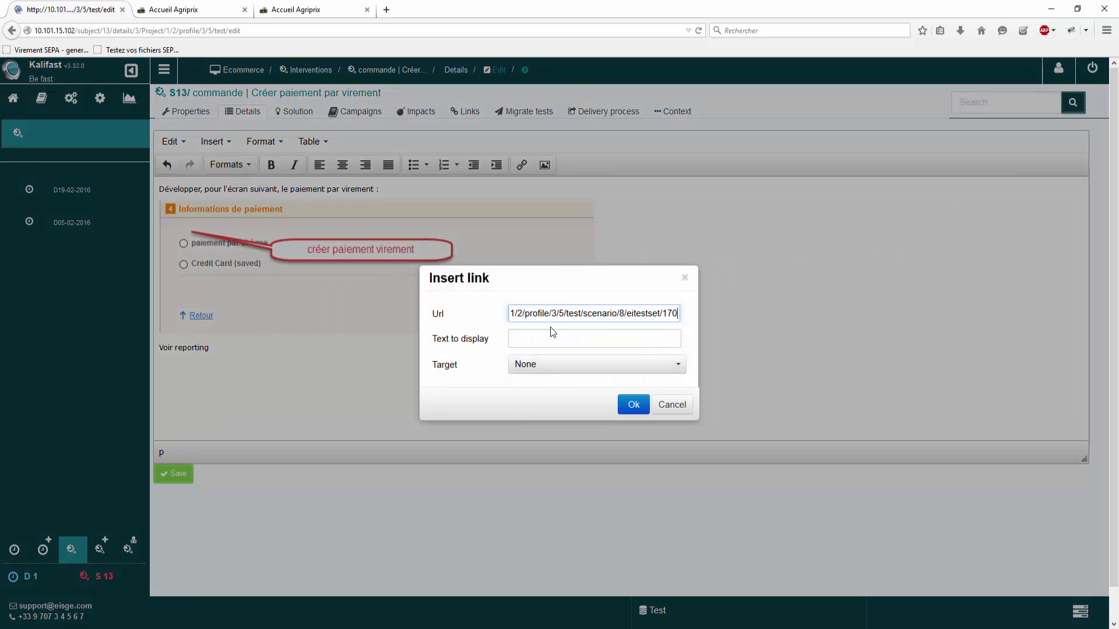
triple_click(571, 341)
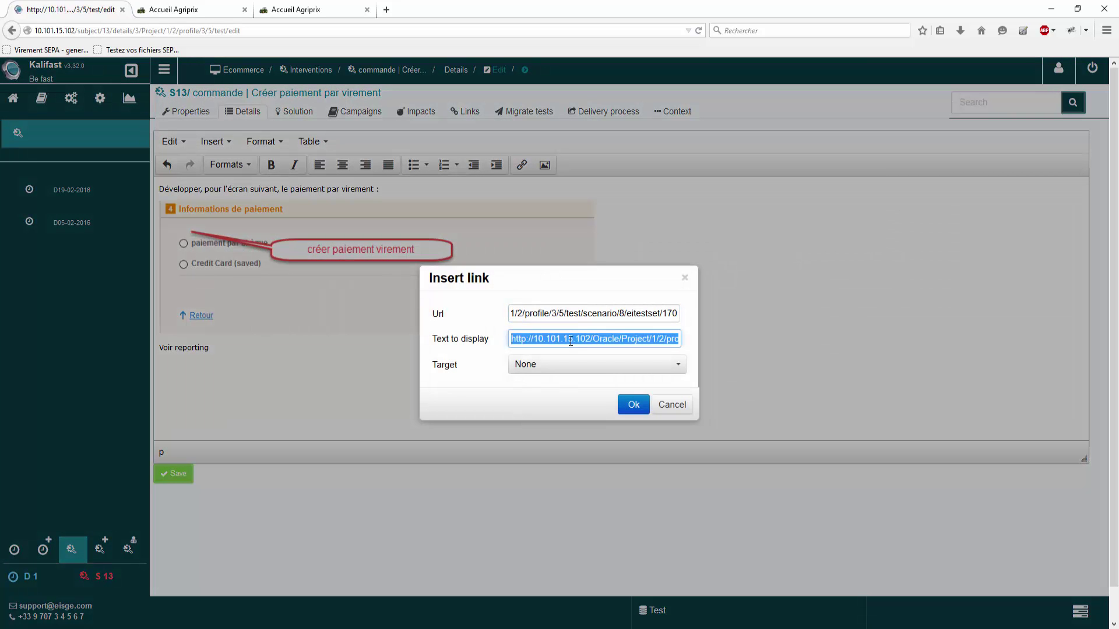
type("ici")
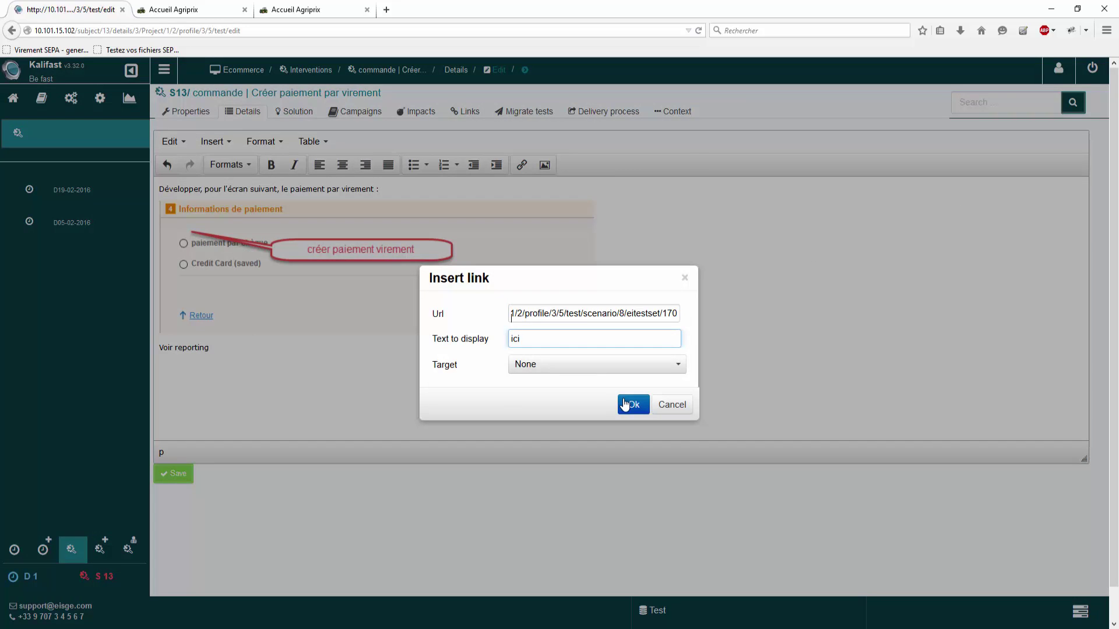
left_click(626, 405)
left_click(164, 473)
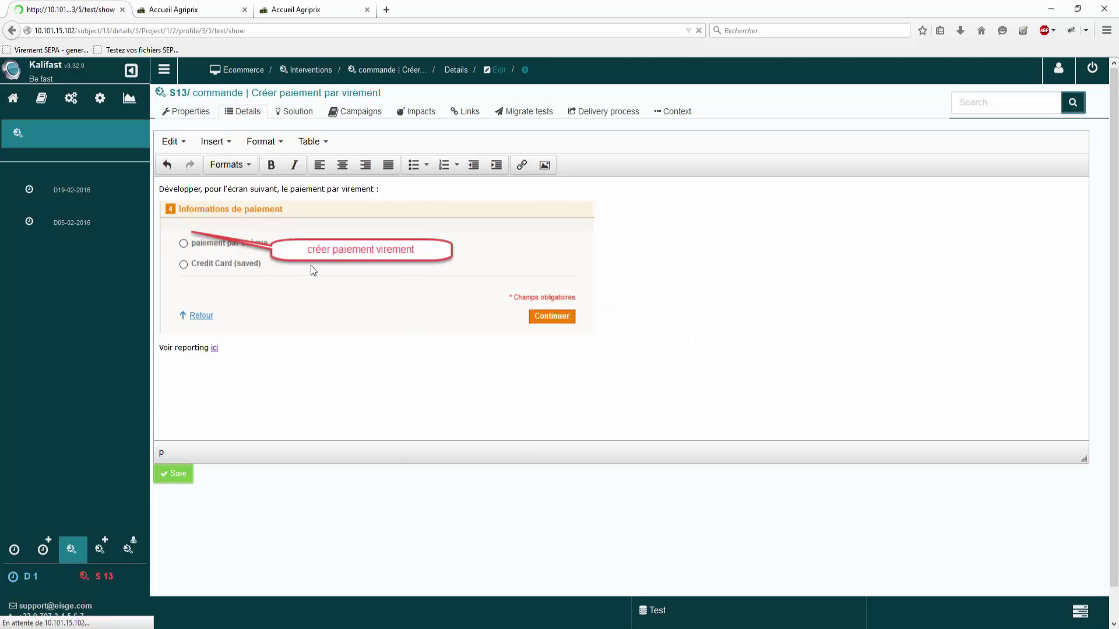
Step: Check S13's properties, return to the projects dashboard, and sign out of the demo account
left_click(207, 111)
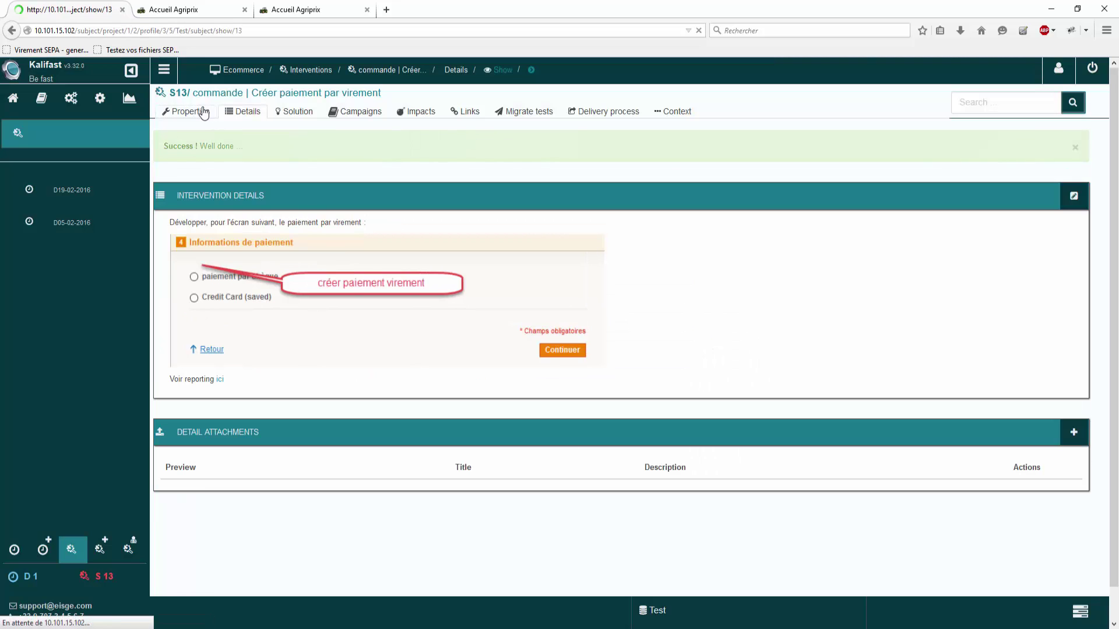
scroll(415, 413, "down", 2)
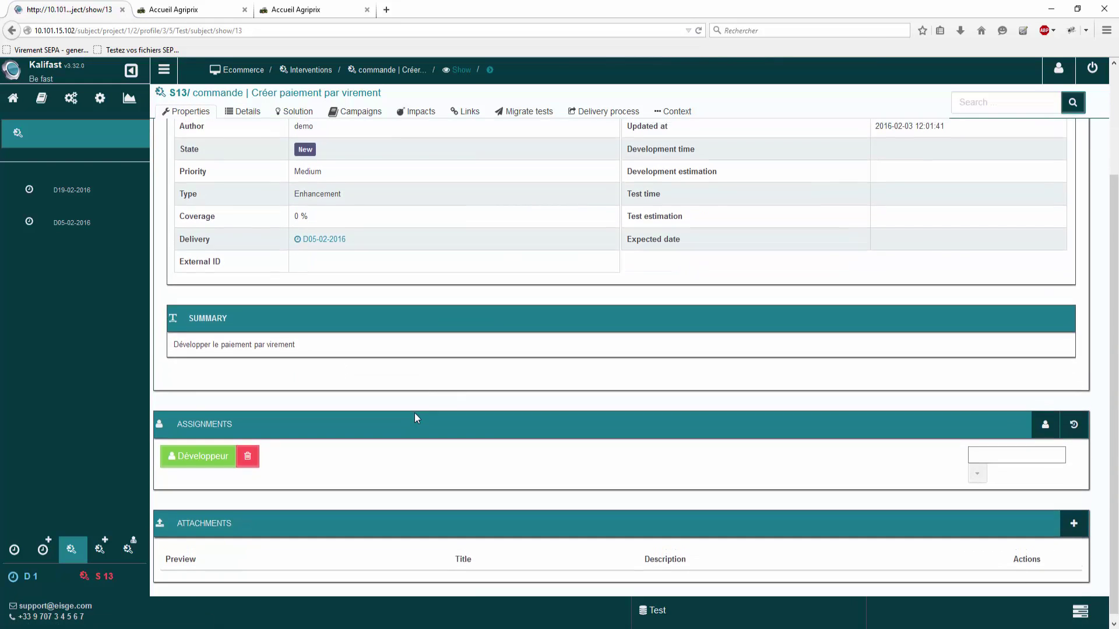
scroll(414, 413, "up", 2)
left_click(20, 99)
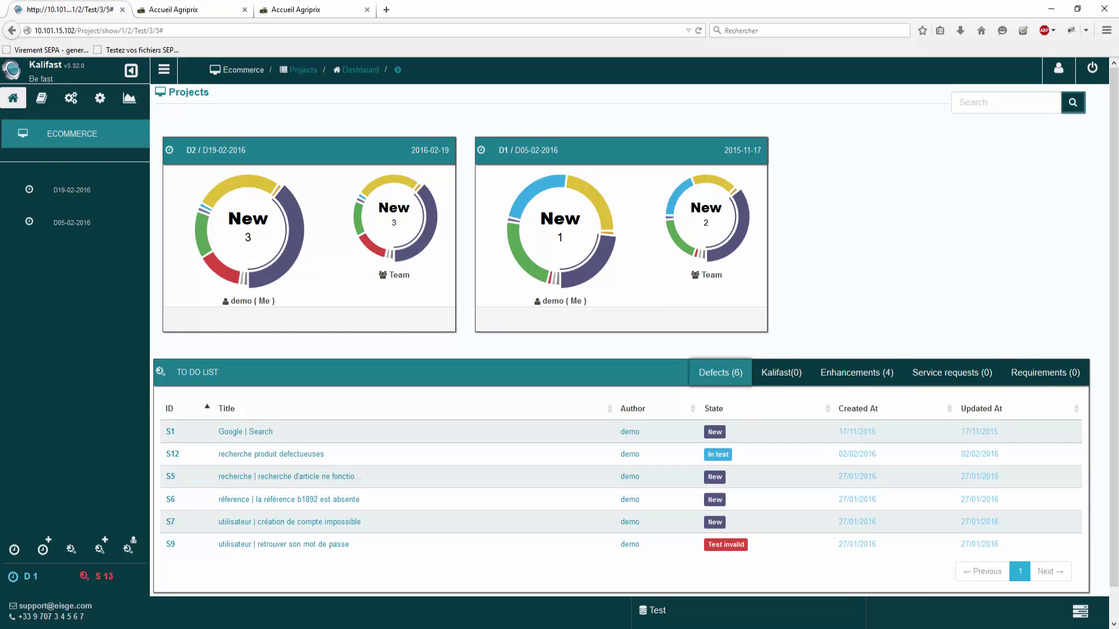
left_click(1046, 80)
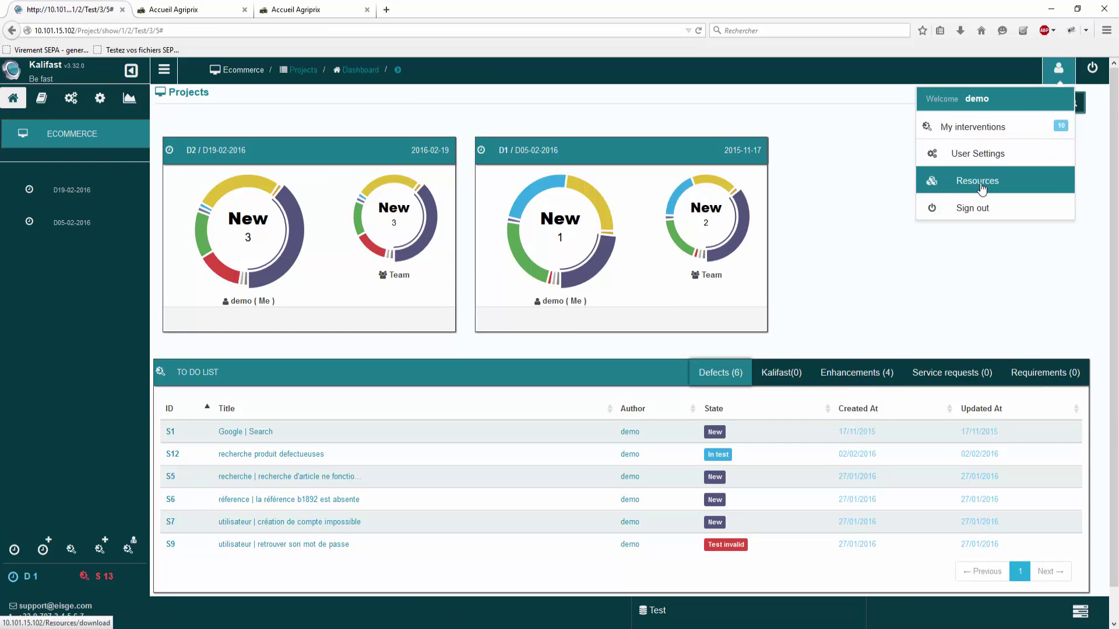
left_click(983, 205)
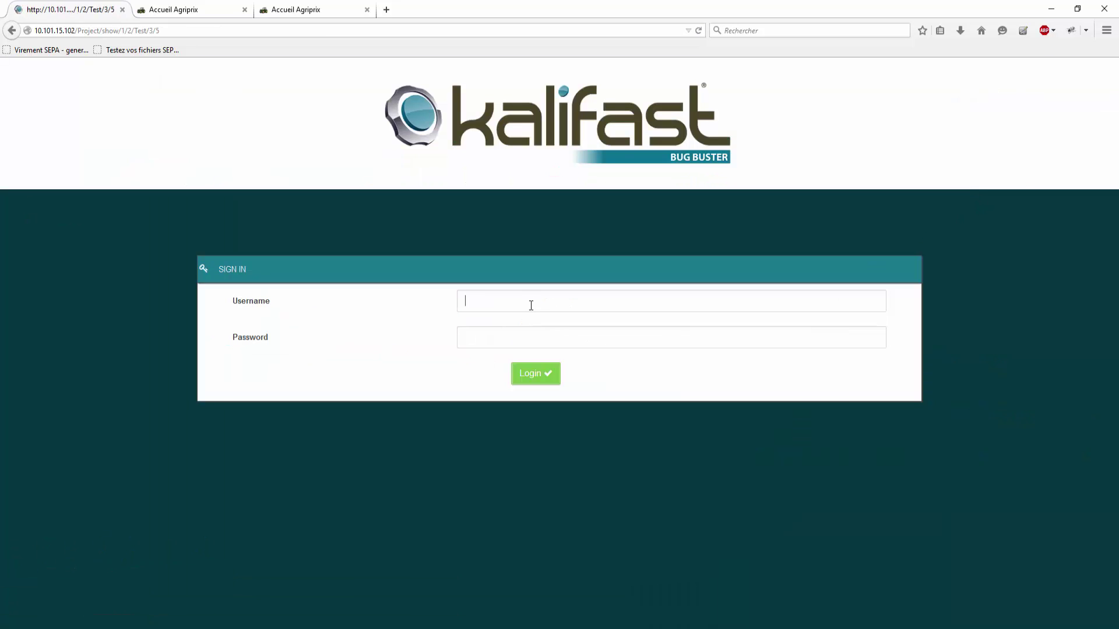
Step: Log in with the Développeur username and its password
left_click(530, 306)
type("Dé")
left_click(525, 324)
left_click(522, 341)
type("••••")
left_click(541, 381)
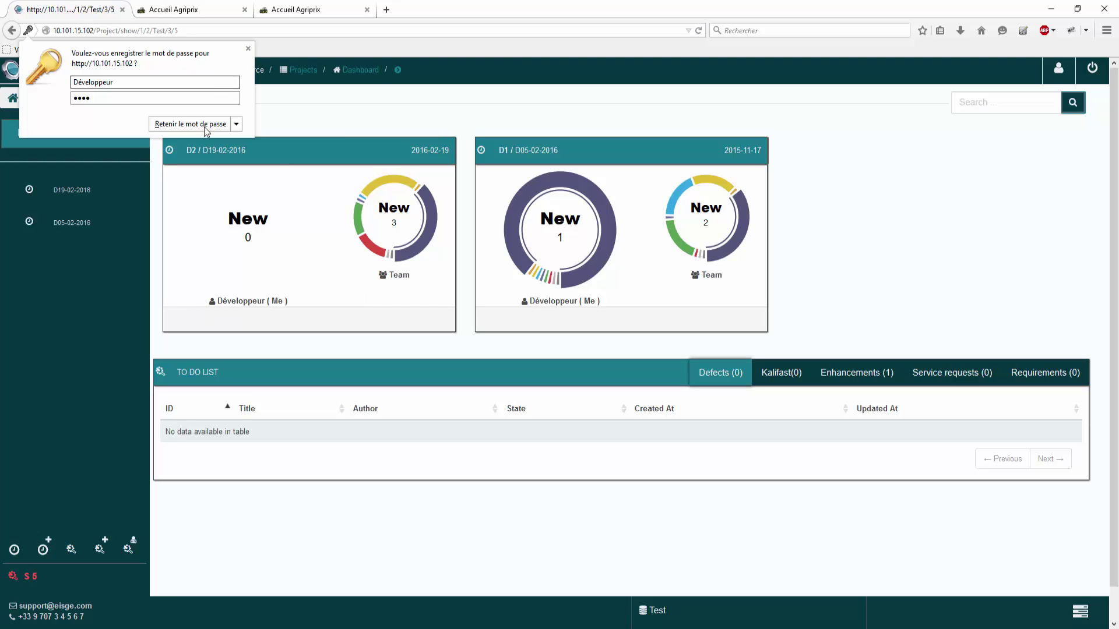
Step: Dismiss the password prompt, open enhancement S13, and follow its 'ici' link to Execution N°170
left_click(248, 48)
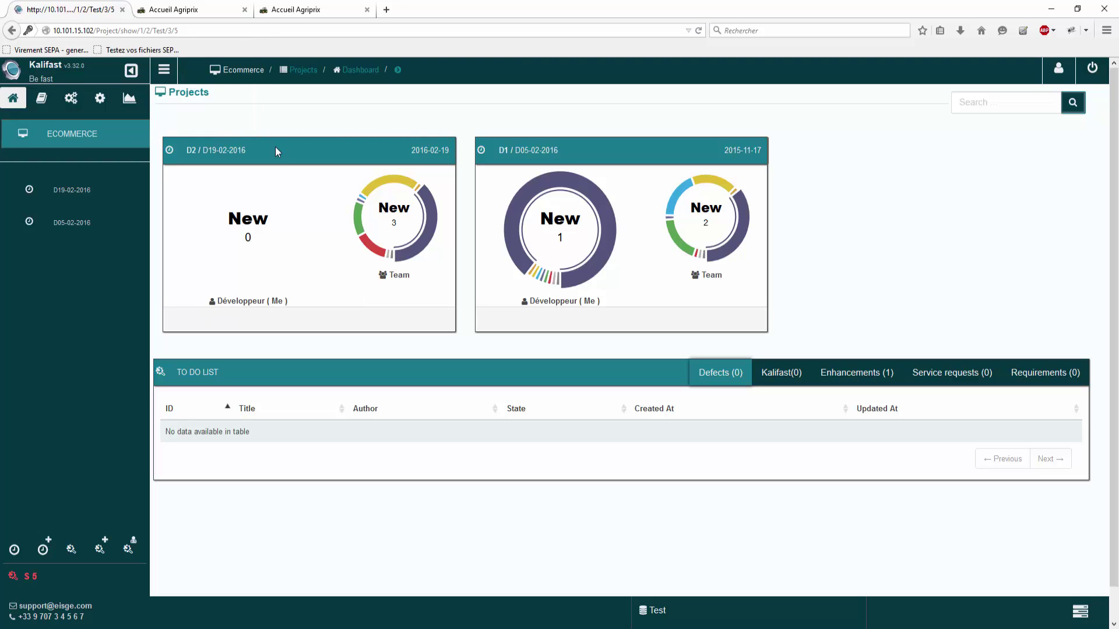
left_click(880, 372)
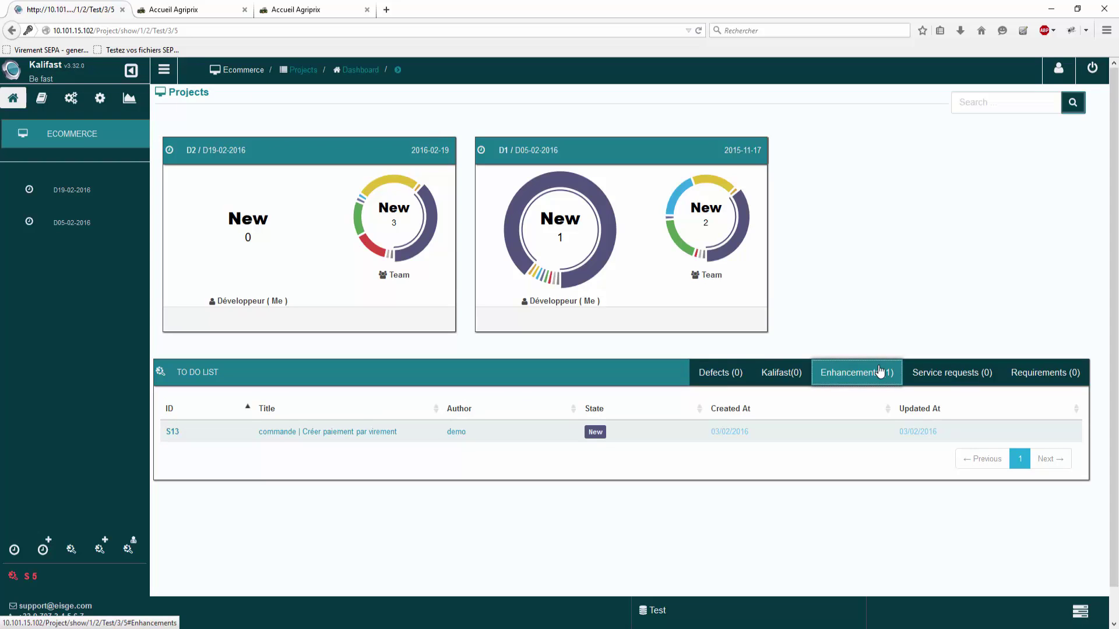
left_click(319, 435)
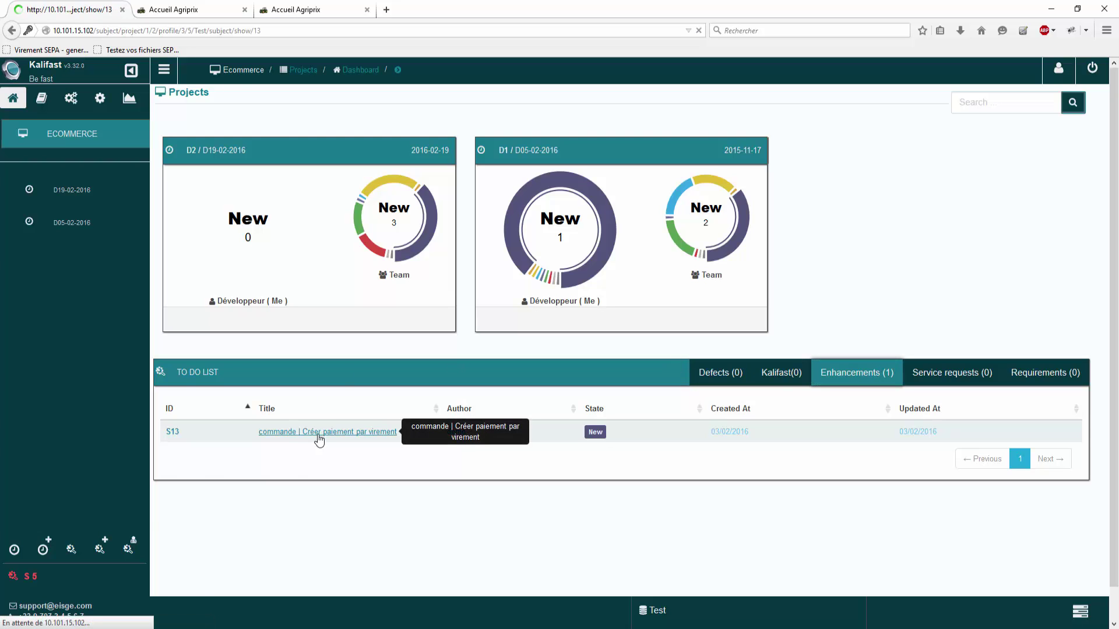
scroll(406, 405, "down", 2)
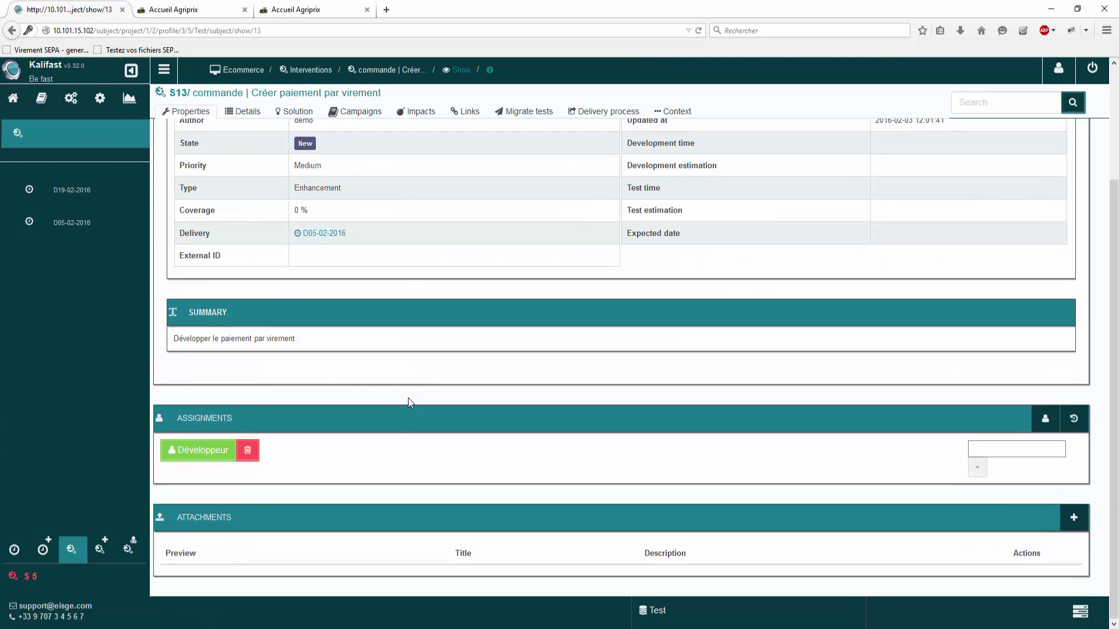
left_click(248, 111)
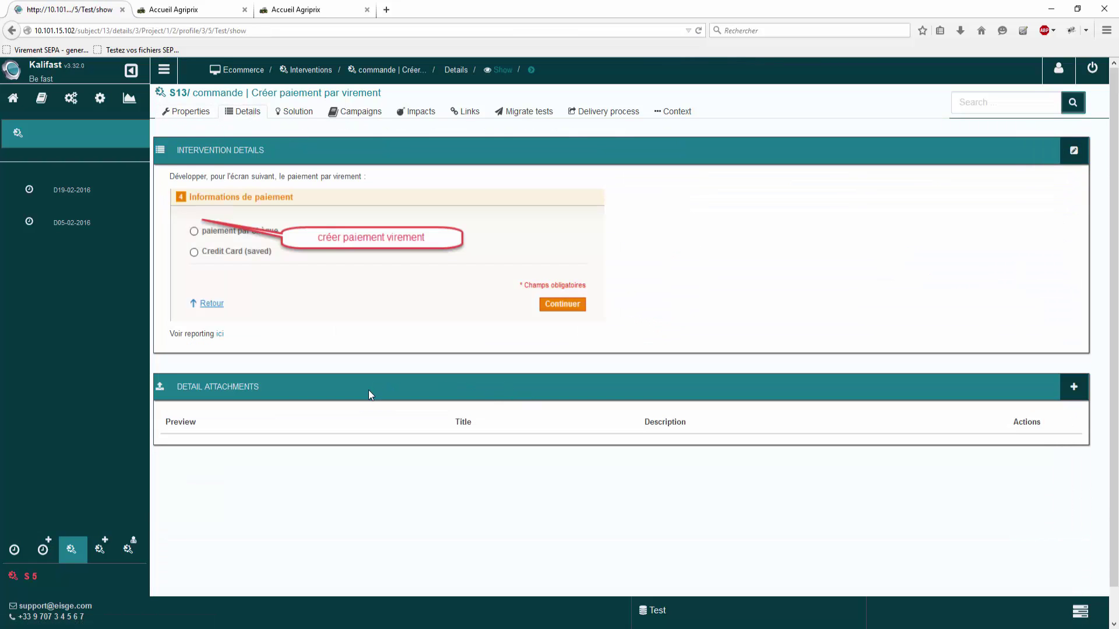
left_click(220, 334)
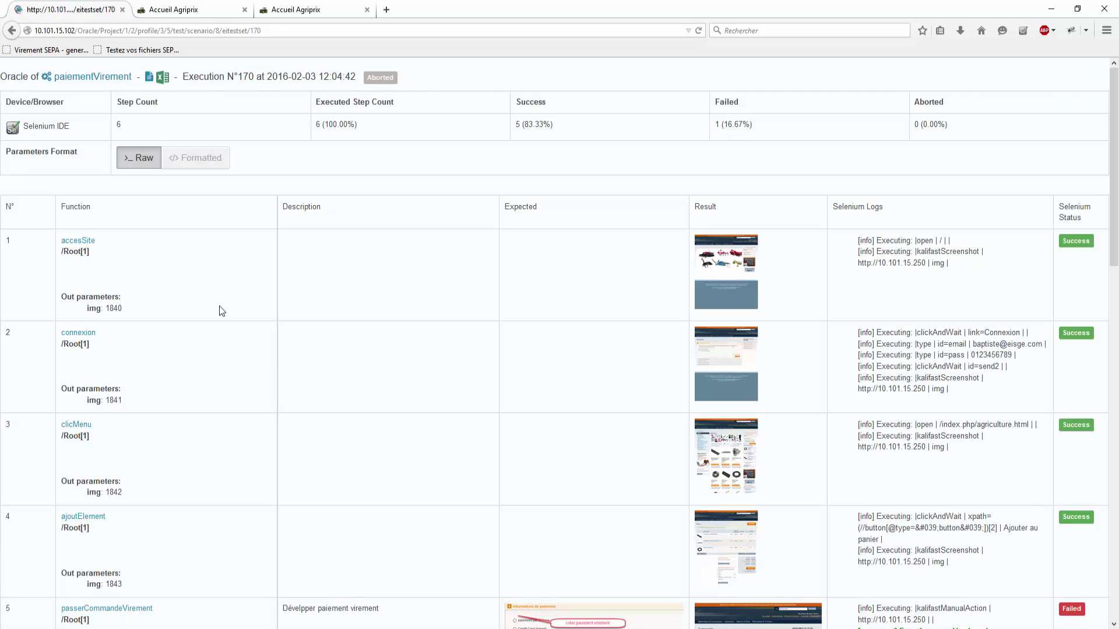
Step: Scroll the report to the failed step 5, then go back to S13's details page
scroll(343, 334, "down", 7)
scroll(554, 308, "up", 2)
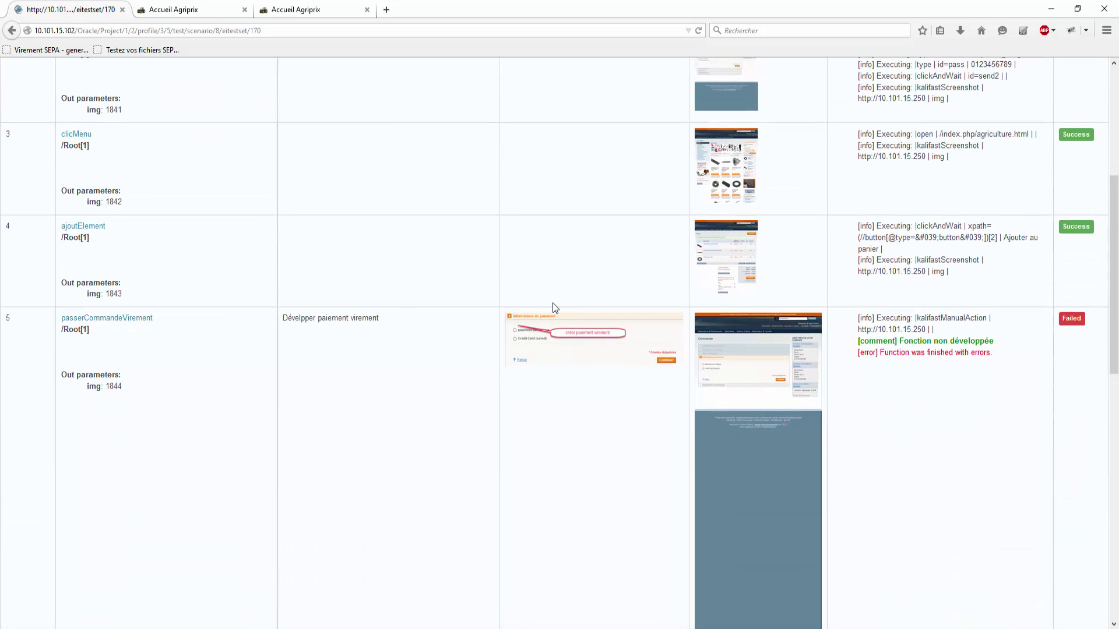
left_click(12, 31)
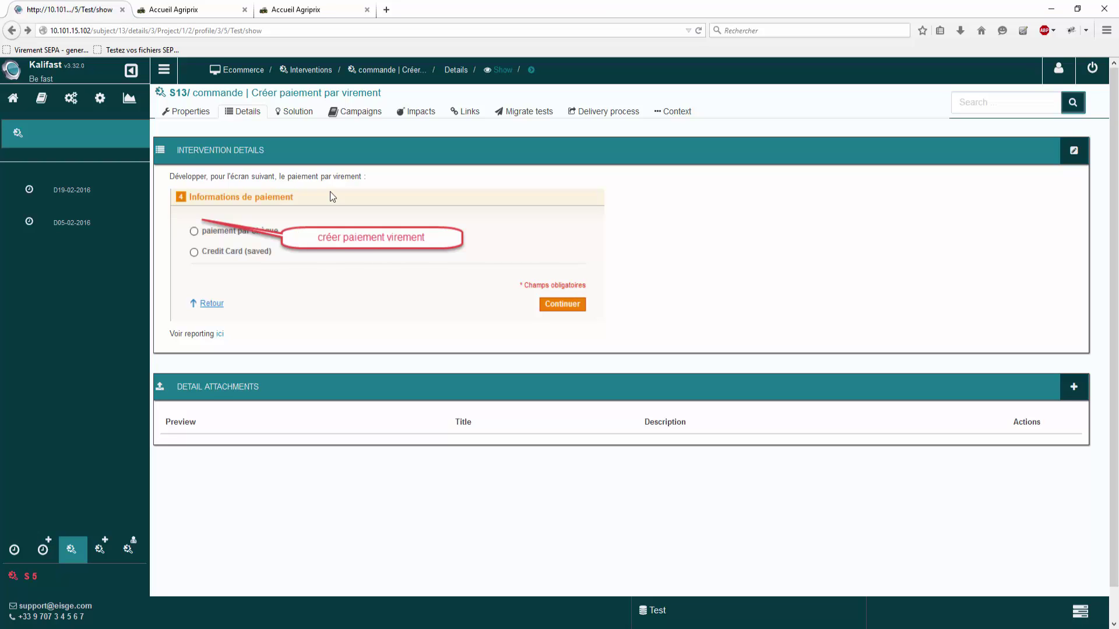
Step: Open paiementVirement from the ValidationTests_S13 campaign and load intervention S13 into it
left_click(361, 114)
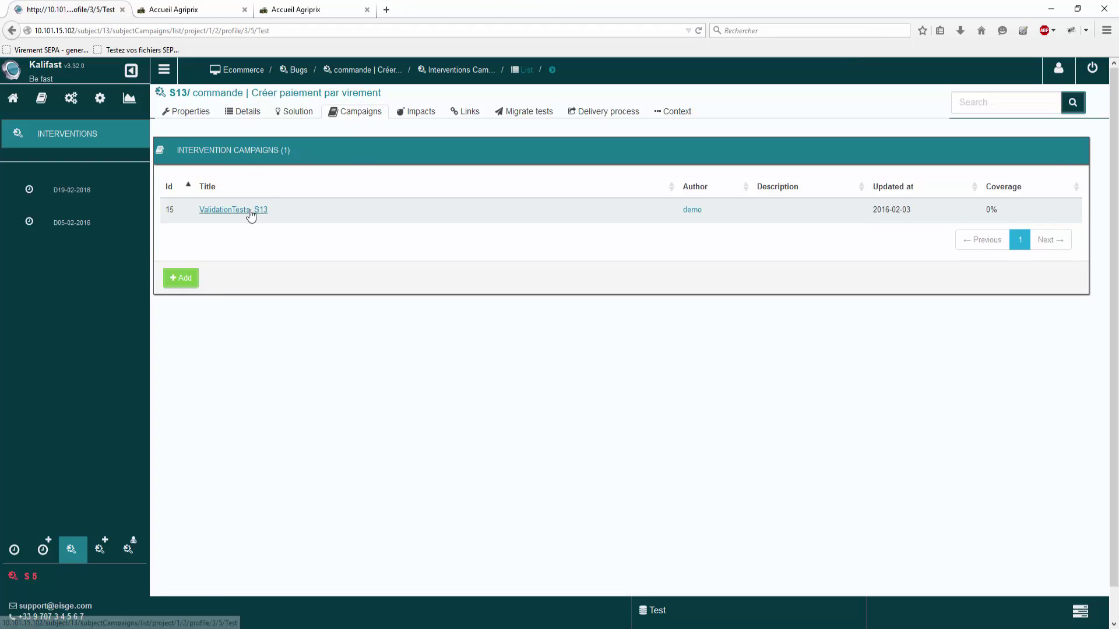
left_click(250, 210)
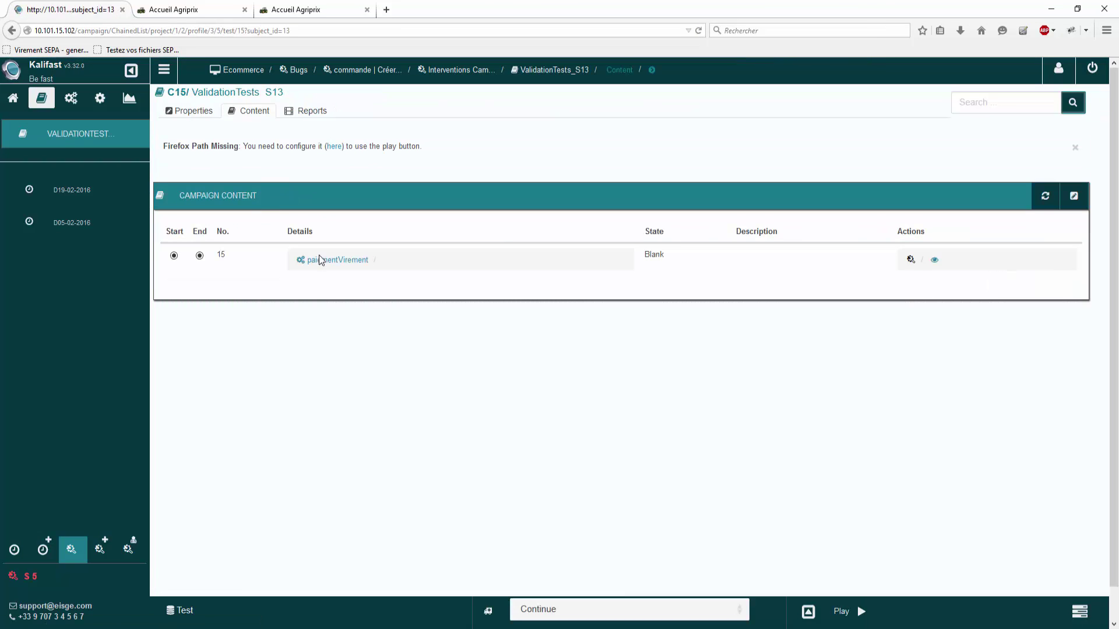
left_click(323, 264)
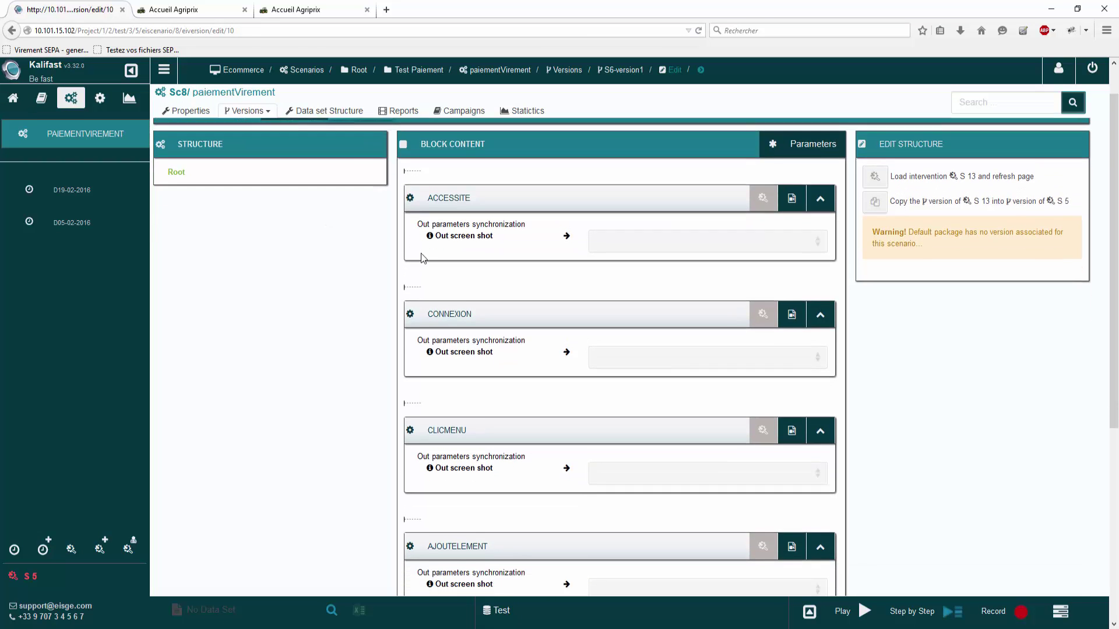
left_click(889, 220)
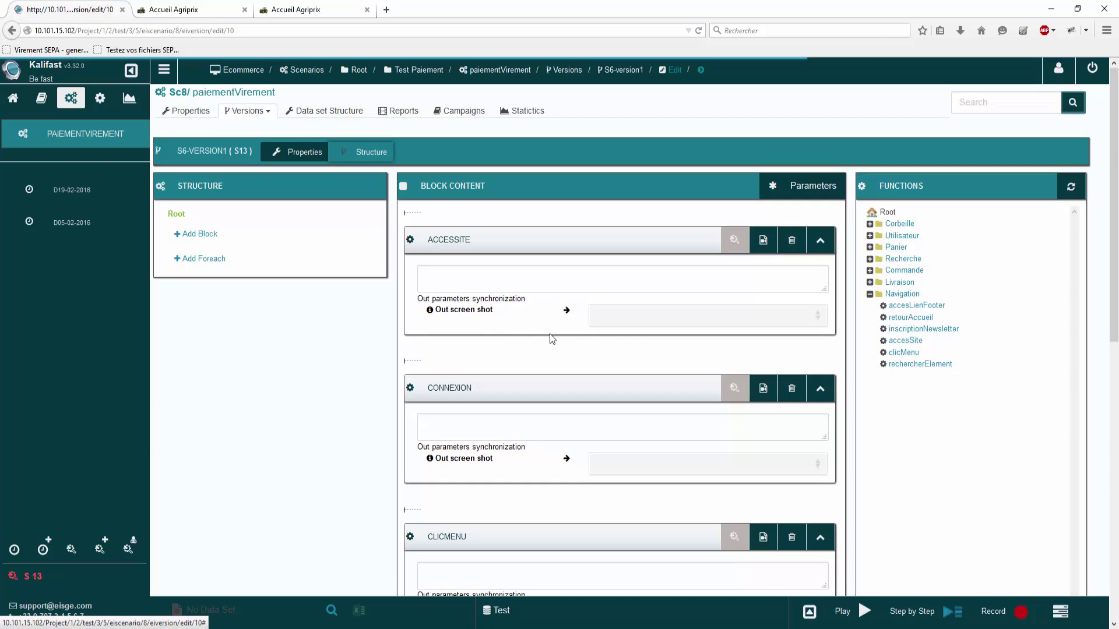
scroll(303, 341, "down", 3)
Step: Set the scenario's execution environment to Development
left_click(551, 619)
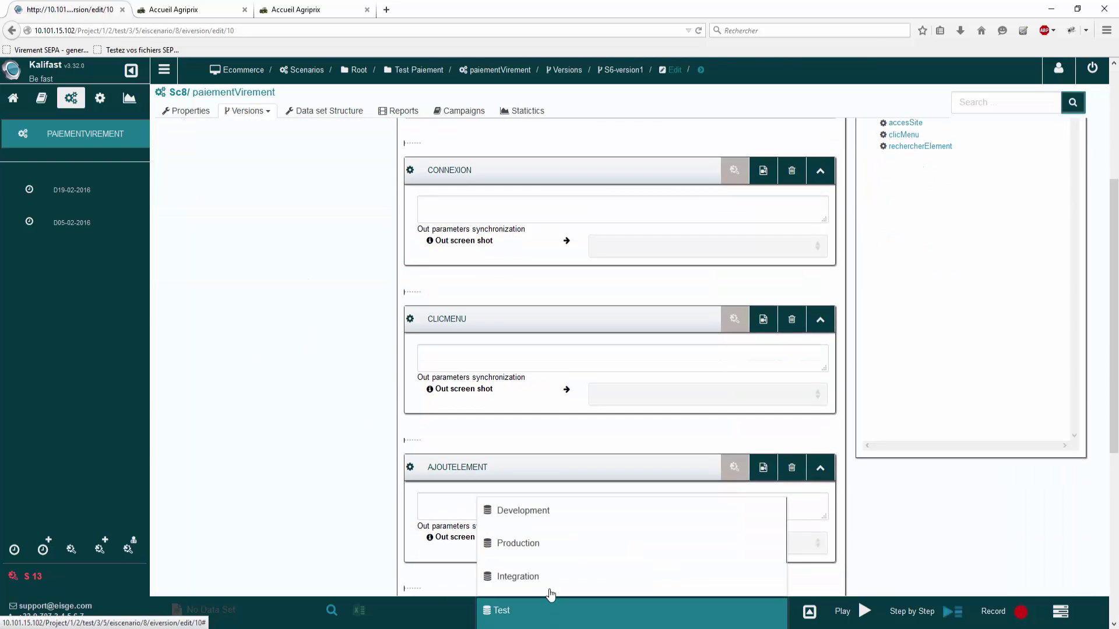
left_click(555, 511)
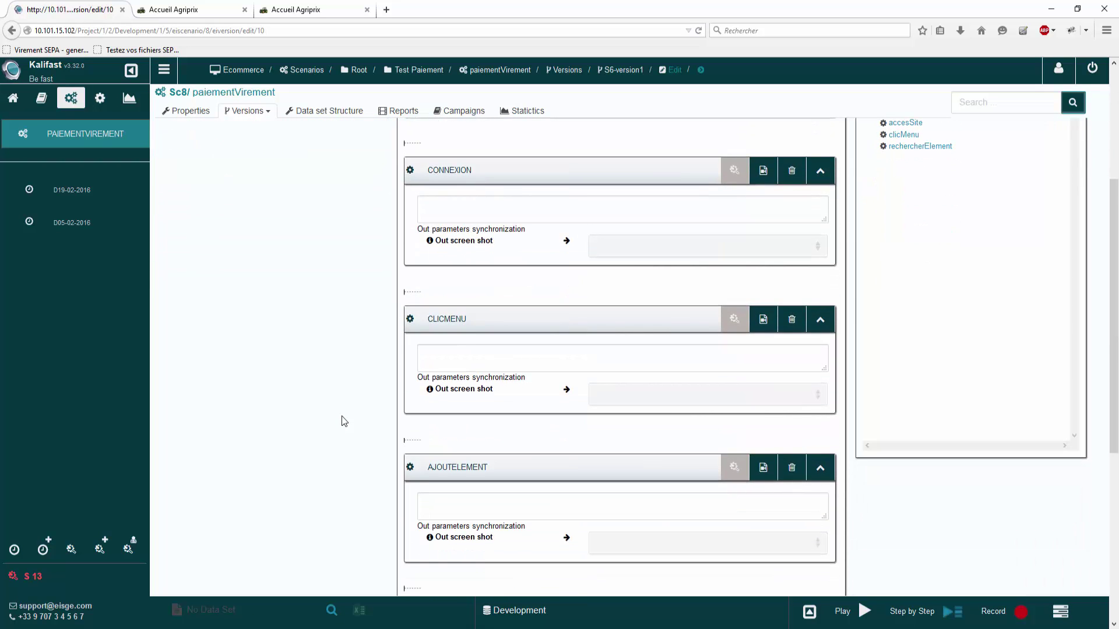
scroll(343, 421, "down", 3)
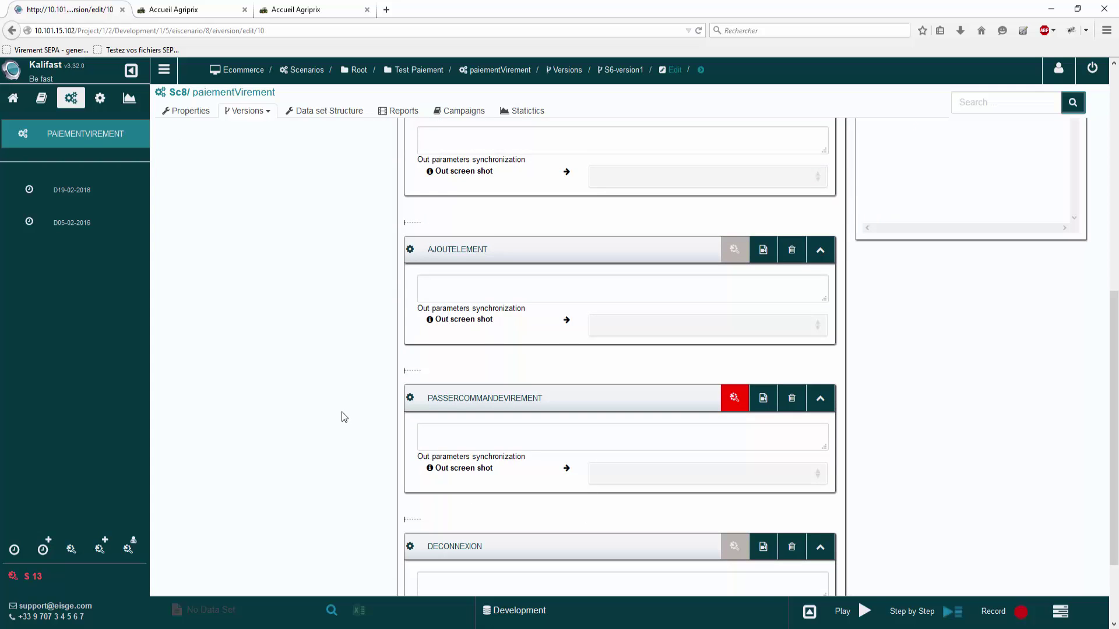
scroll(344, 418, "up", 6)
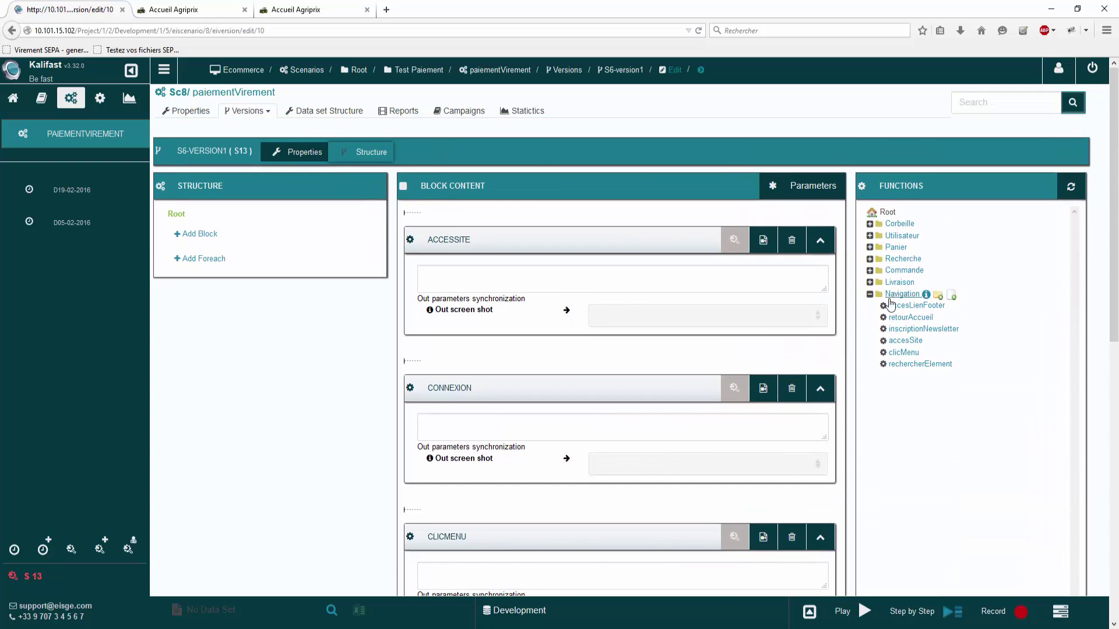
Step: Expand the Commande functions and add a passerCommandeCheque block before PASSERCOMMANDEVIREMENT
left_click(870, 294)
left_click(869, 271)
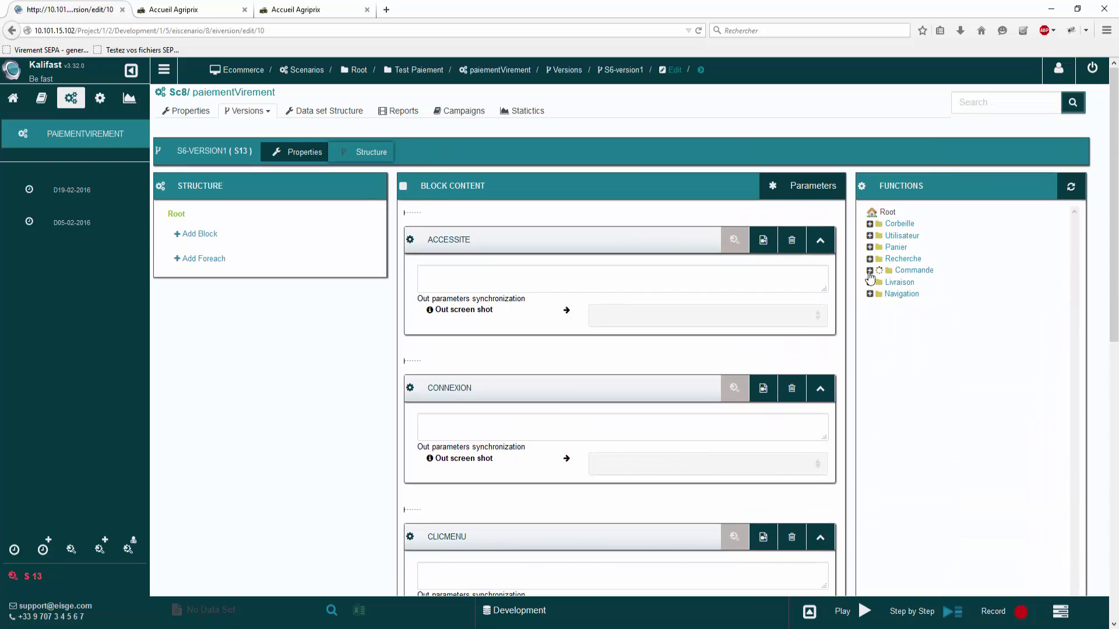
scroll(876, 393, "down", 6)
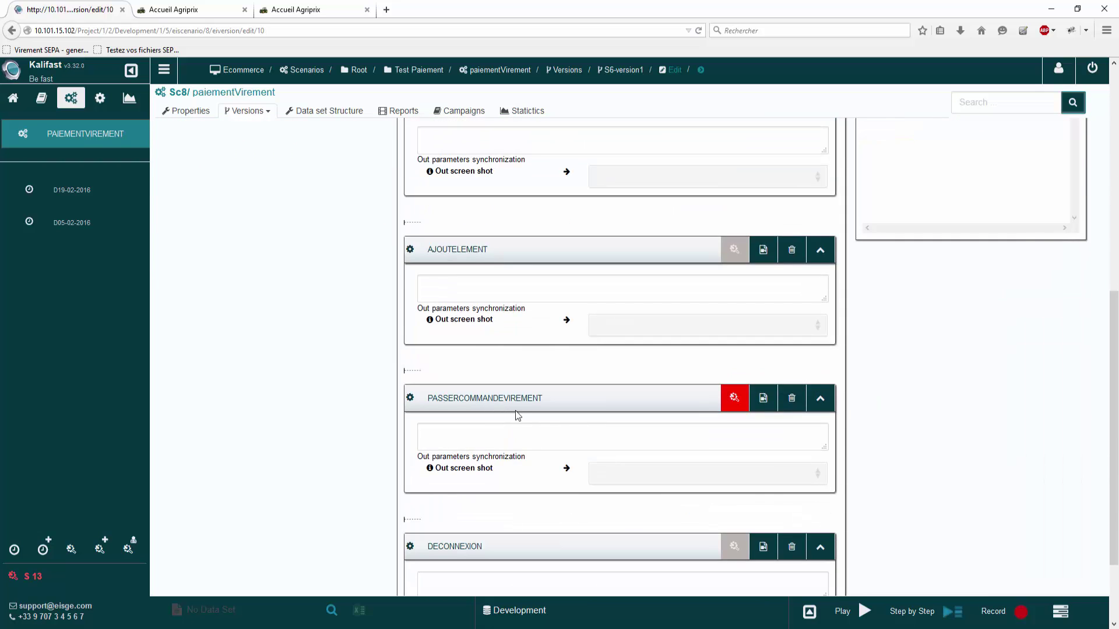
scroll(515, 410, "up", 3)
scroll(565, 477, "down", 1)
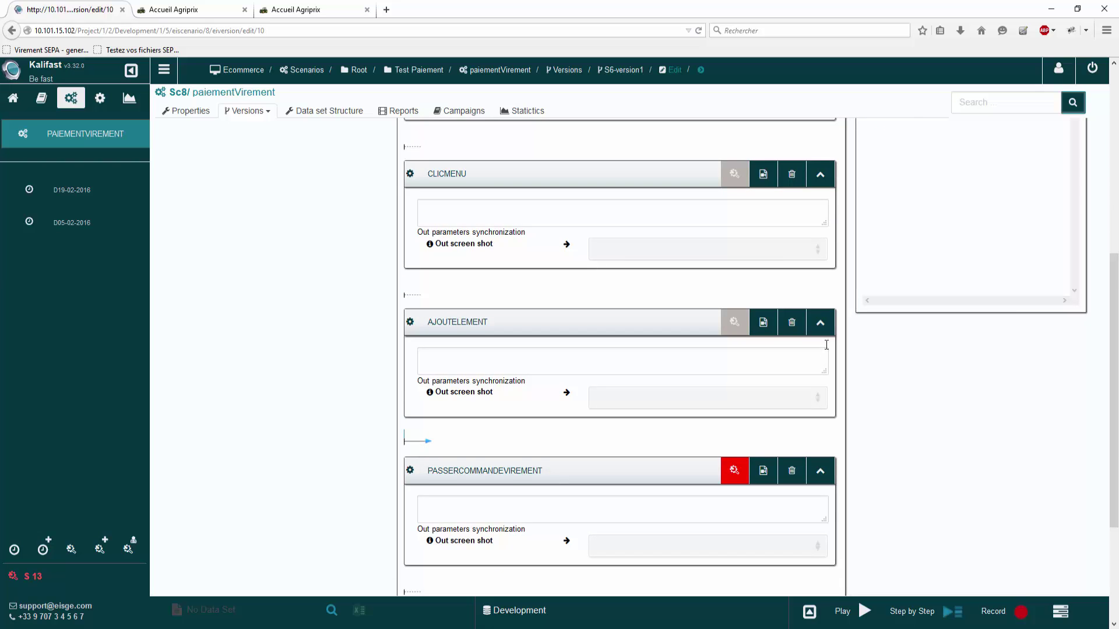
scroll(949, 342, "up", 5)
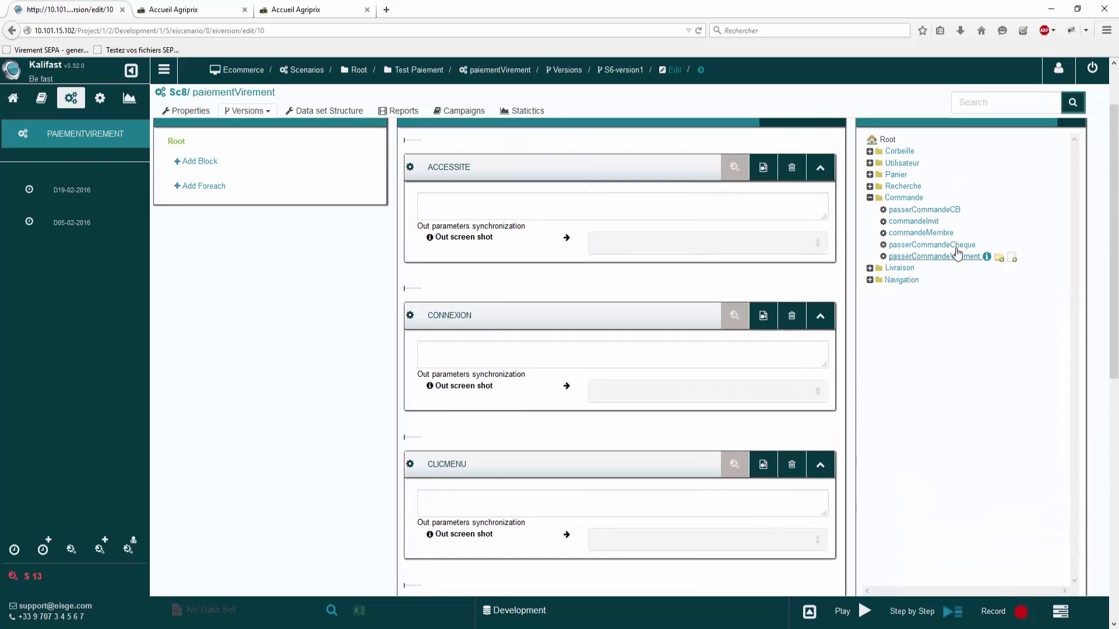
left_click(956, 246)
scroll(661, 513, "down", 5)
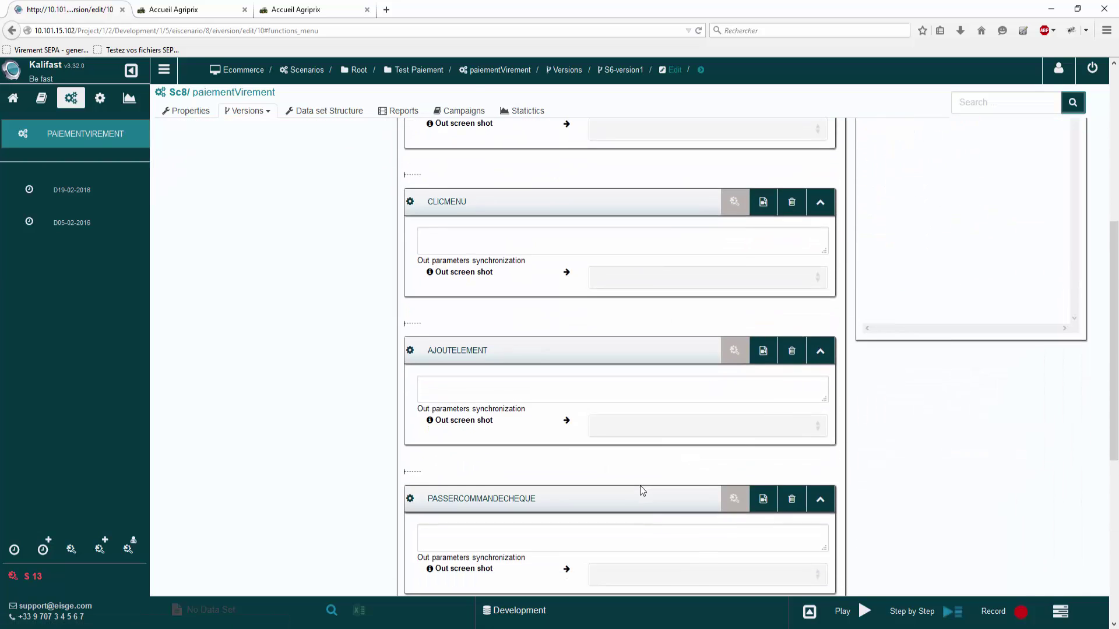
scroll(640, 485, "down", 3)
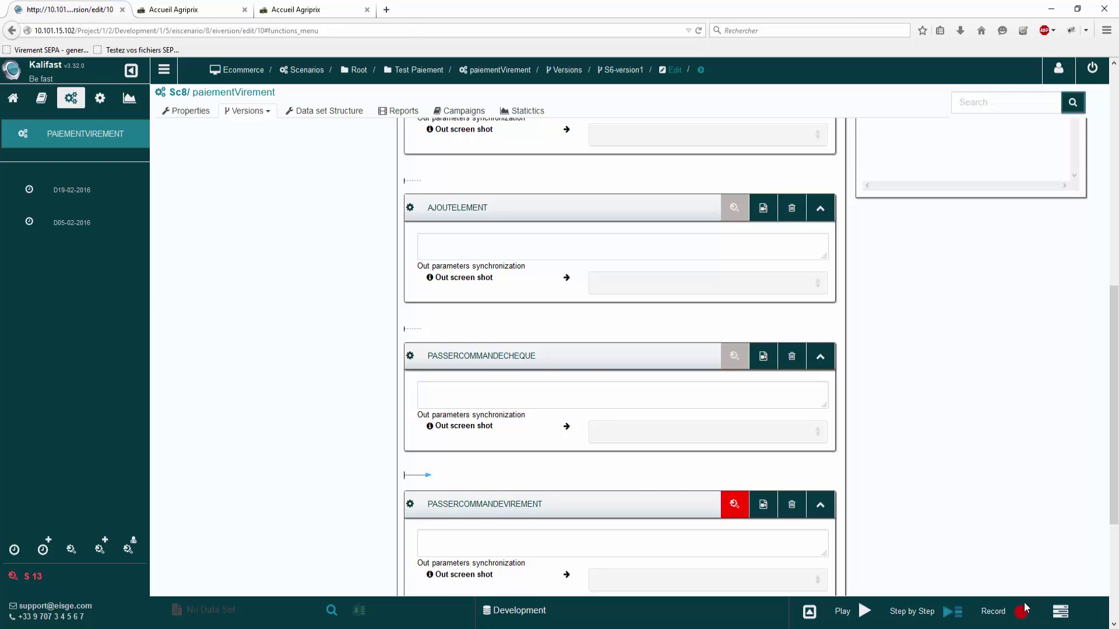
Step: Send the scenario to Selenium IDE and tile it to the left of Firefox
left_click(1024, 606)
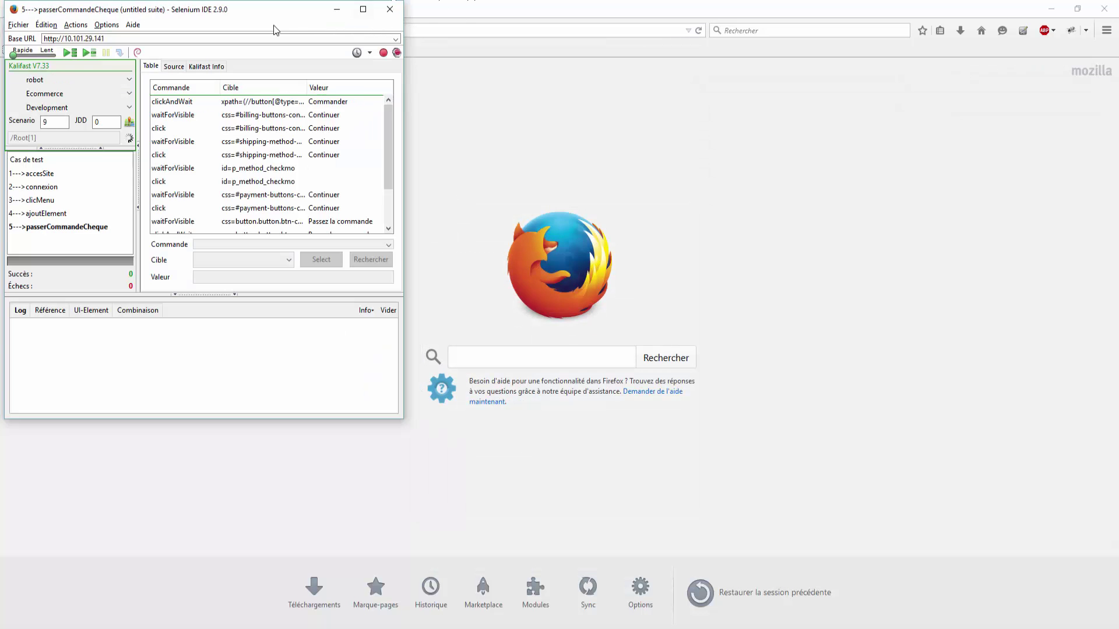
left_click_drag(245, 10, 0, 44)
left_click(676, 171)
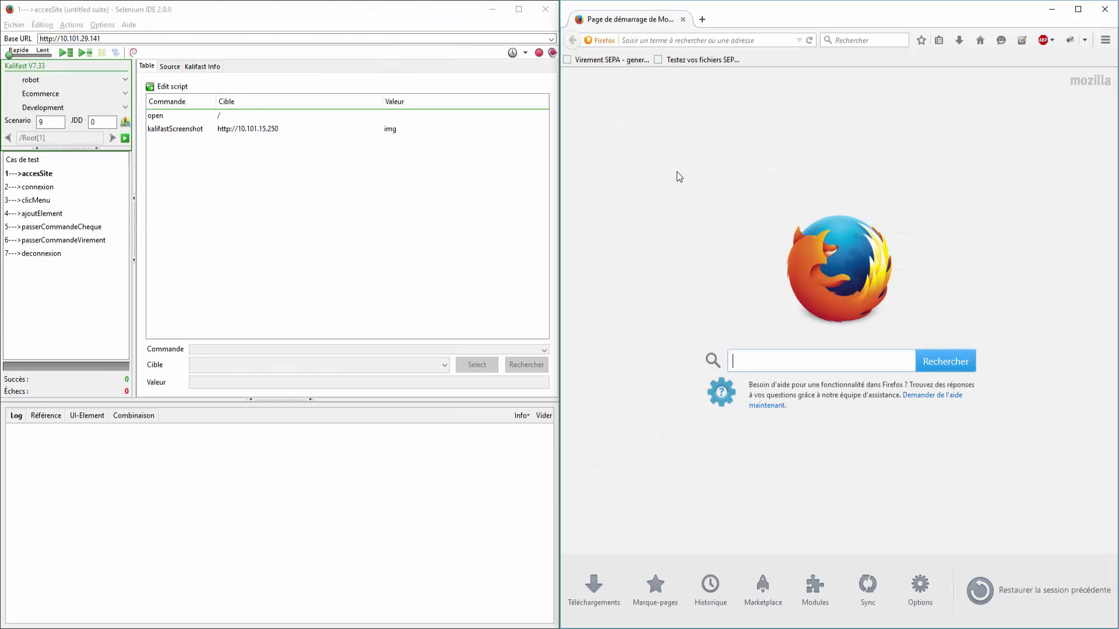
Step: Play the accesSite, connexion and clicMenu test cases in turn
left_click(86, 50)
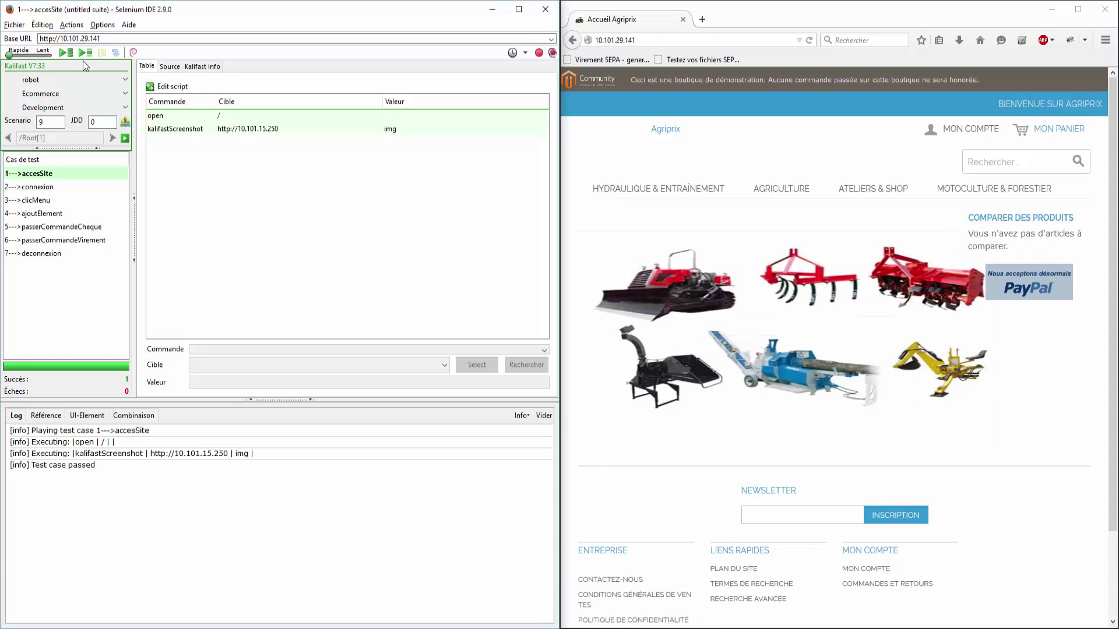
left_click(69, 187)
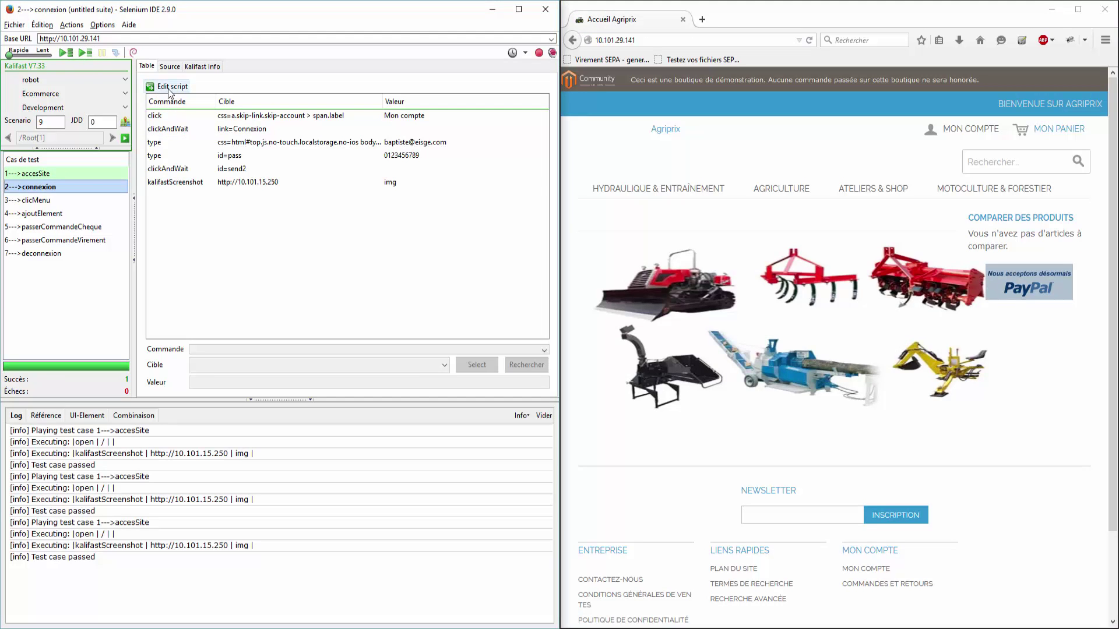
left_click(85, 53)
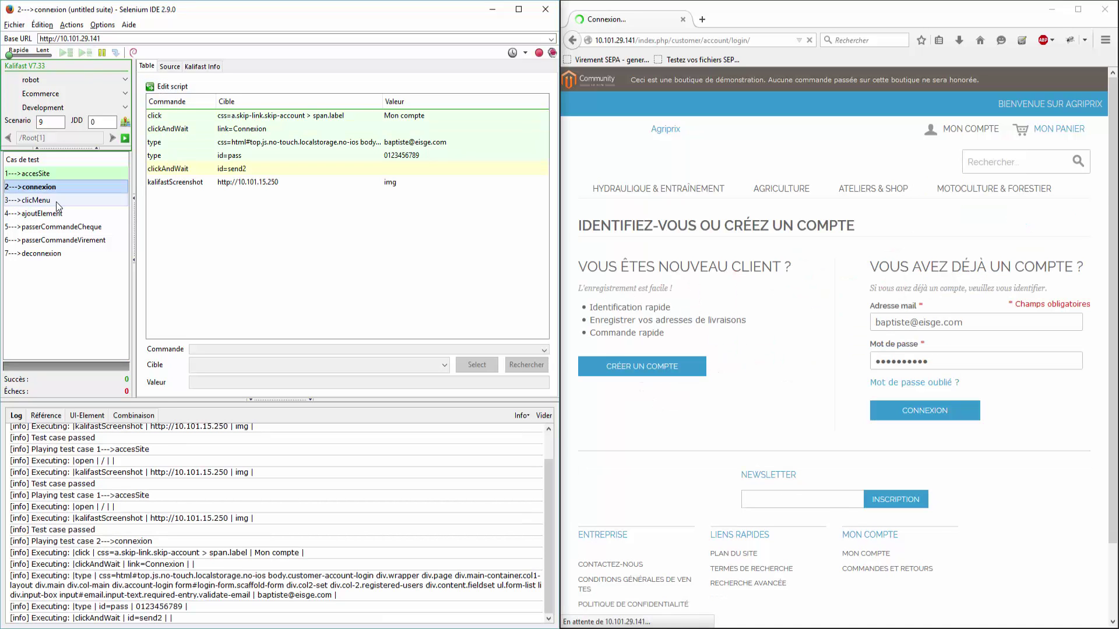
left_click(56, 201)
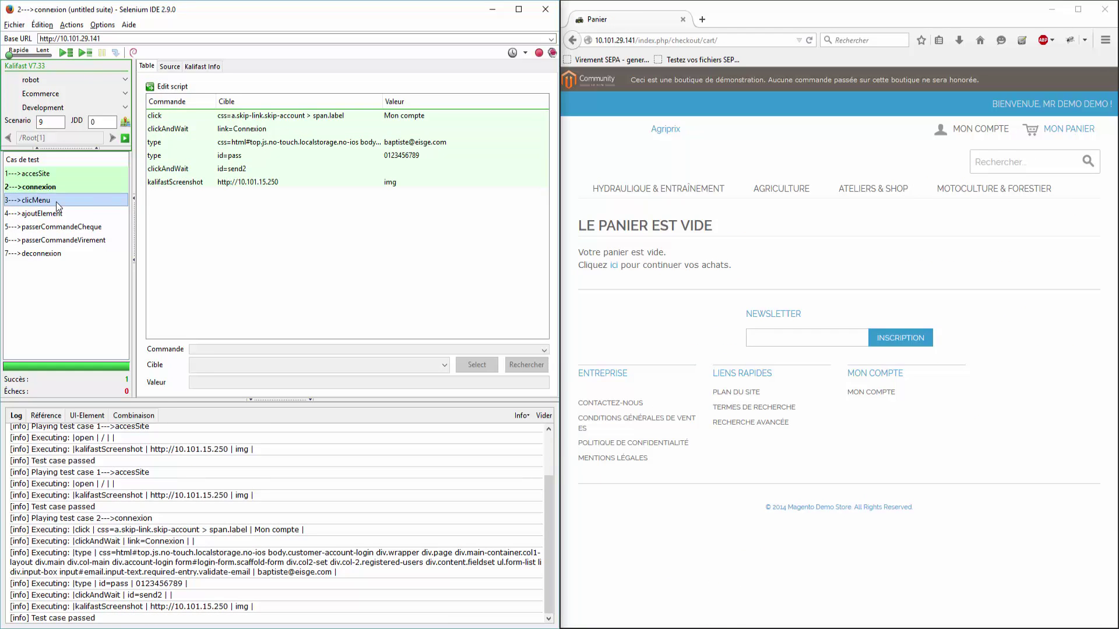
left_click(88, 55)
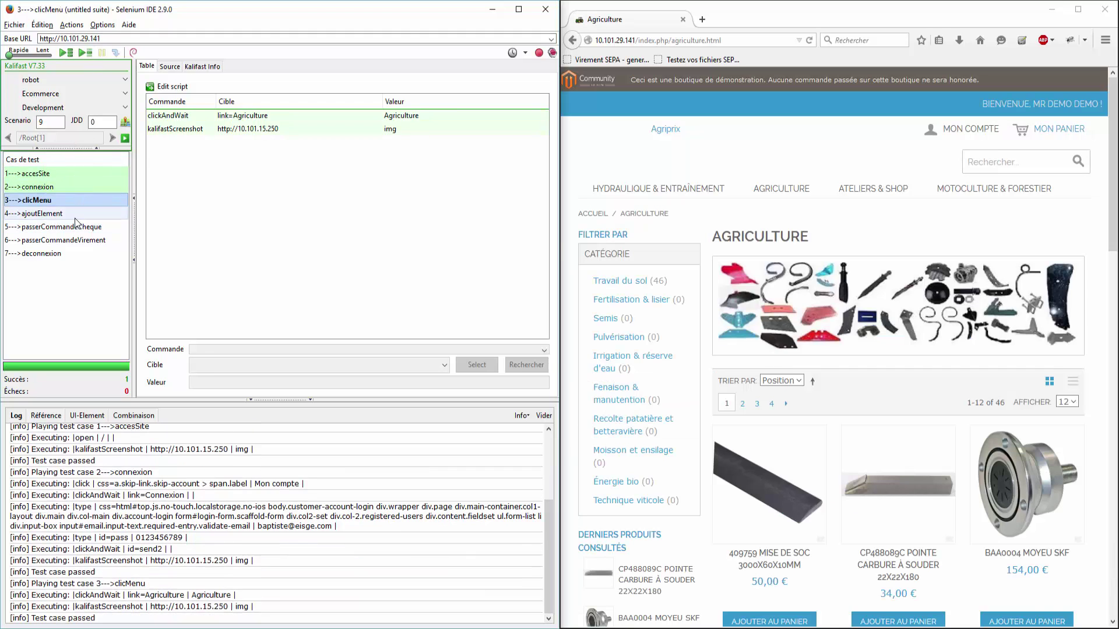
Step: Run ajoutElement so the pointe carbure product is added to the Agriprix cart
left_click(75, 217)
left_click(90, 54)
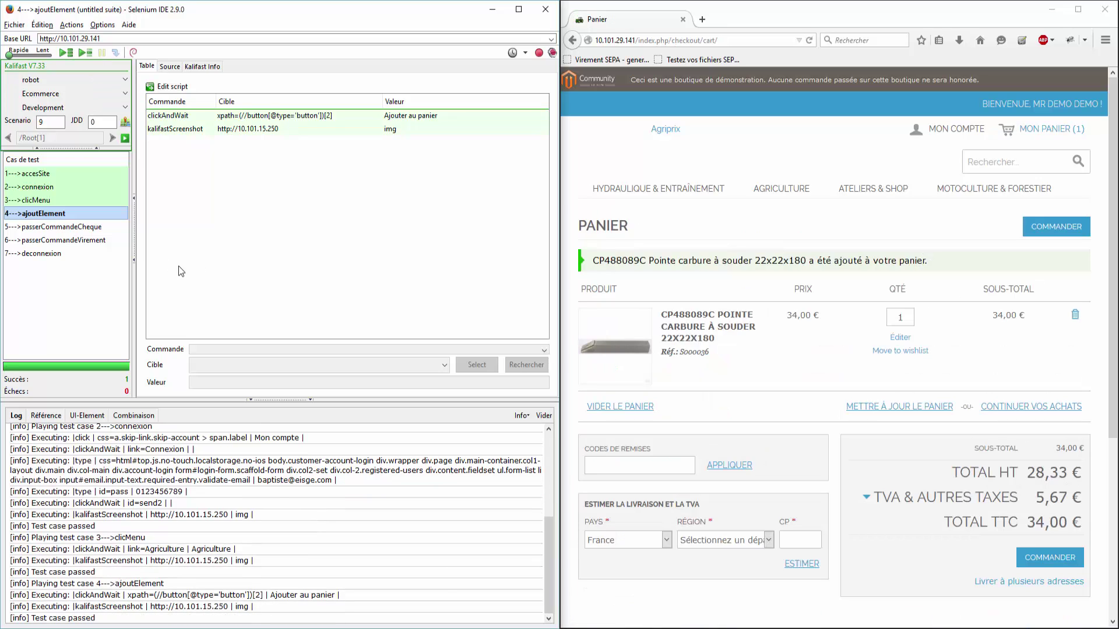
left_click(112, 228)
Step: Copy all passerCommandeCheque commands and paste them into the empty passerCommandeVirement script
left_click(178, 276)
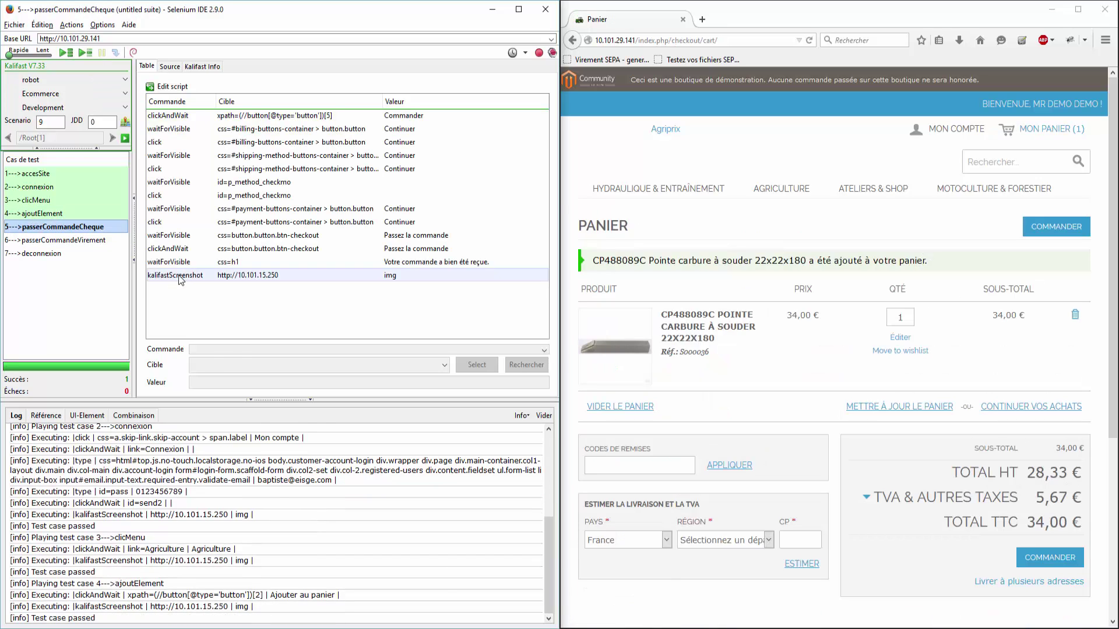
key("ctrl+a")
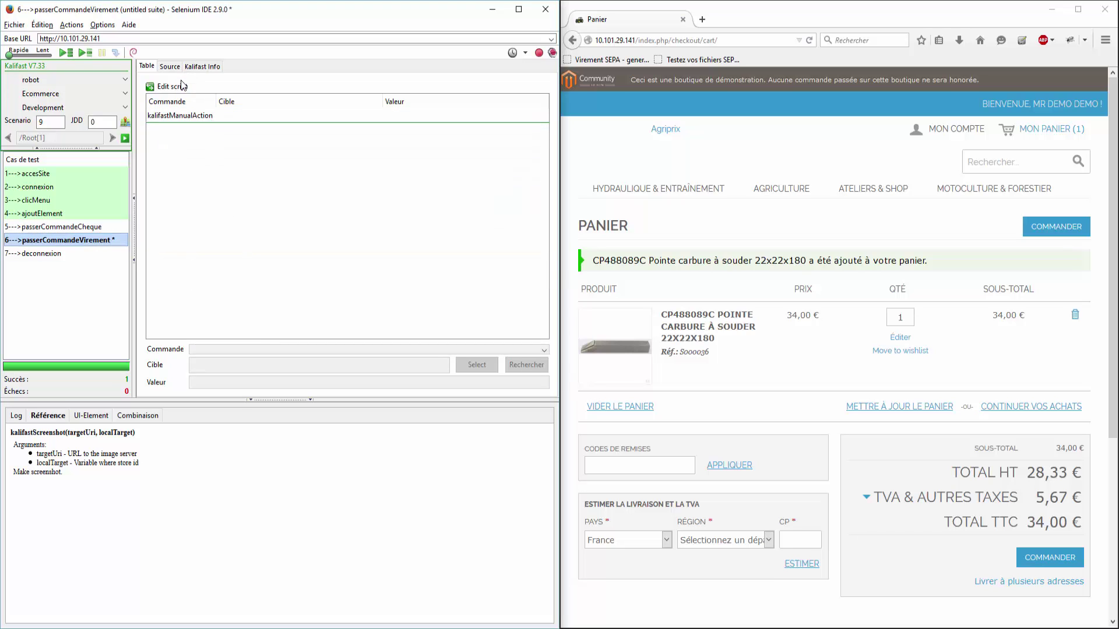
left_click(175, 89)
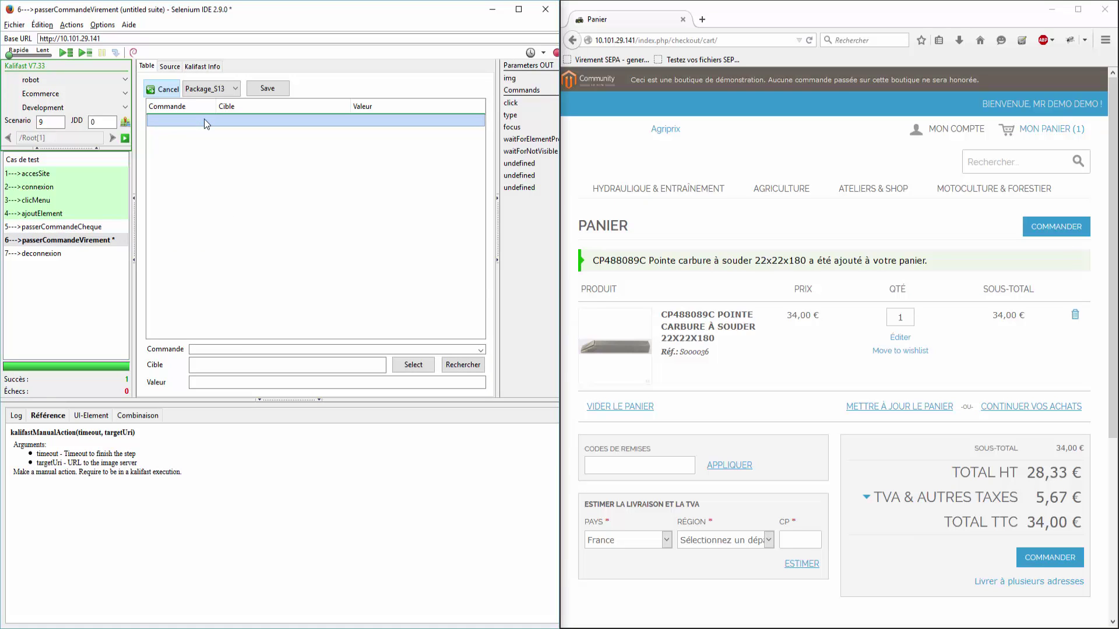
key("ctrl+v")
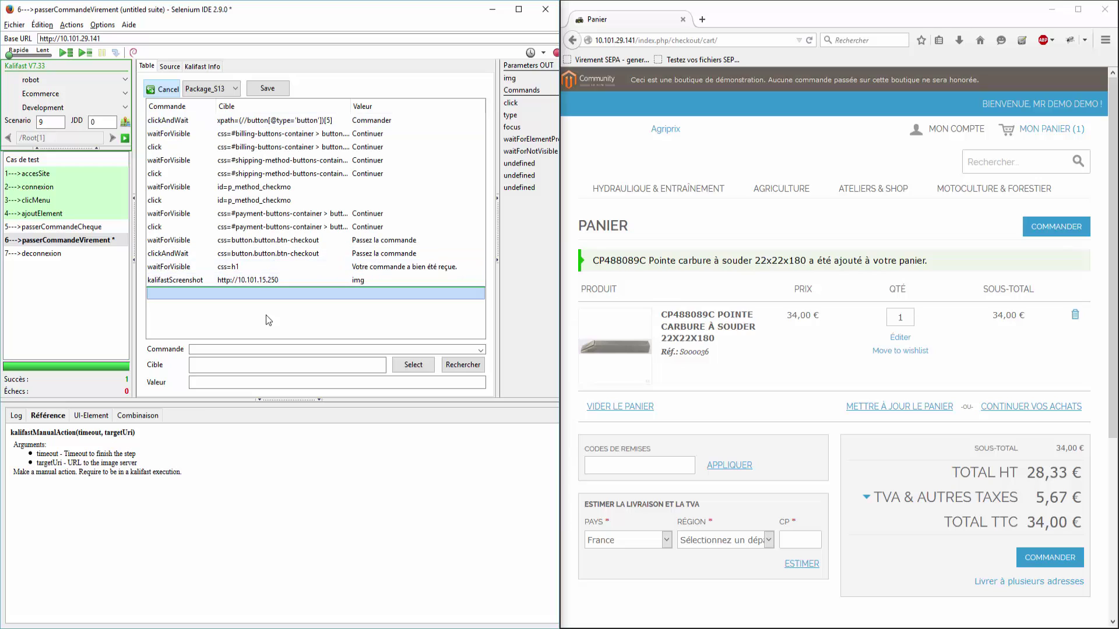
Step: Run the checkout, billing and shipping commands, then select the waitForVisible id=p_method_checkmo row
double_click(303, 124)
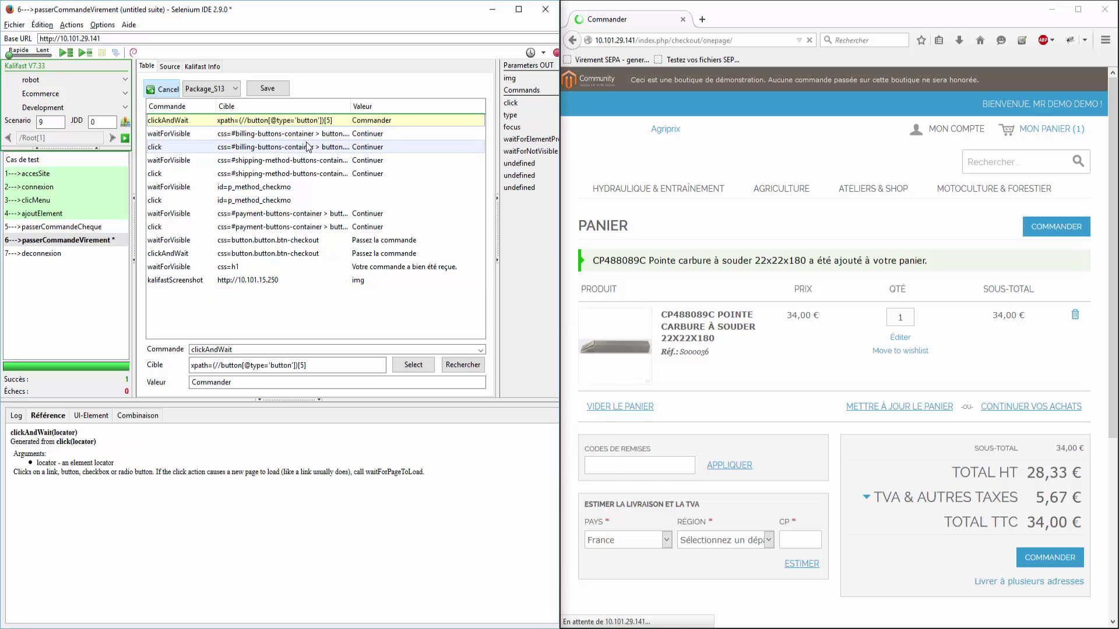
double_click(309, 147)
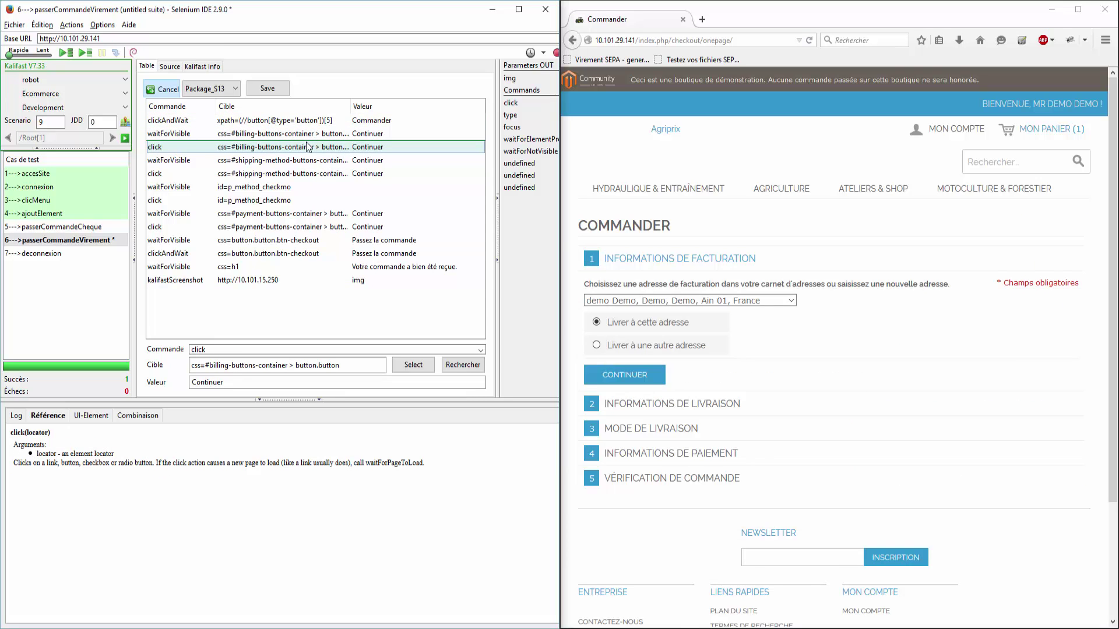
double_click(319, 171)
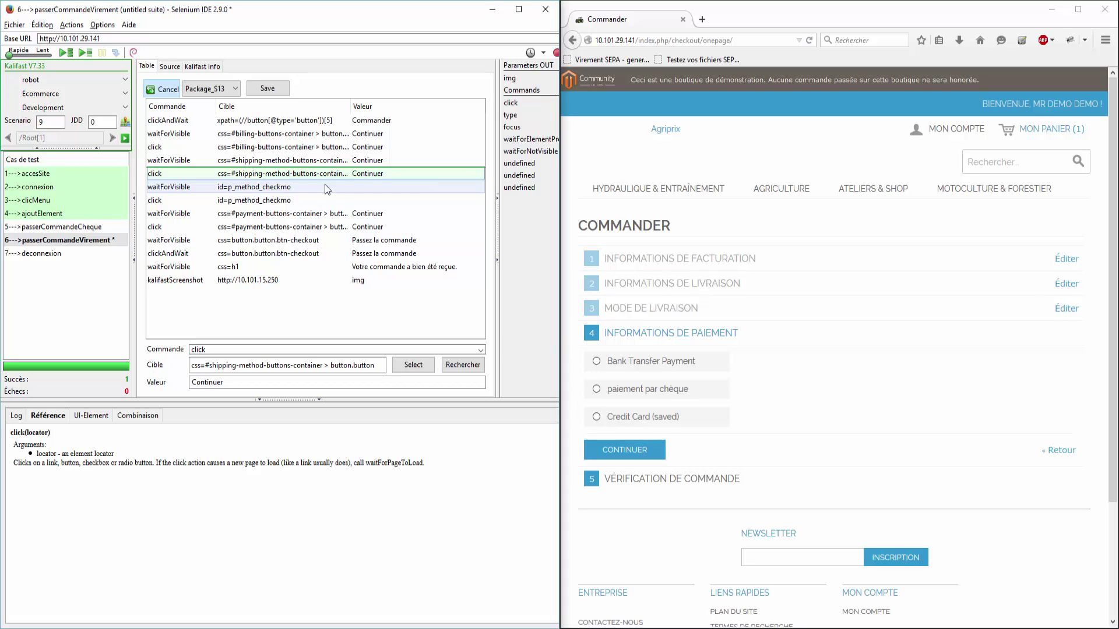
left_click(325, 186)
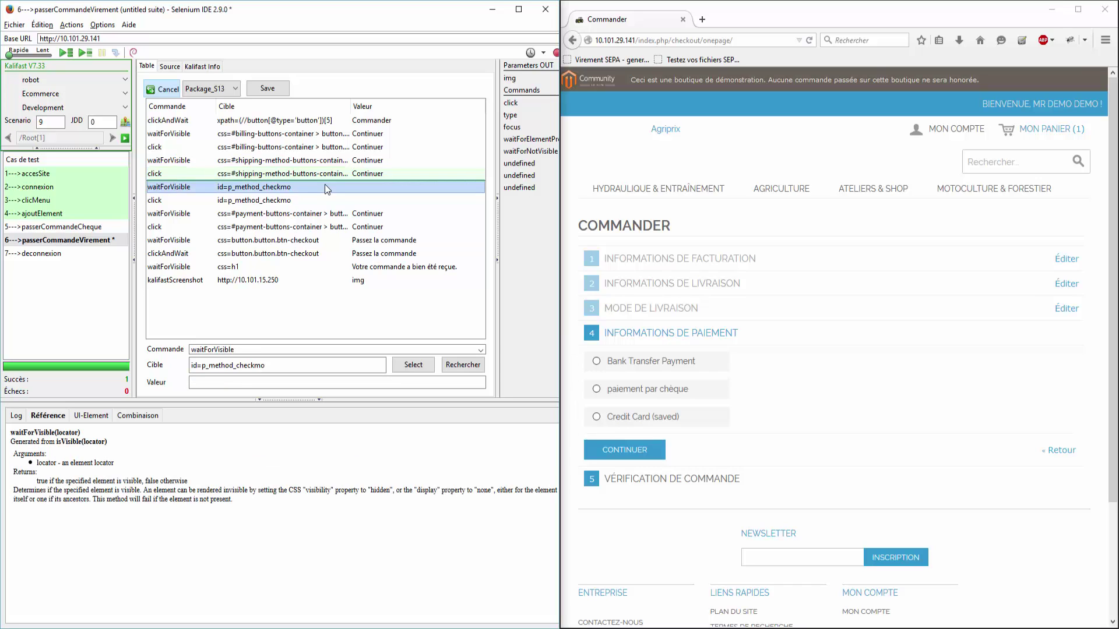
Step: Insert a click on id=p_method_banktransfer, place the wait step above it, and delete the waitForNotVisible step
right_click(597, 360)
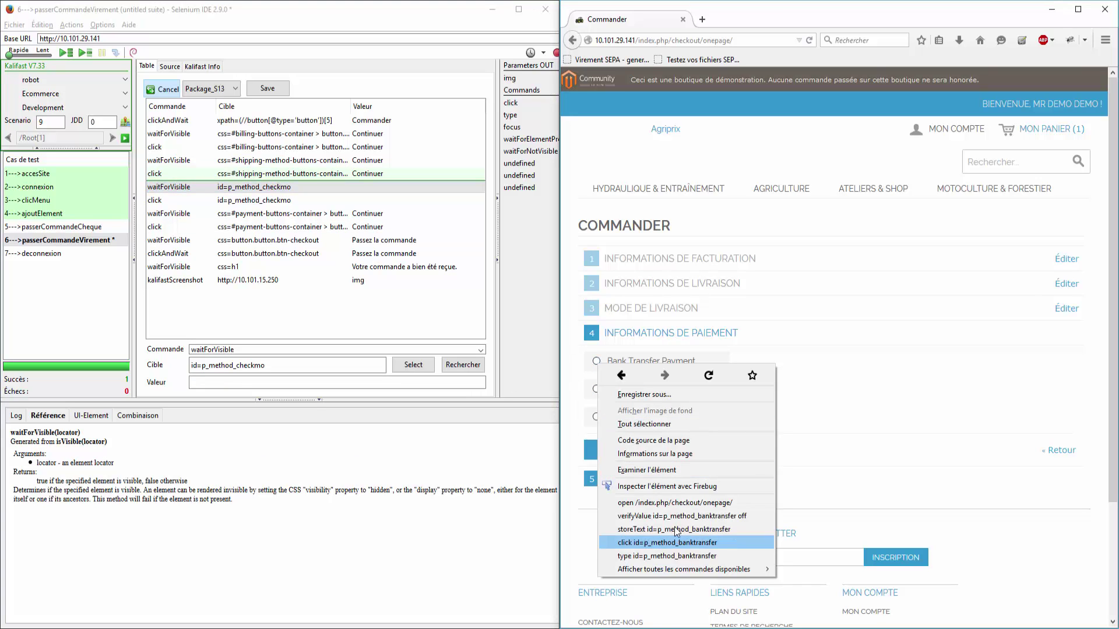
left_click(679, 543)
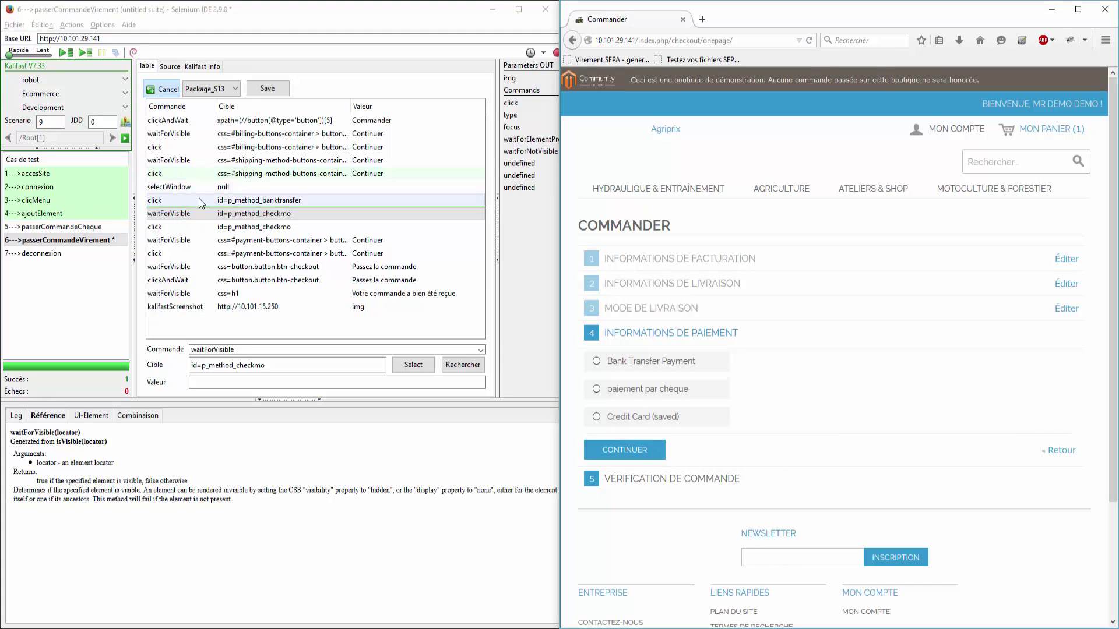
left_click(236, 214)
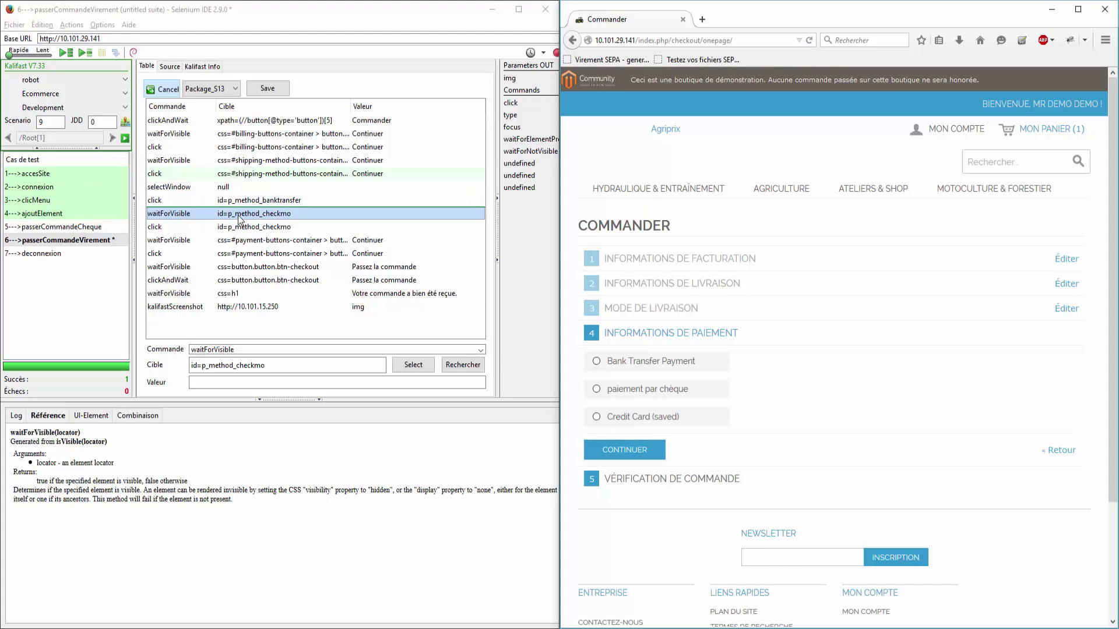
left_click_drag(238, 220, 247, 202)
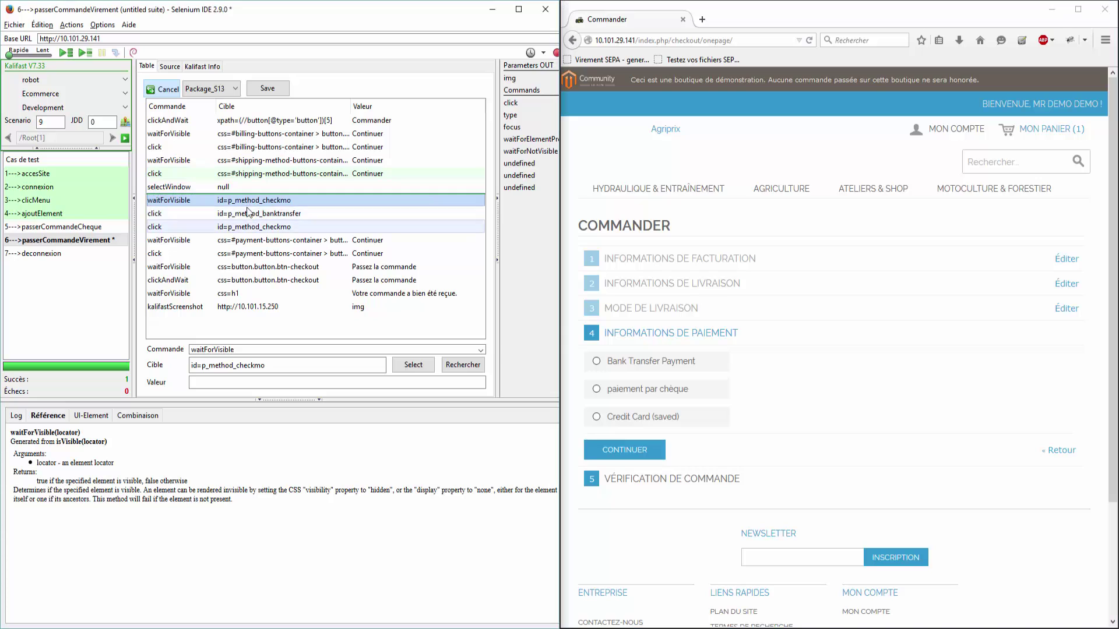
key("ctrl+v")
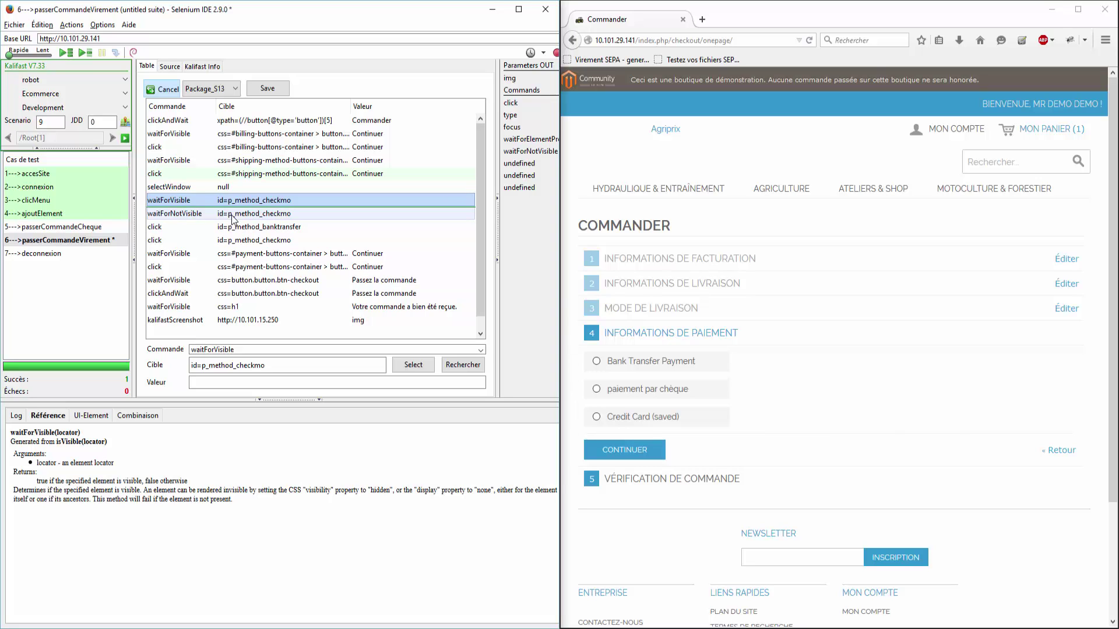
left_click(232, 219)
key("Delete")
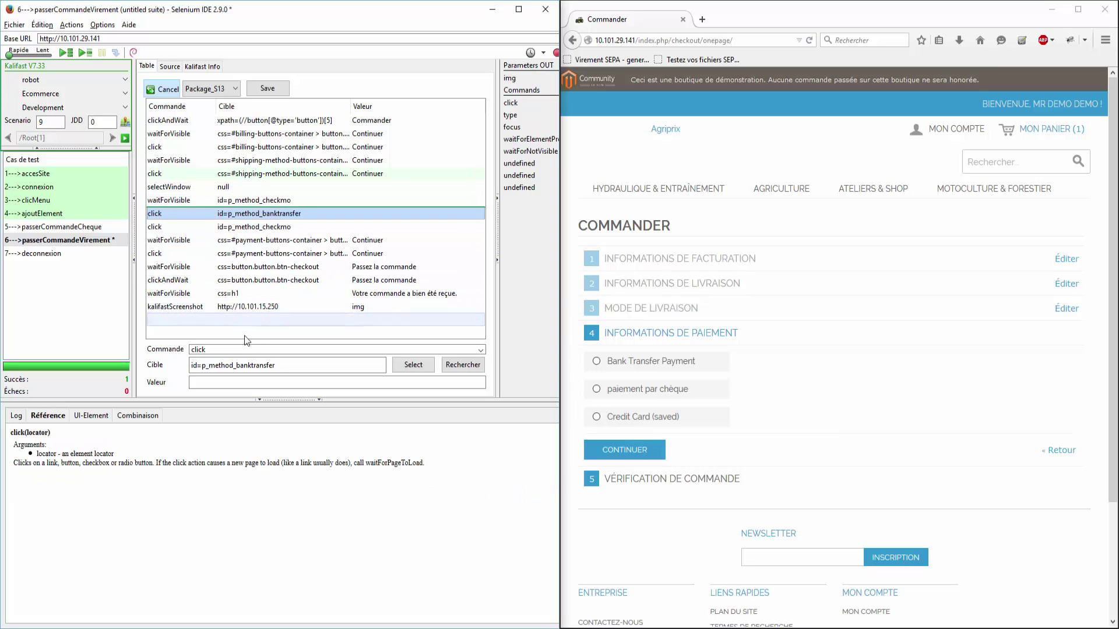
Step: Replace the waitForVisible target with the id=p_method_banktransfer locator
left_click(285, 366)
triple_click(285, 366)
key("ctrl+c")
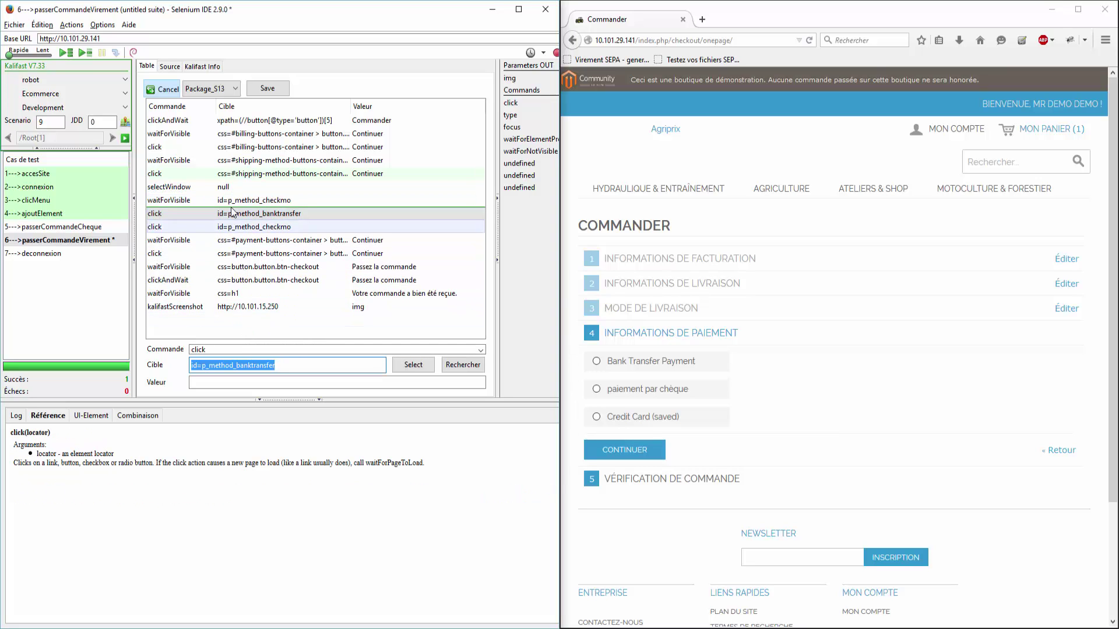
left_click(236, 201)
triple_click(283, 366)
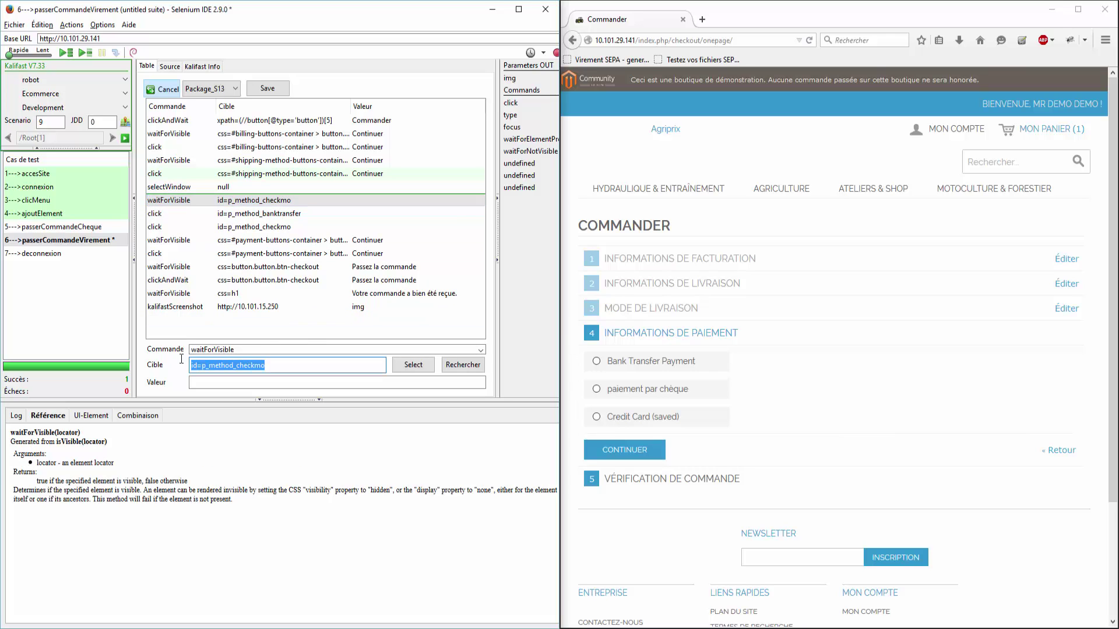
key("ctrl+v")
Step: Delete the selectWindow and checkmo click rows, then run the Bank Transfer click
left_click(292, 188)
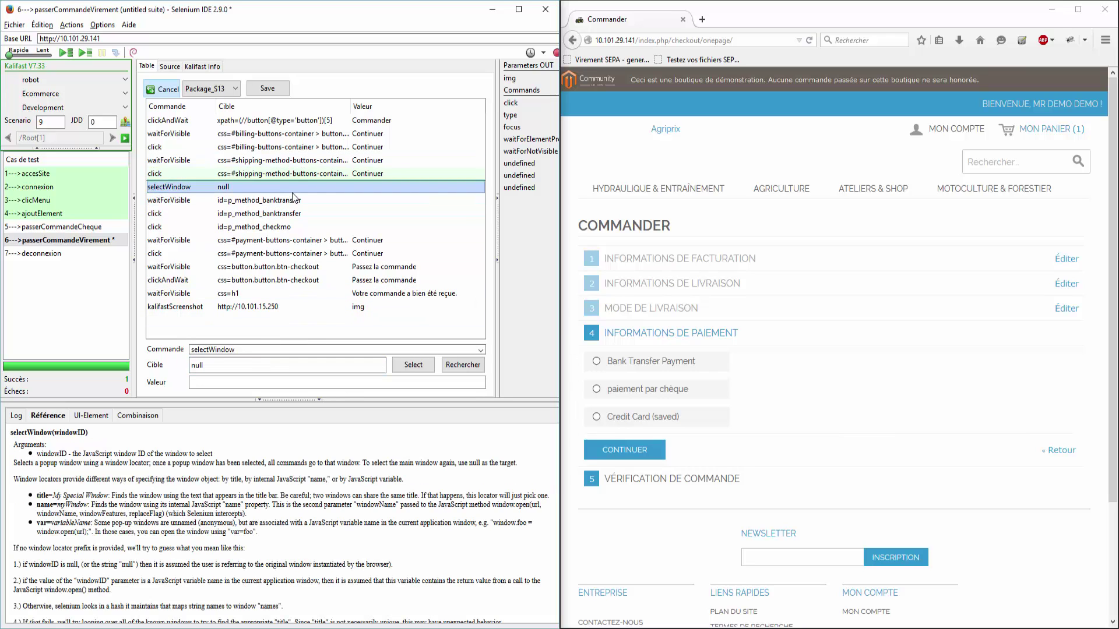
key("Delete")
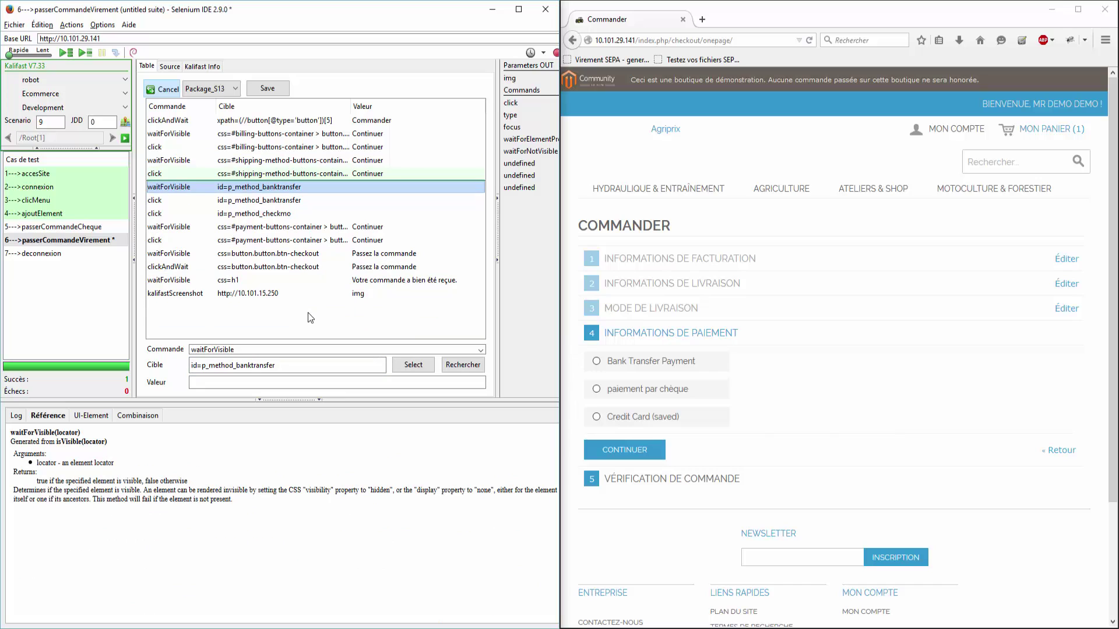
left_click(289, 214)
key("Delete")
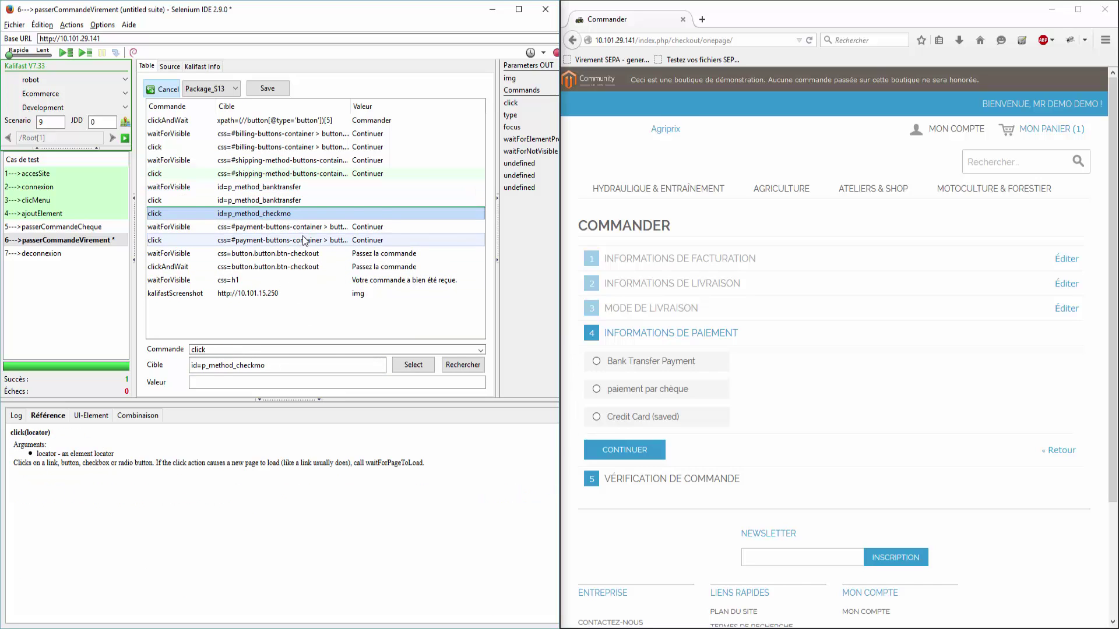
double_click(312, 200)
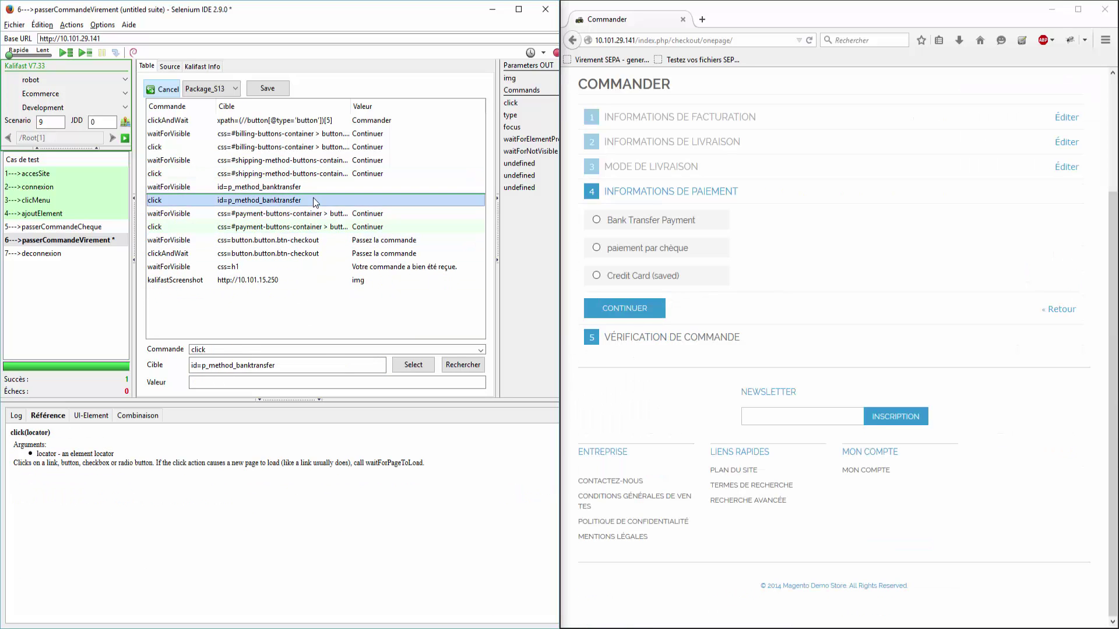
Step: Run the payment and place-order steps, move kalifastScreenshot below the banktransfer click, and save
double_click(336, 231)
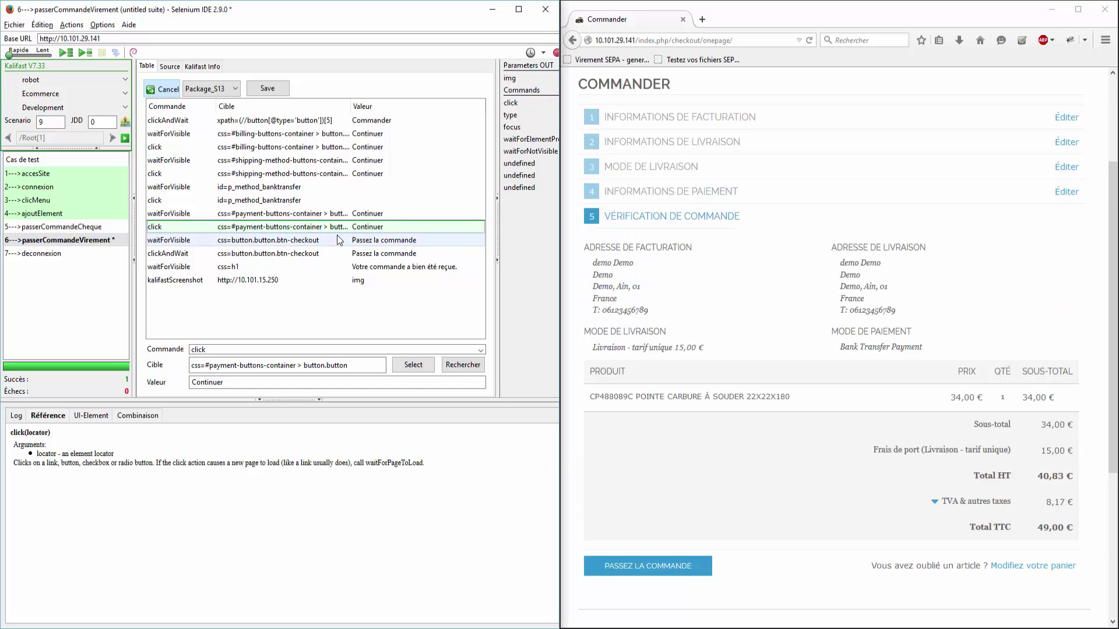
double_click(344, 255)
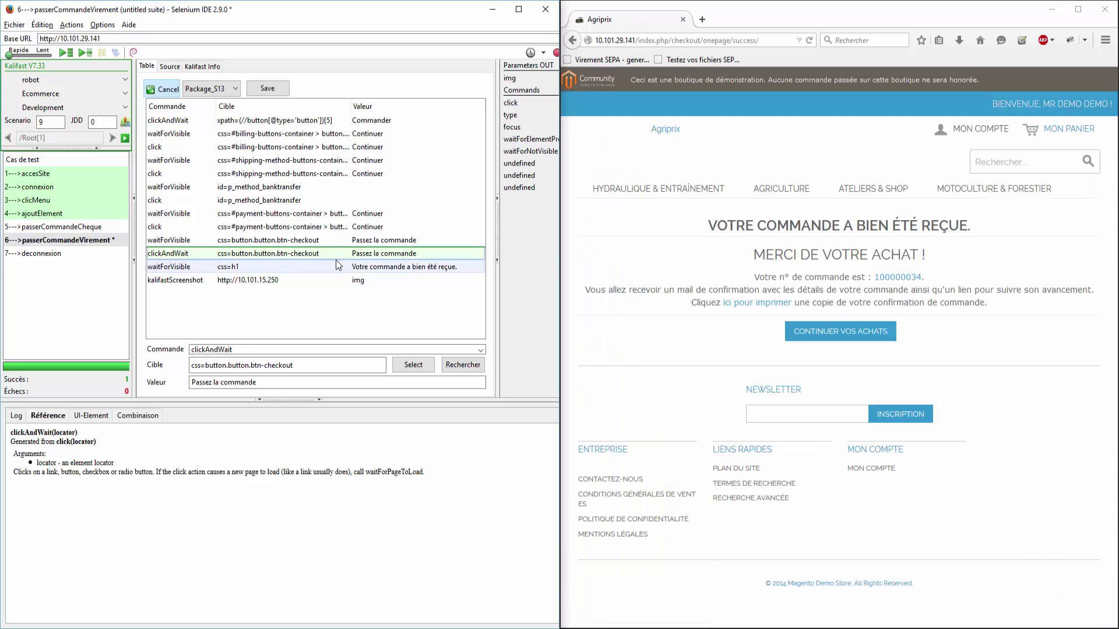
left_click_drag(323, 280, 316, 210)
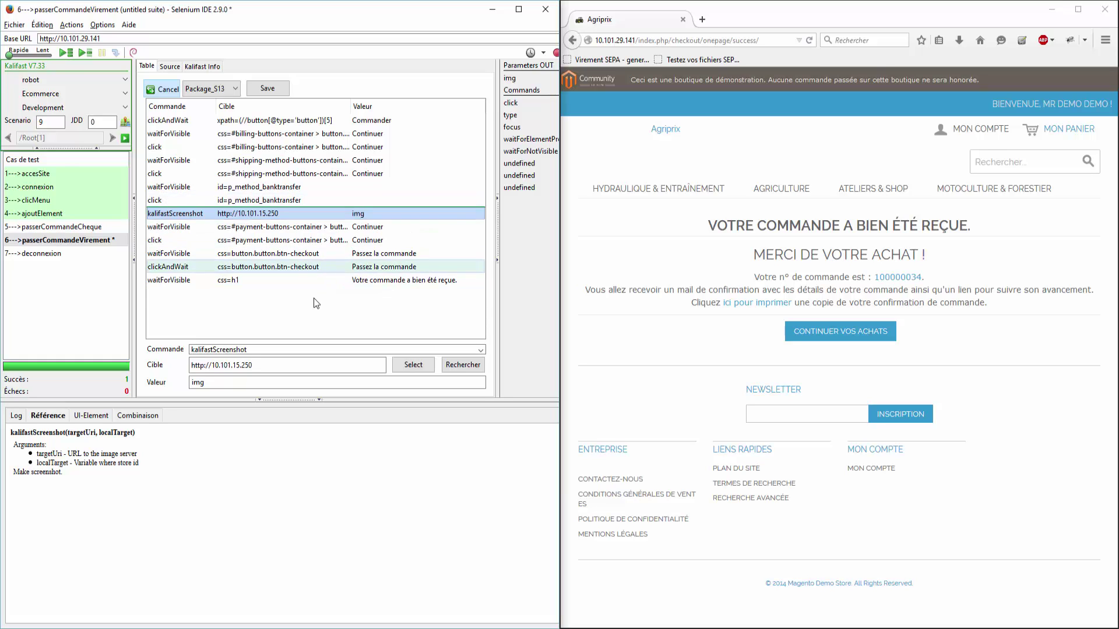
left_click(272, 88)
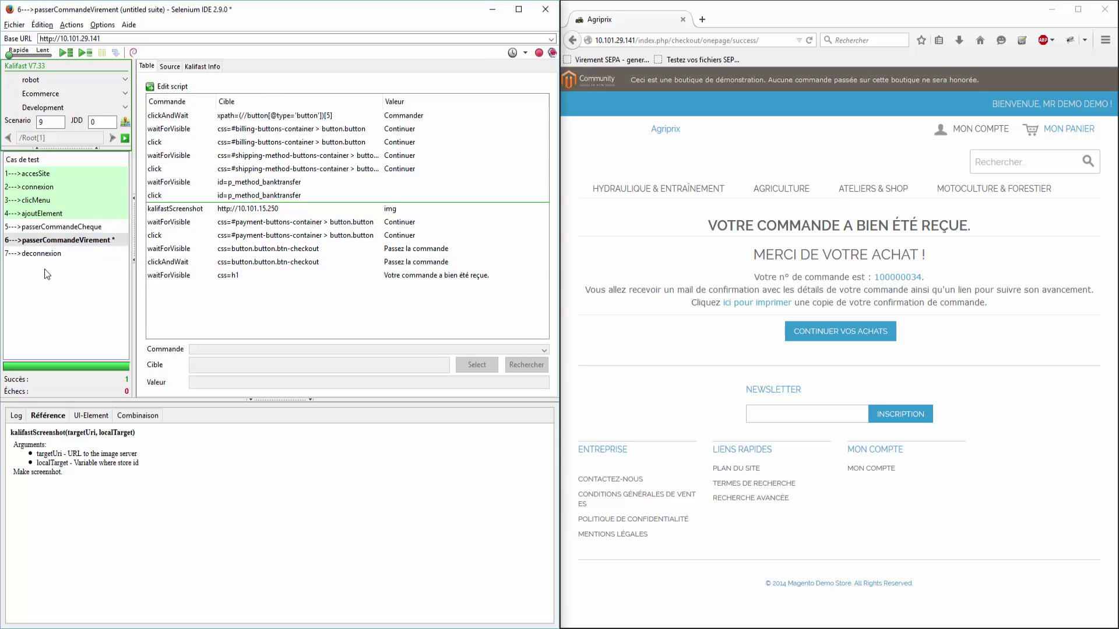
Step: Run deconnexion, close Selenium IDE without saving the suite, and close the Agriprix browser
left_click(51, 253)
left_click(85, 52)
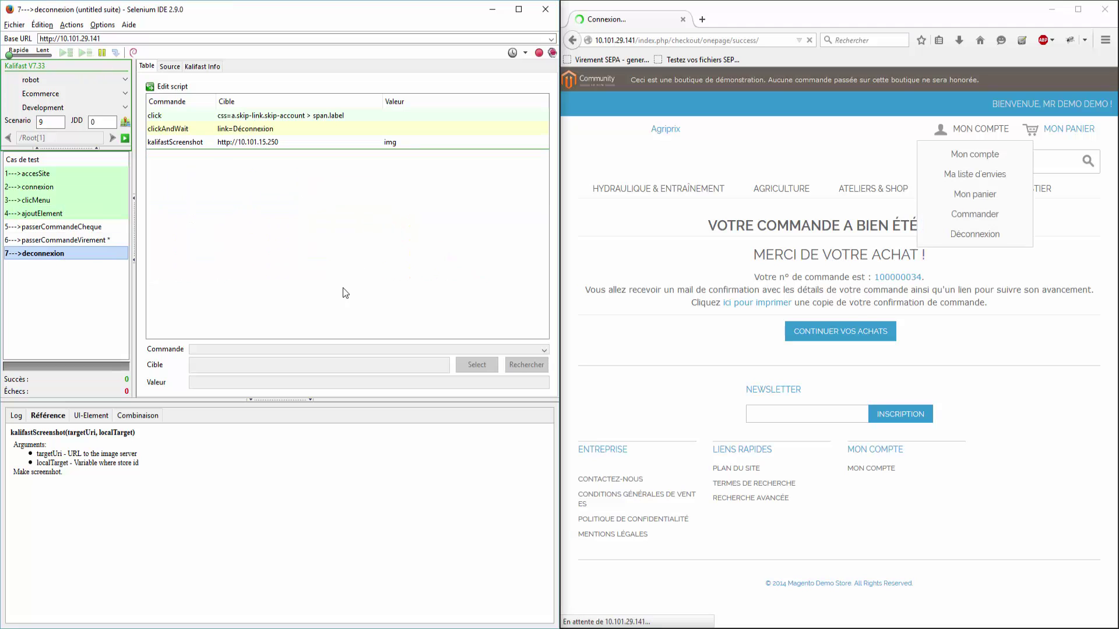
left_click(546, 7)
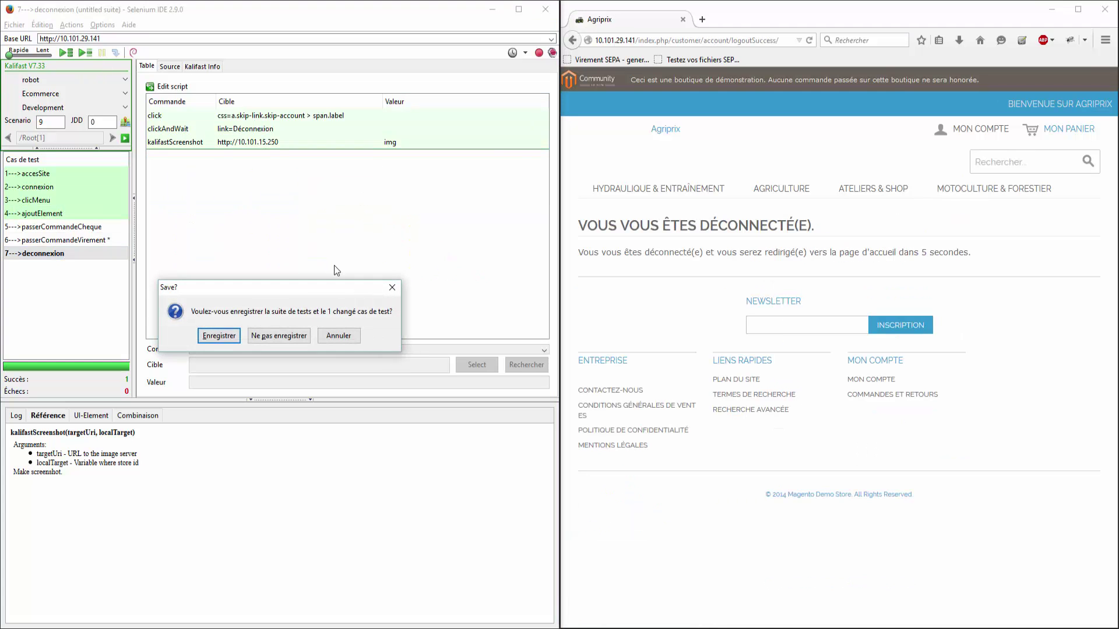
left_click(286, 335)
left_click(1104, 9)
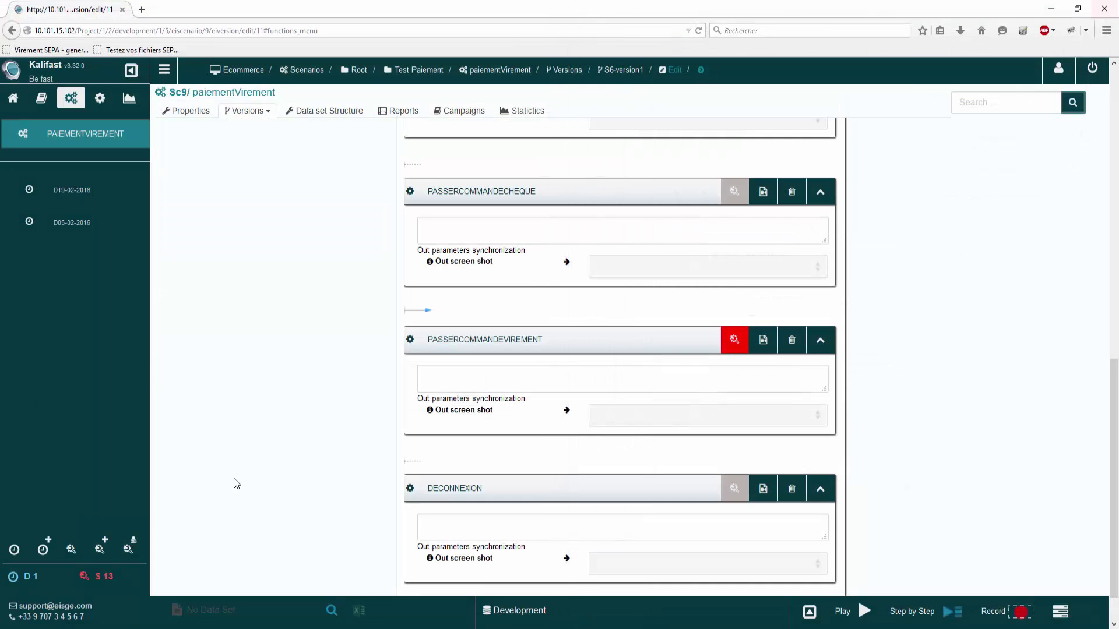
Step: Delete the PASSERCOMMANDECHEQUE block and play the paiementVirement scenario
left_click(793, 193)
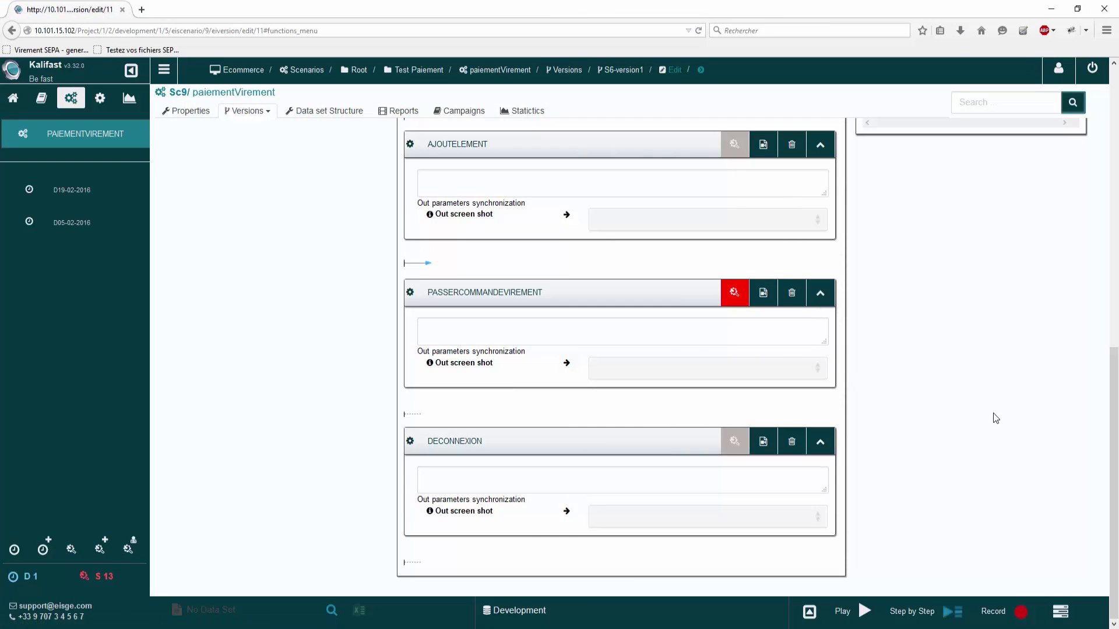
left_click(855, 611)
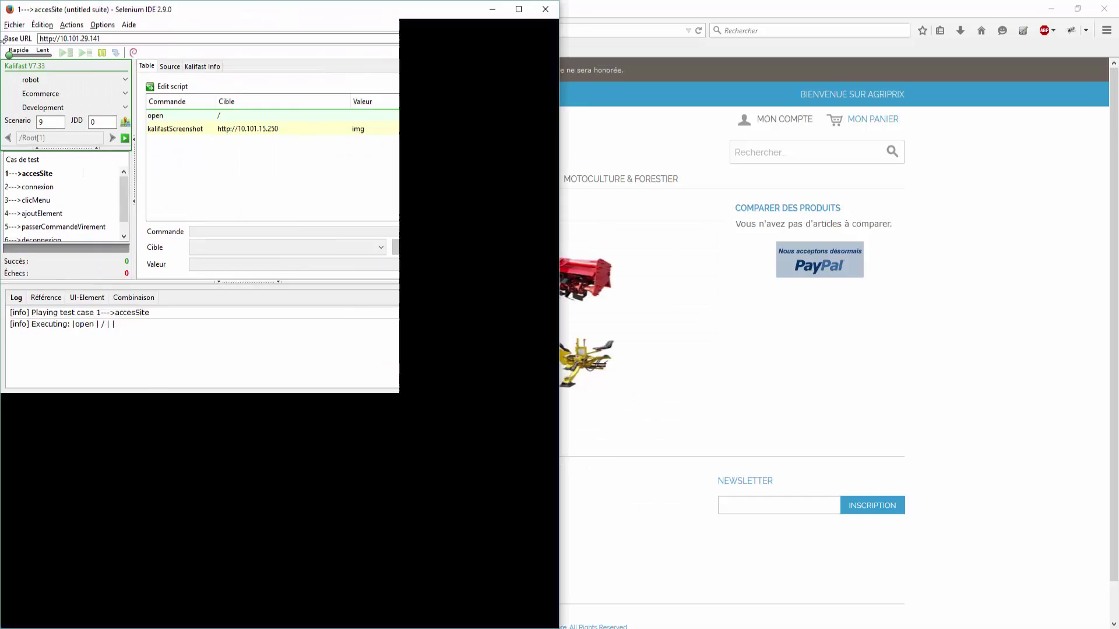
Step: Place Firefox beside Selenium IDE and let all six test cases run to a pass
left_click(699, 174)
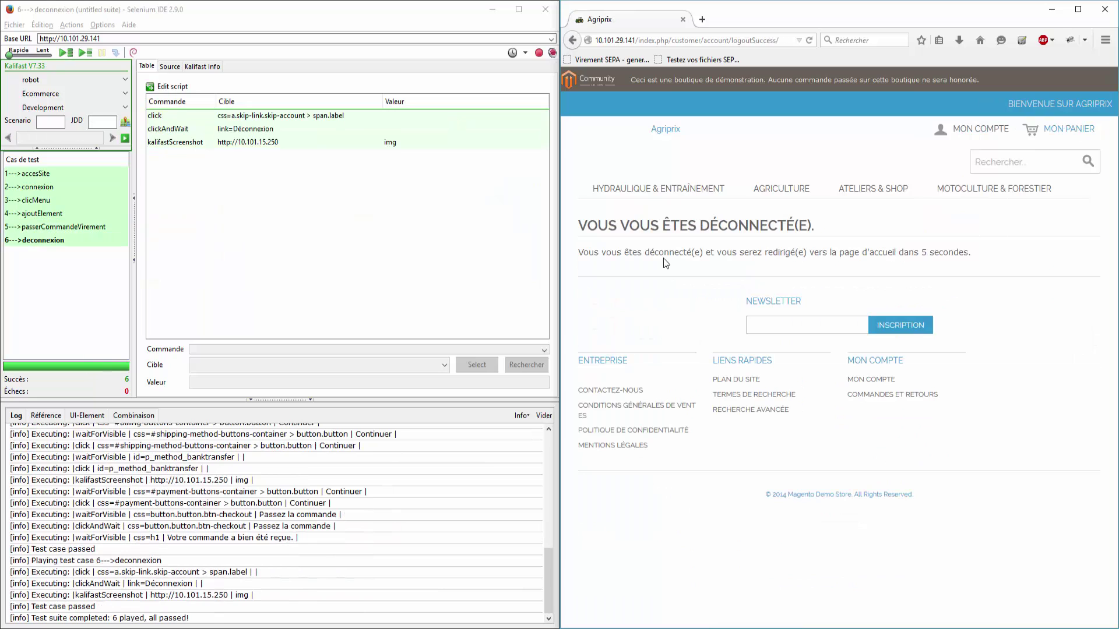
Step: Close Selenium IDE and the Agriprix window, then open execution 177's report from Reports
left_click(546, 8)
left_click(269, 336)
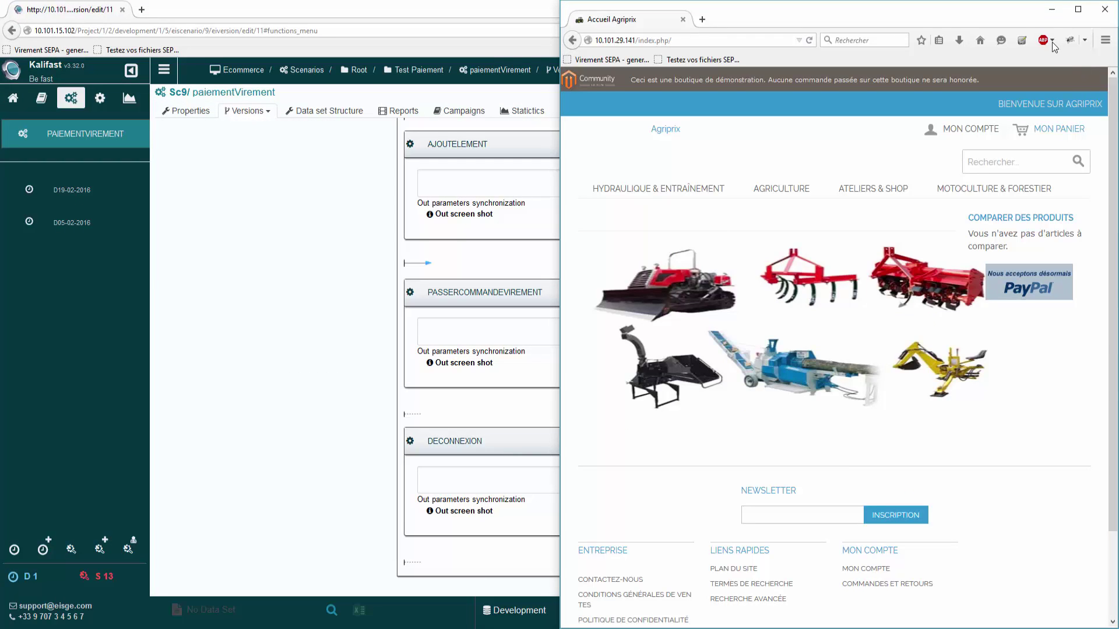
left_click(1105, 8)
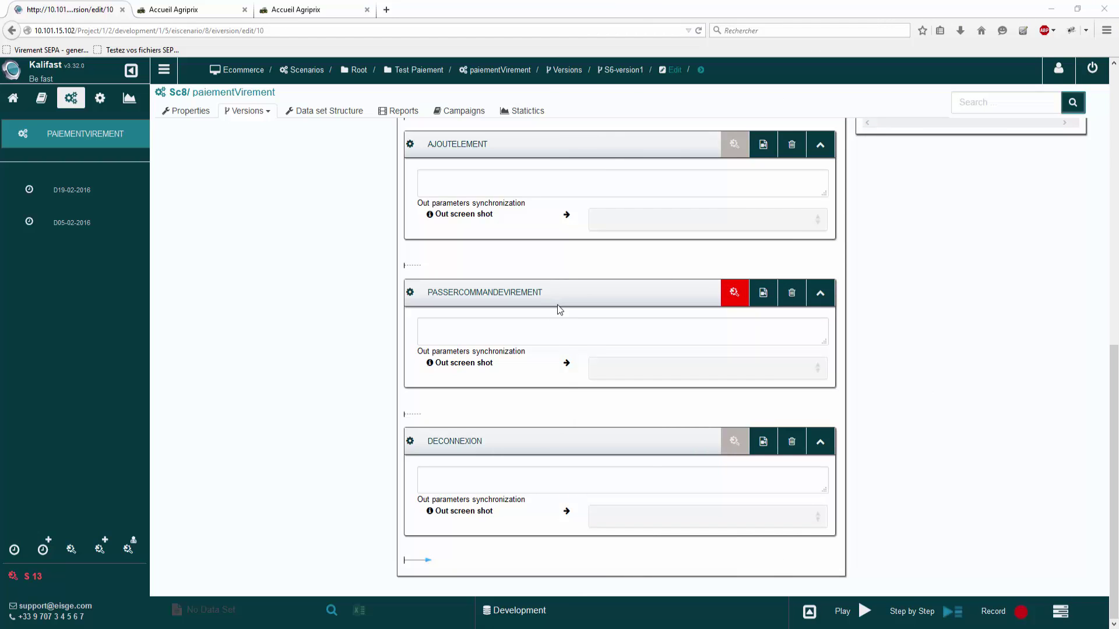
left_click(410, 113)
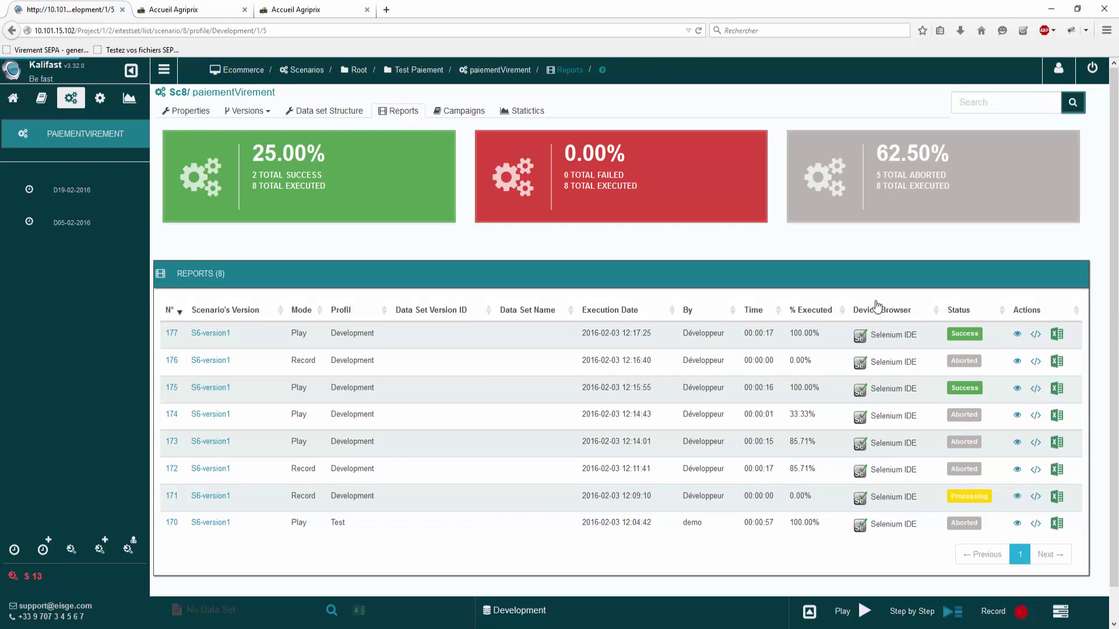
left_click(1017, 335)
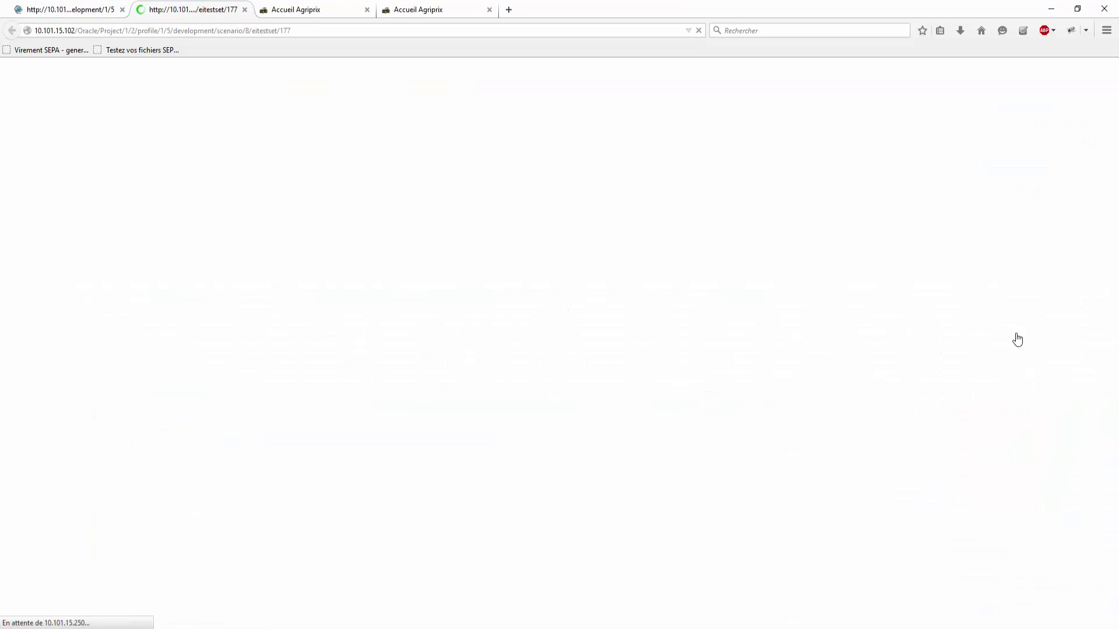
Step: Browse execution 177's step screenshots from clicMenu through payment to the final logged-out view
scroll(526, 247, "down", 4)
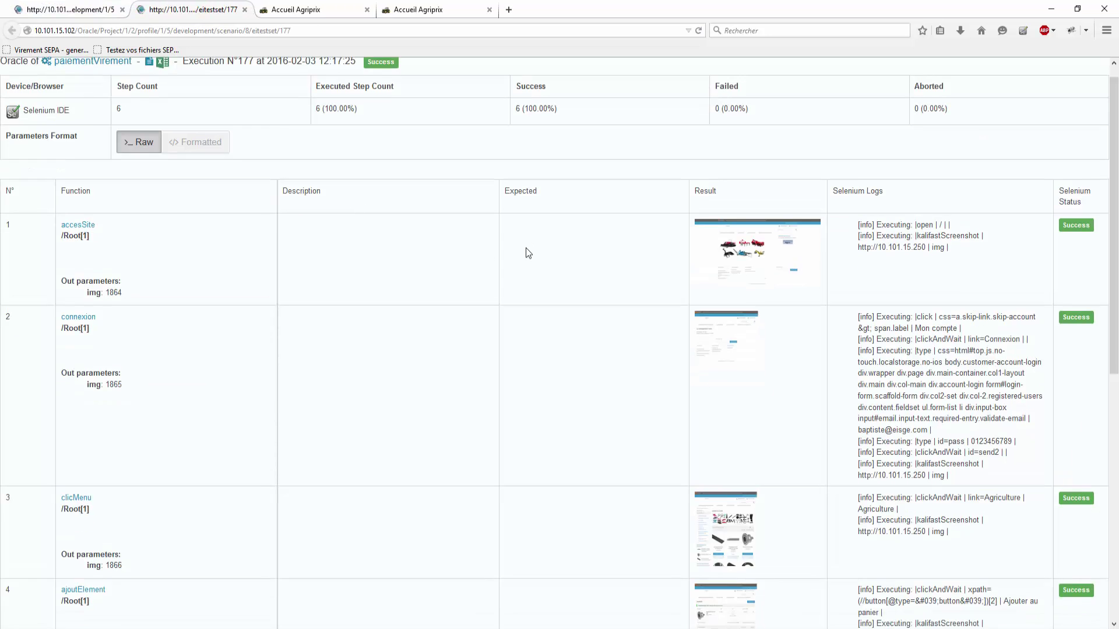
scroll(526, 254, "down", 1)
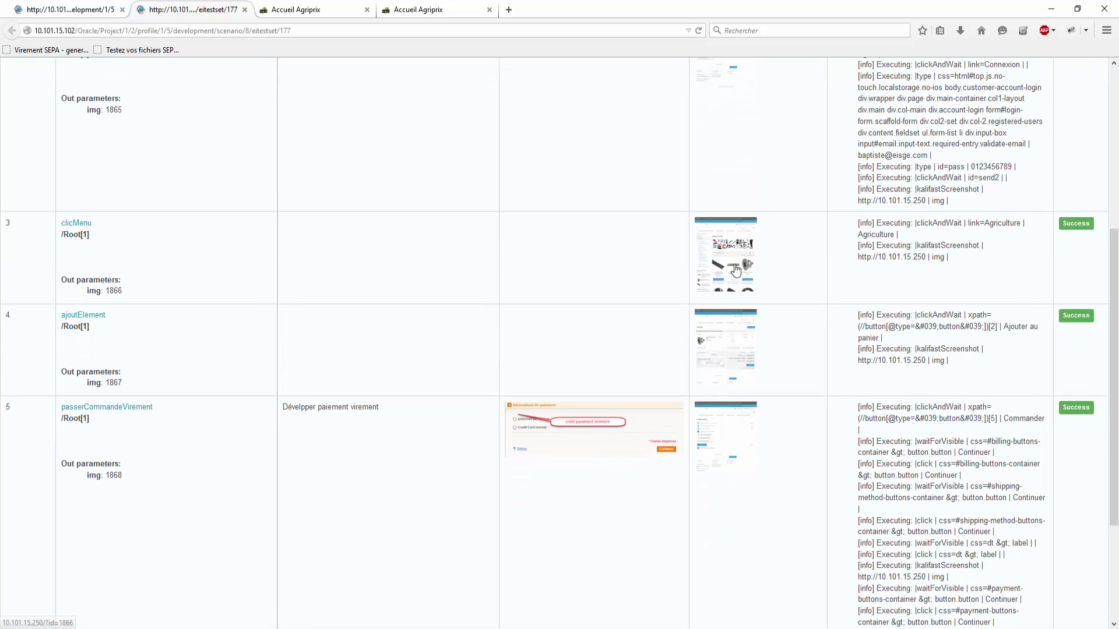
left_click(695, 275)
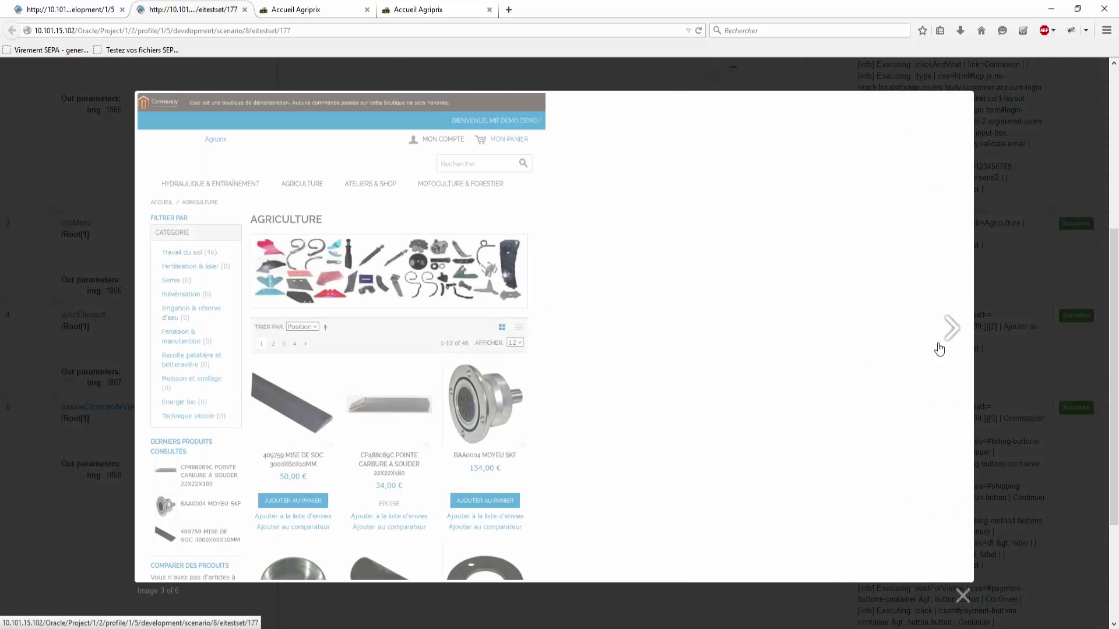
left_click(952, 331)
left_click(953, 335)
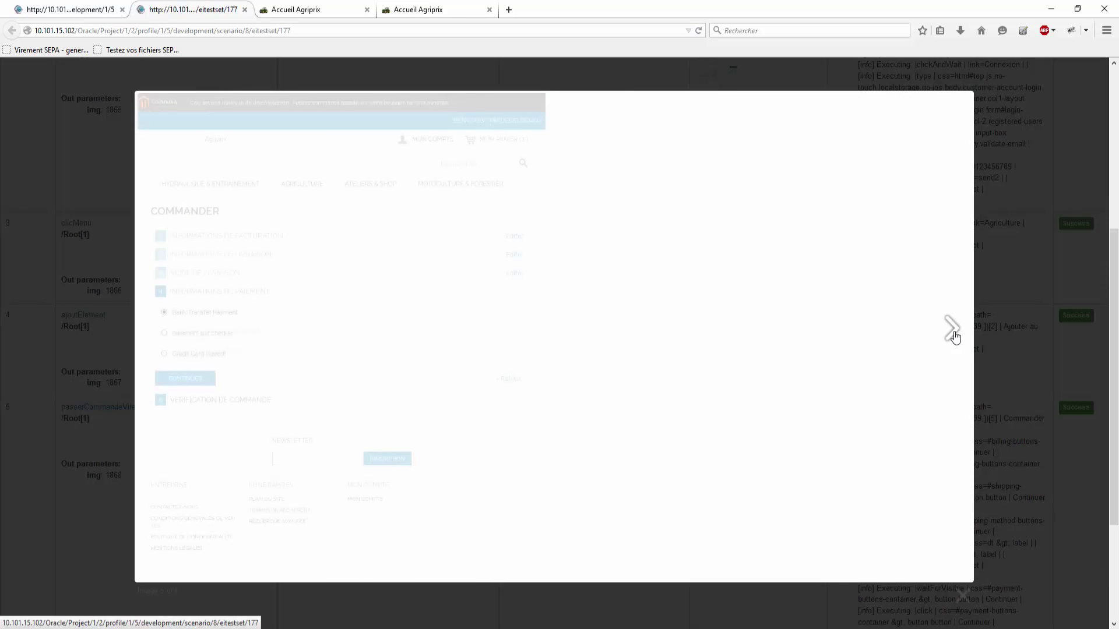
left_click(953, 336)
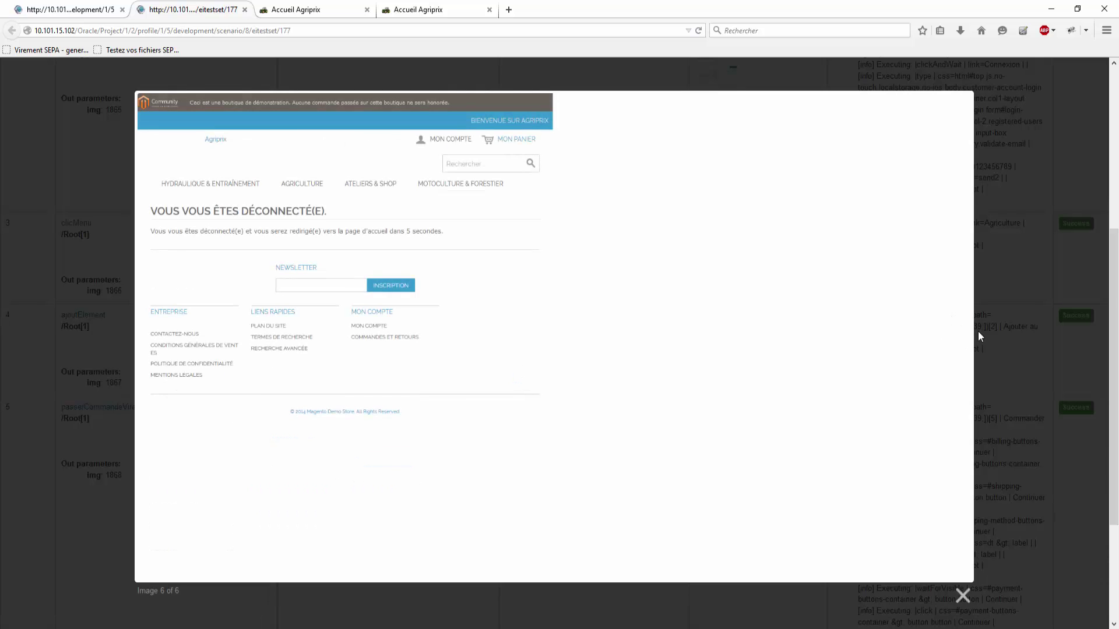
left_click(993, 334)
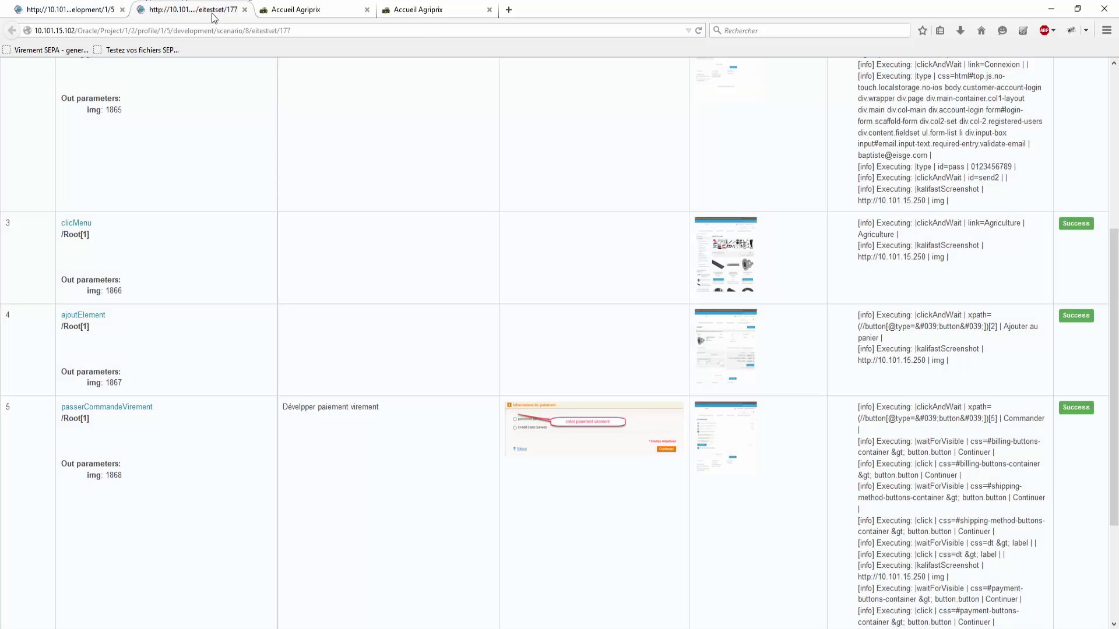
Step: Close the execution 177 results tab and open intervention S13 from the home page
left_click(245, 10)
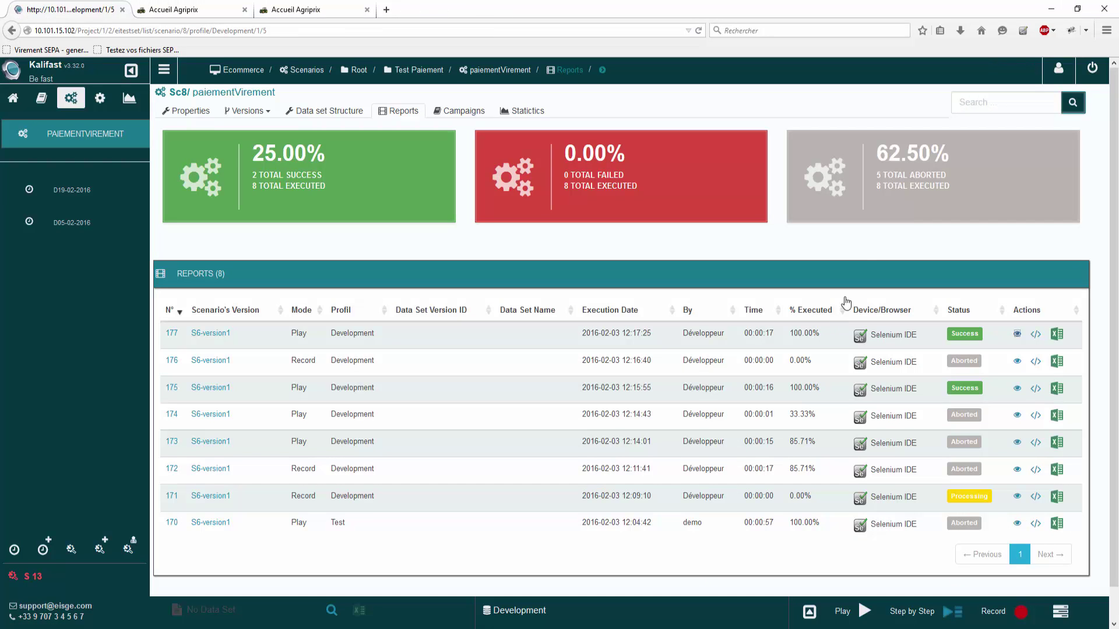
left_click(16, 100)
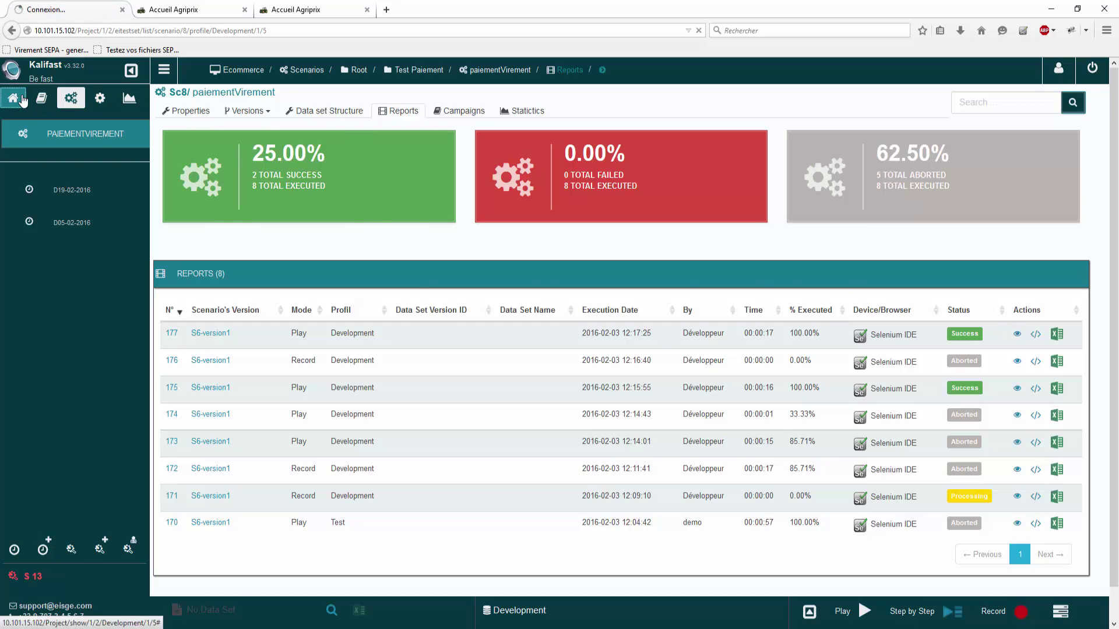
left_click(31, 584)
Step: Edit S13, set its State to Test valid, save, and log out of Kalifast
left_click(1070, 151)
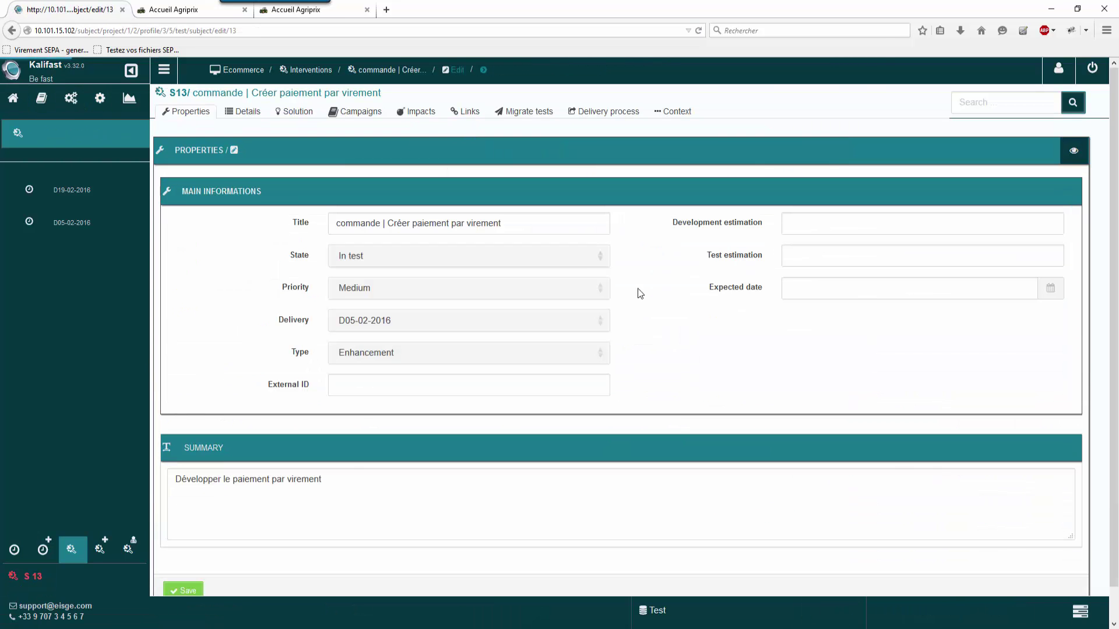
left_click(531, 263)
left_click(460, 330)
left_click(183, 591)
left_click(1092, 70)
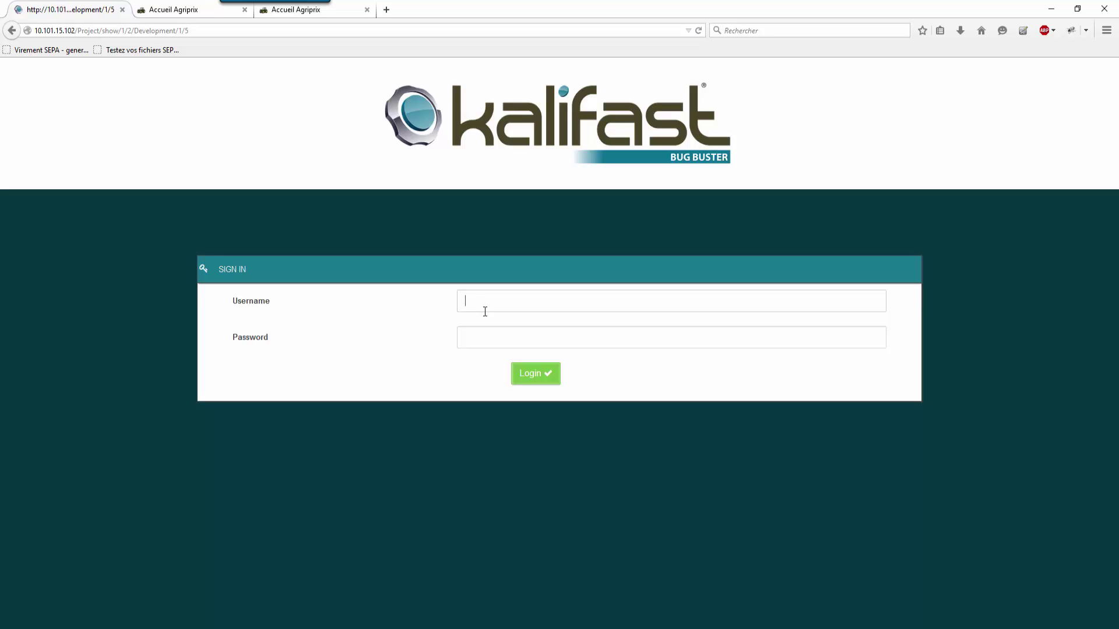
Step: Sign in to Kalifast with the demo username and password, dismissing the save-password offer
type("emo")
key("Tab")
type("demo")
key("Return")
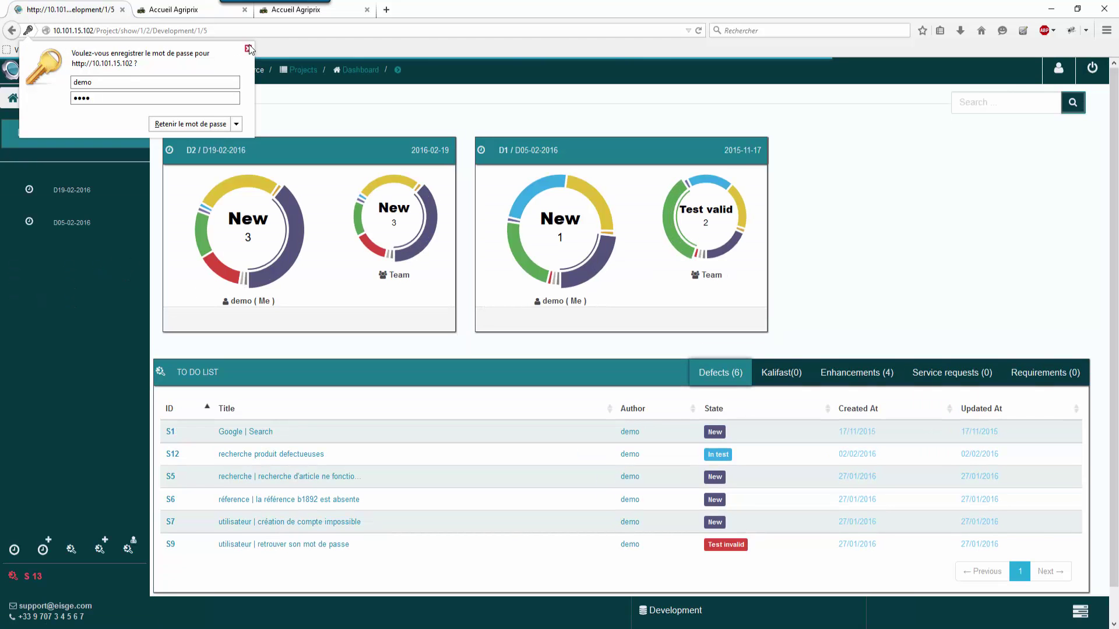
left_click(249, 49)
Step: Show delivery D05-02-2016's statistics for the Test environment
left_click(55, 229)
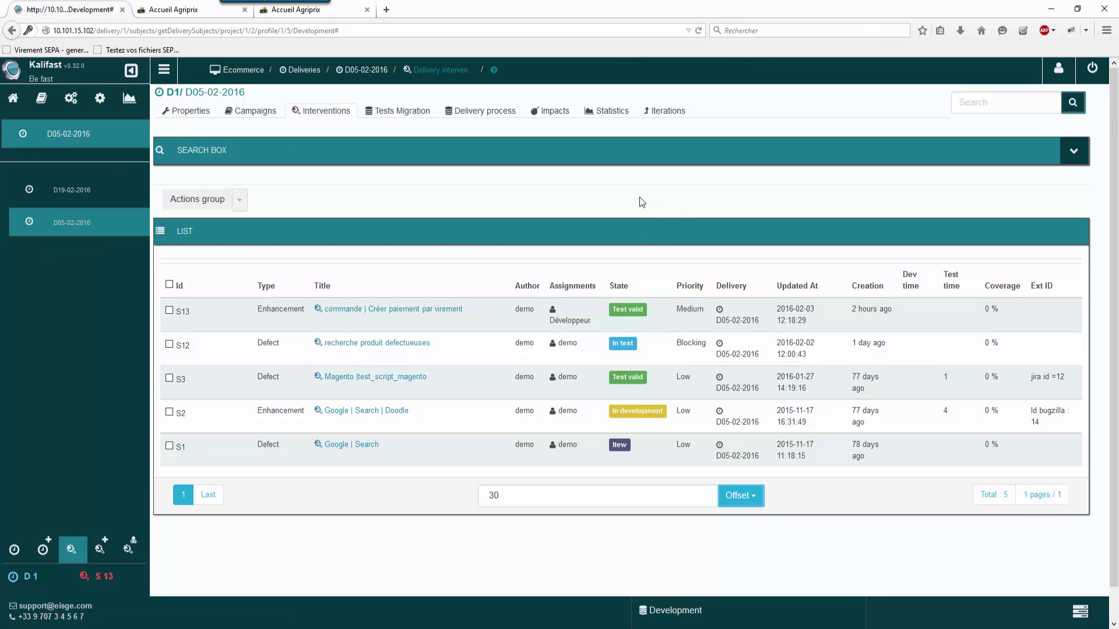
left_click(611, 119)
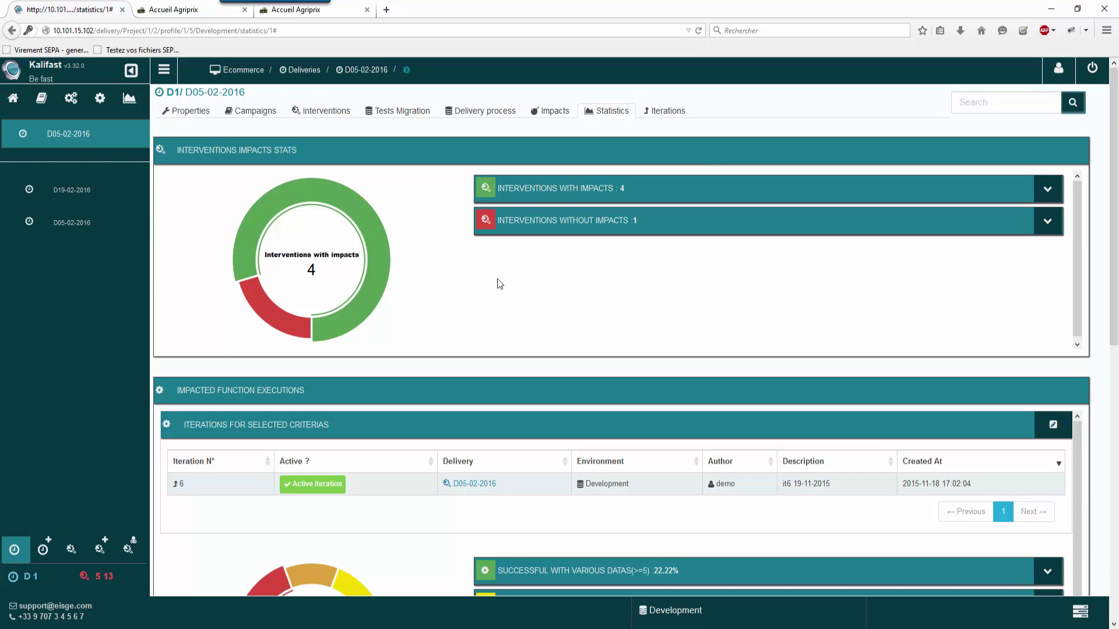
left_click(653, 615)
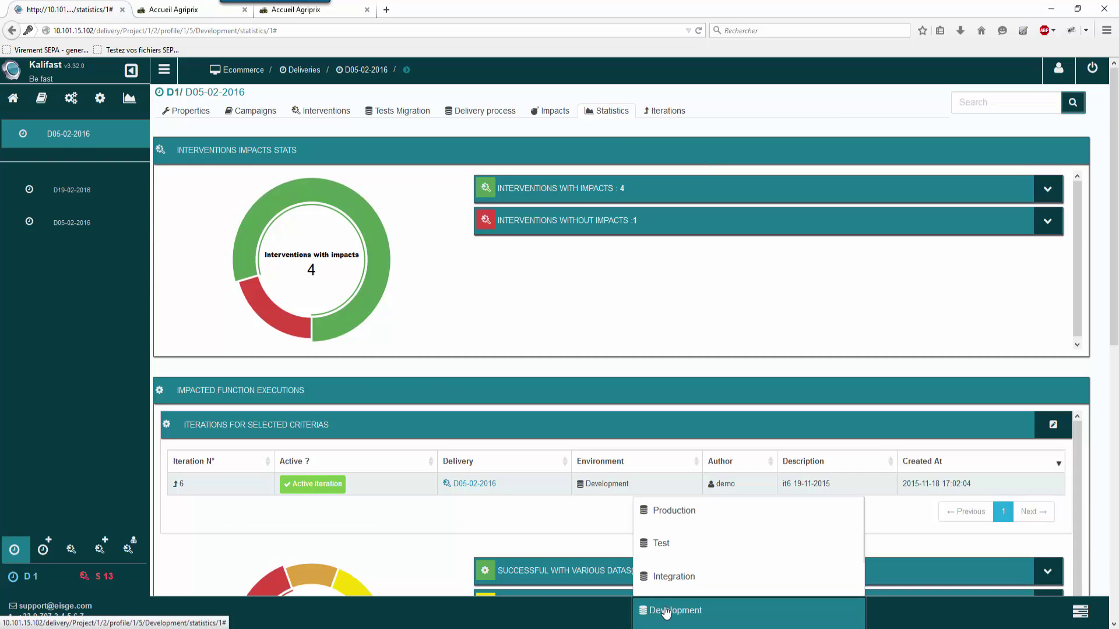
left_click(663, 543)
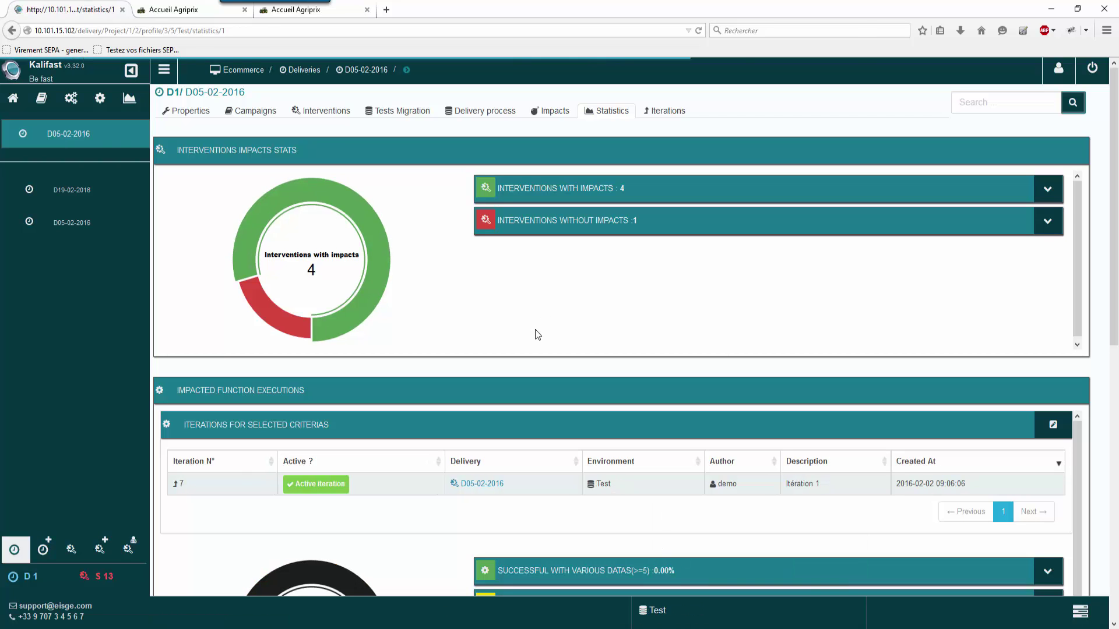
scroll(545, 310, "down", 5)
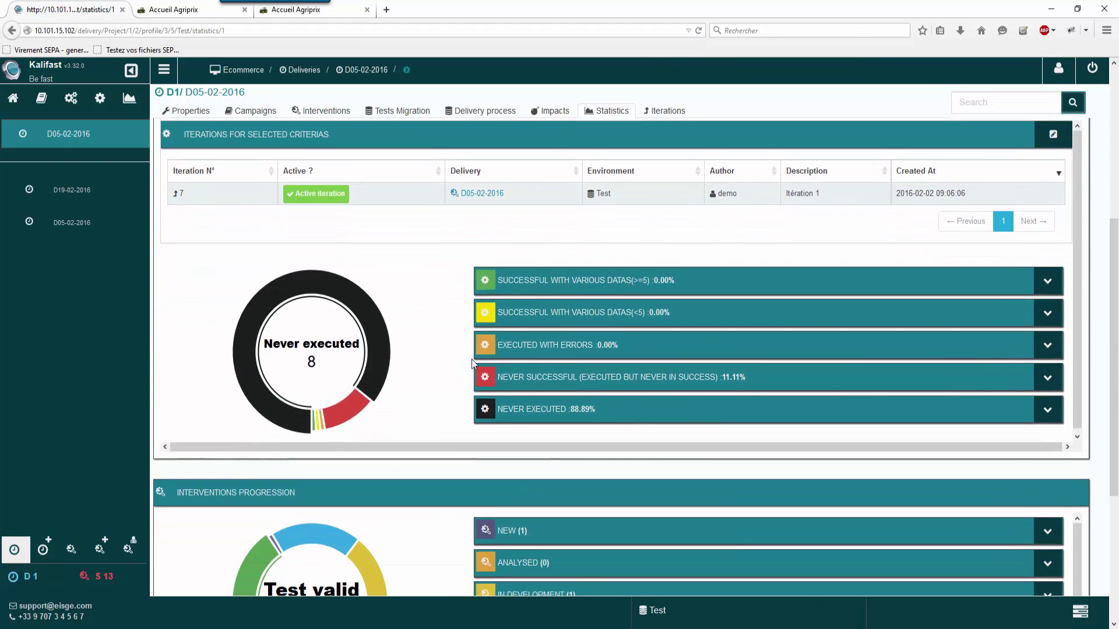
scroll(464, 327, "up", 5)
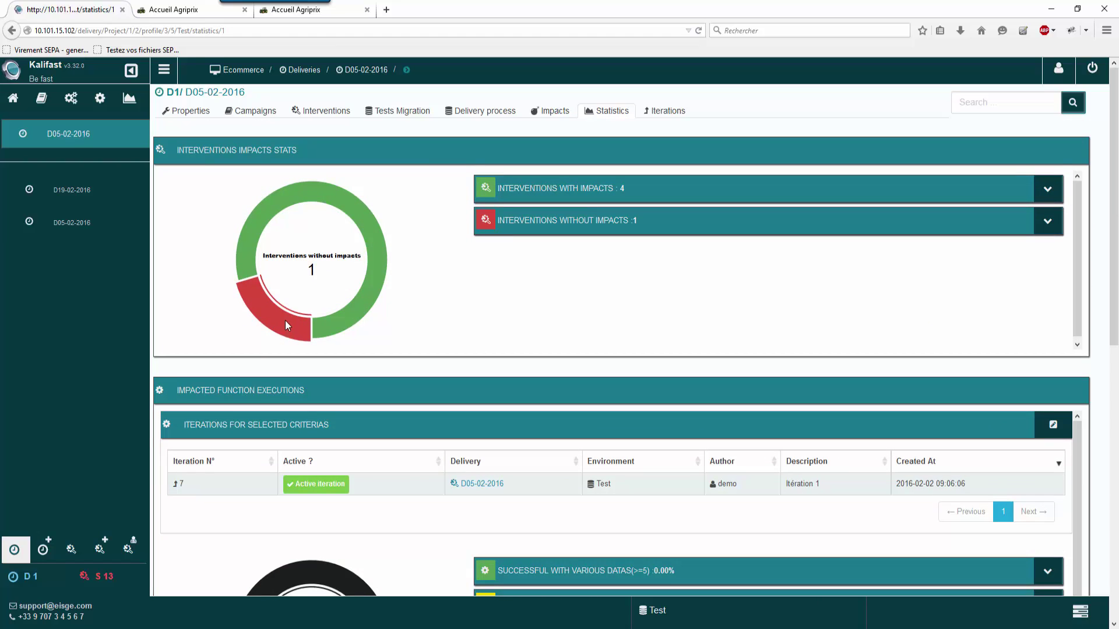
Step: Expand interventions without impacts and open defect S12 in a new tab
left_click(1043, 221)
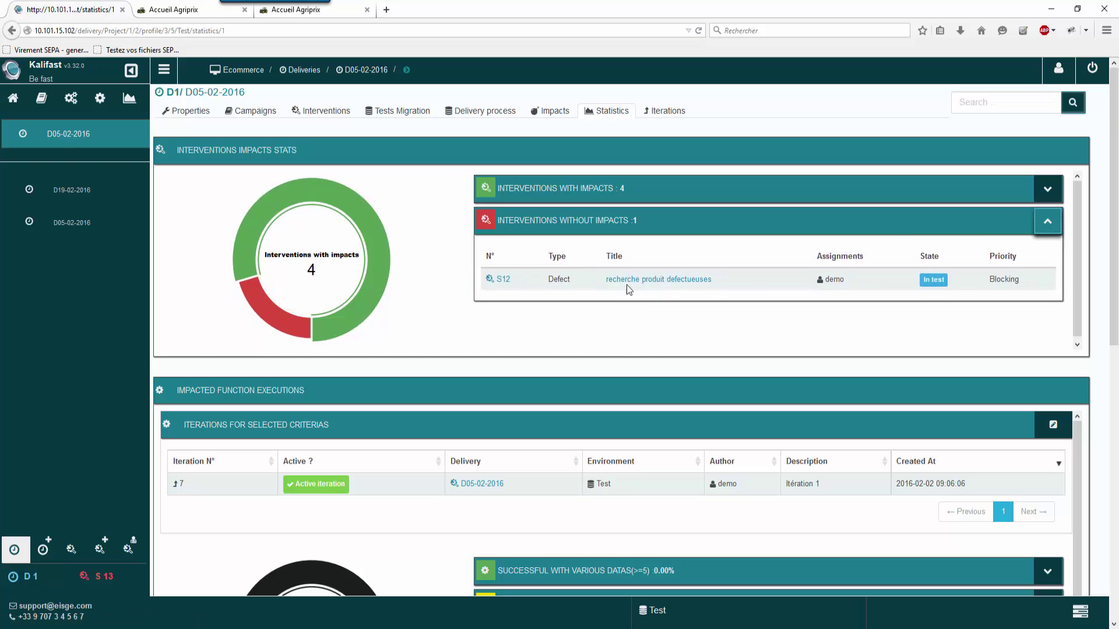
middle_click(647, 279)
left_click(1047, 222)
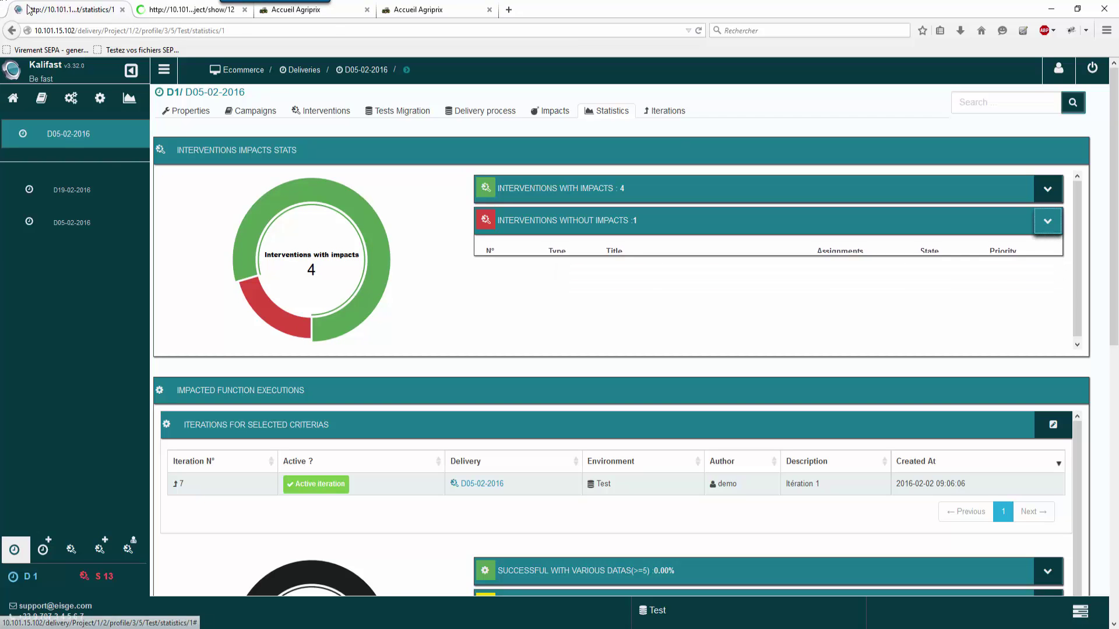
left_click(193, 9)
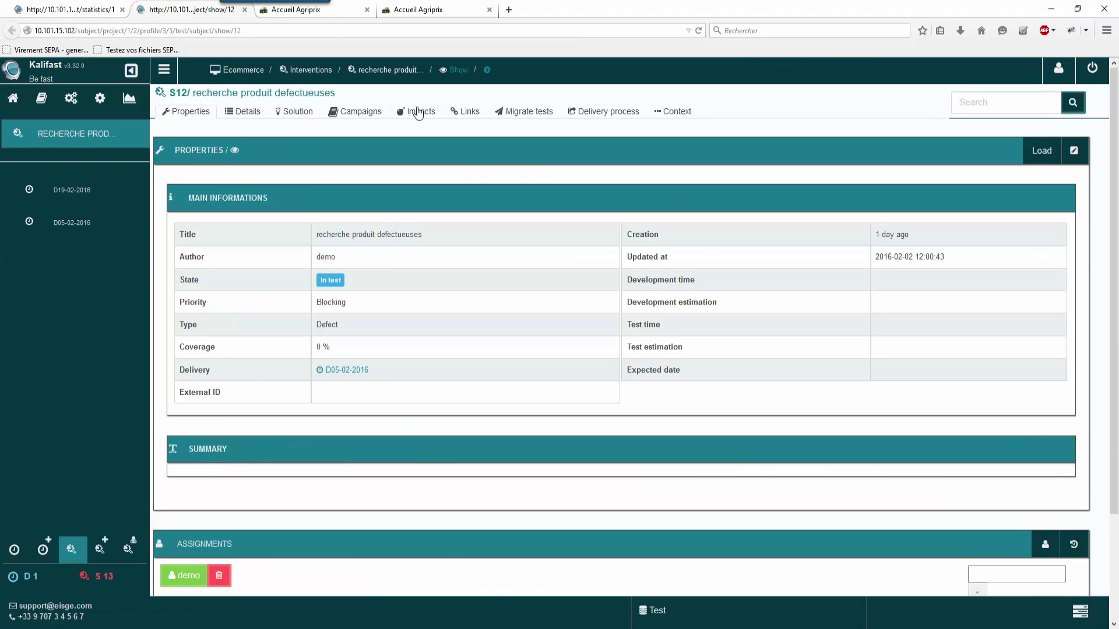
Step: Add Navigation's rechercherElement as an impacted function of S12, then go back to D05-02-2016
left_click(419, 112)
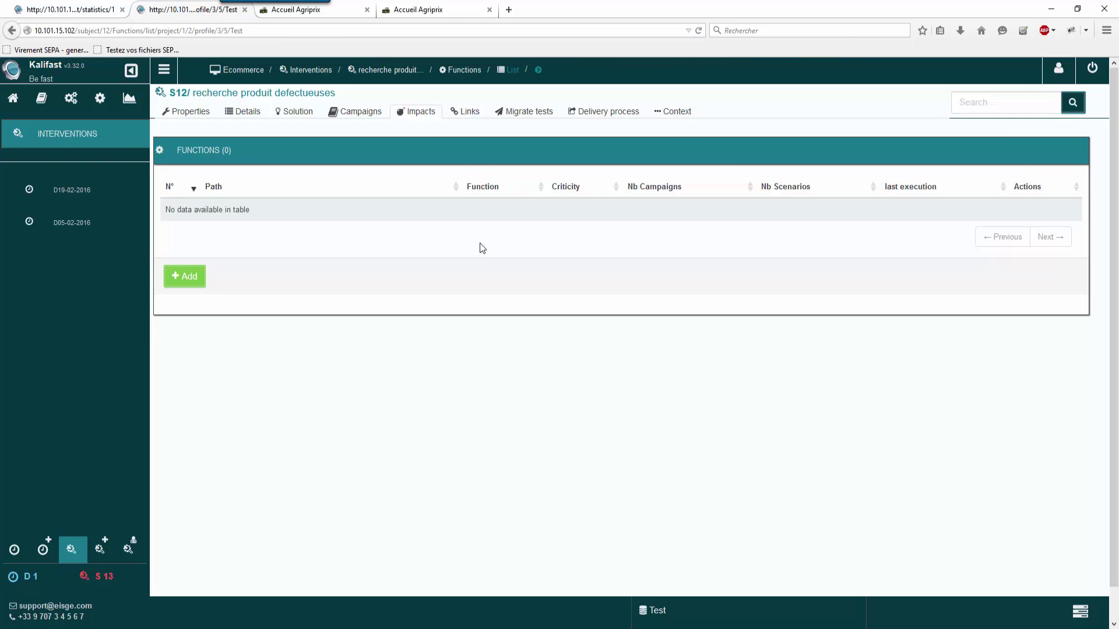
left_click(183, 281)
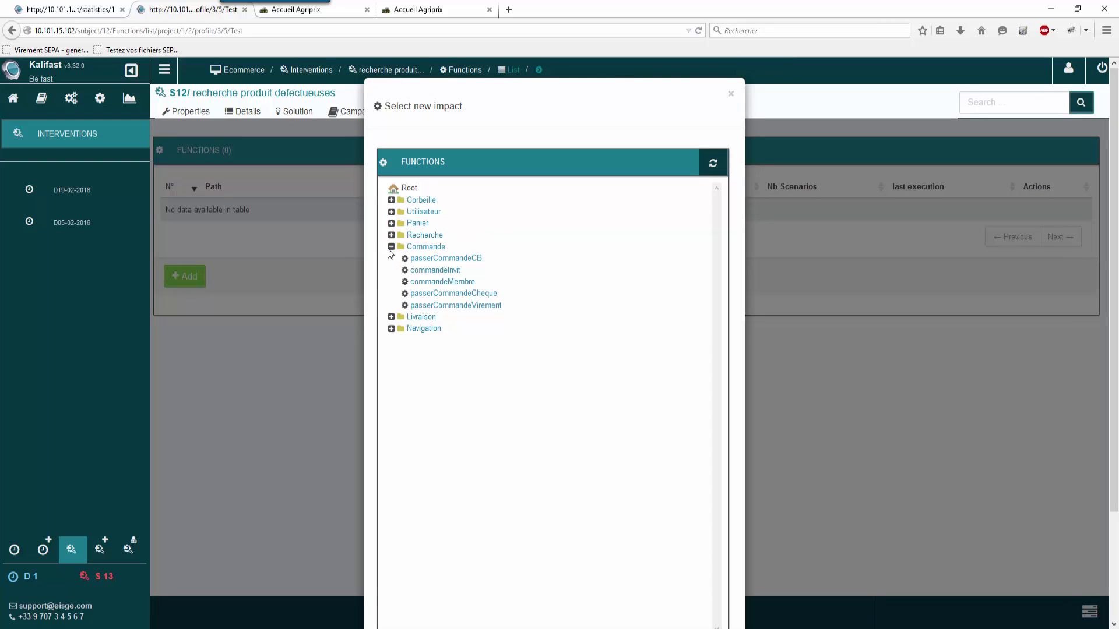
left_click(392, 247)
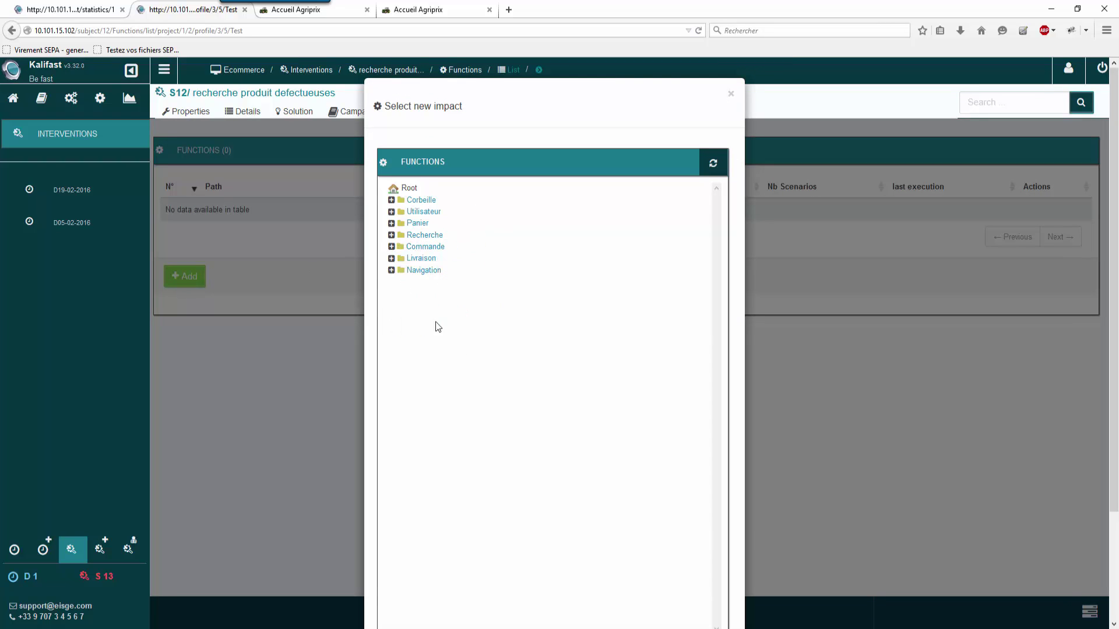
left_click(391, 271)
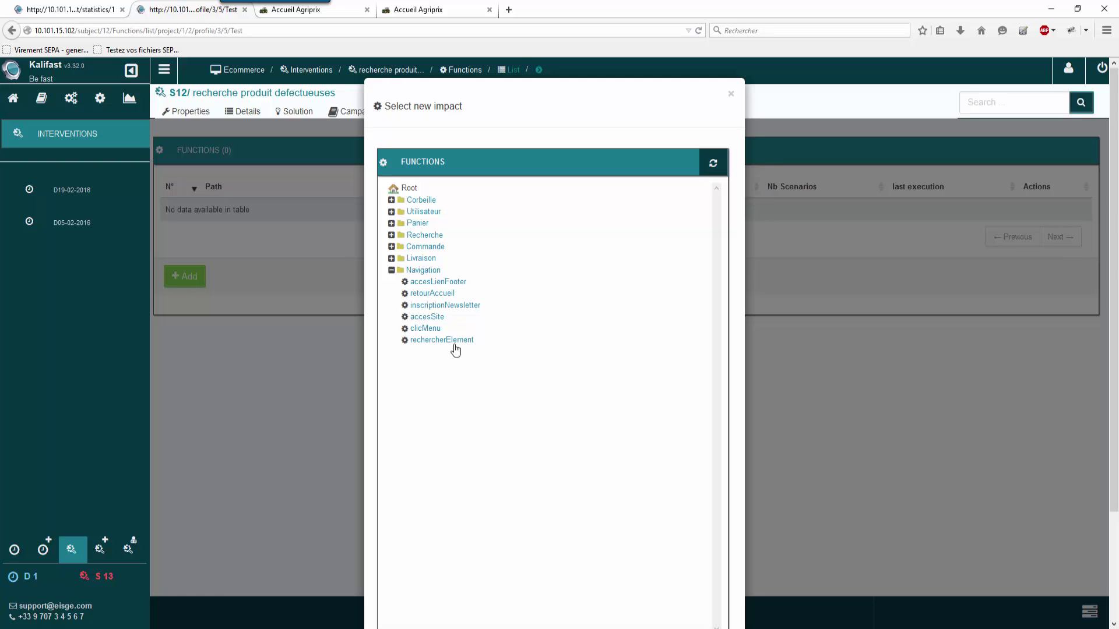
left_click(456, 346)
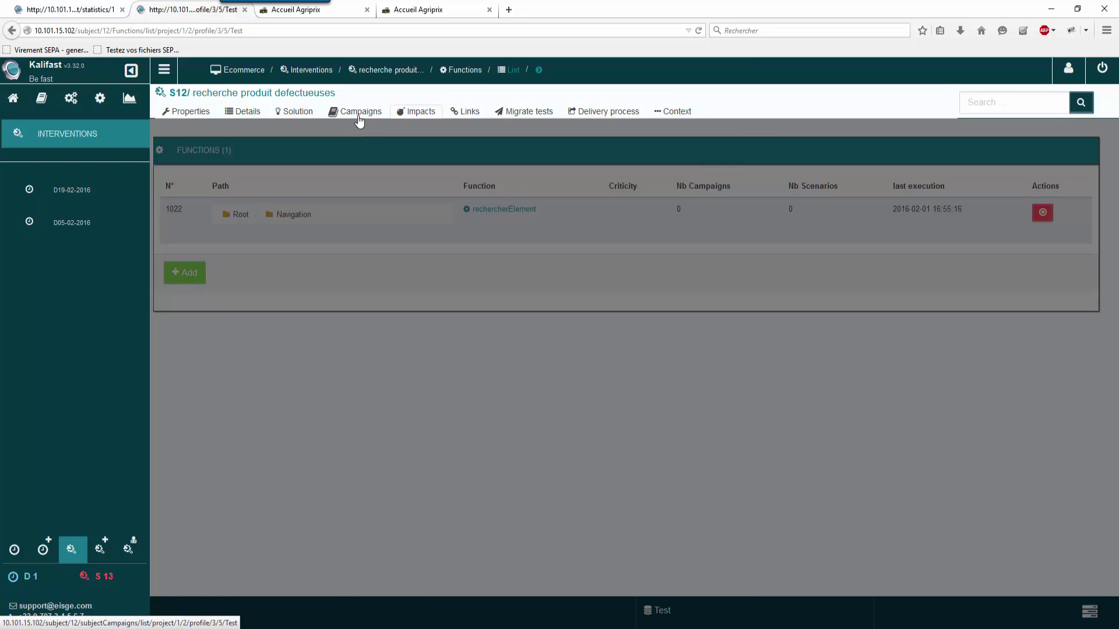
left_click(85, 229)
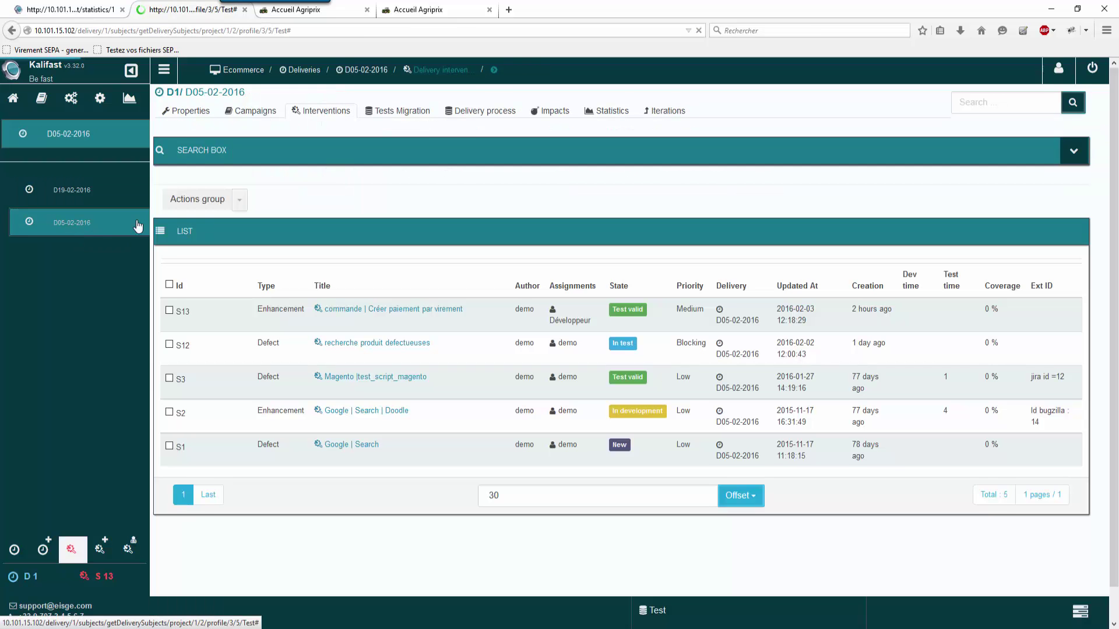
Step: Open S12 from the delivery's interventions with impacts and list its ValidationTests_S12 campaign
left_click(606, 111)
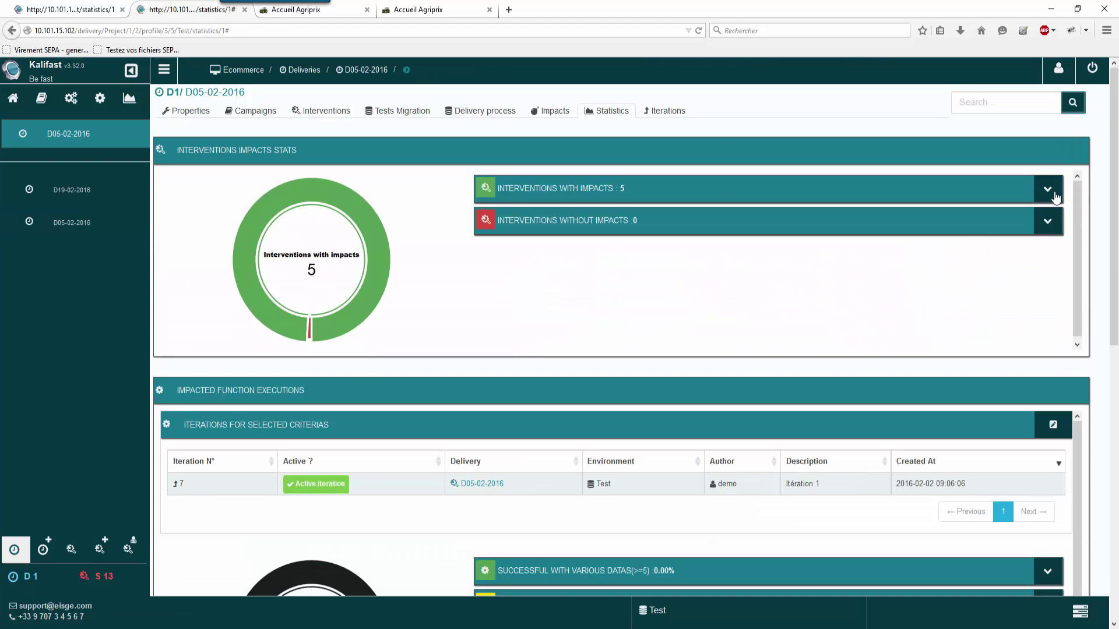
left_click(1054, 195)
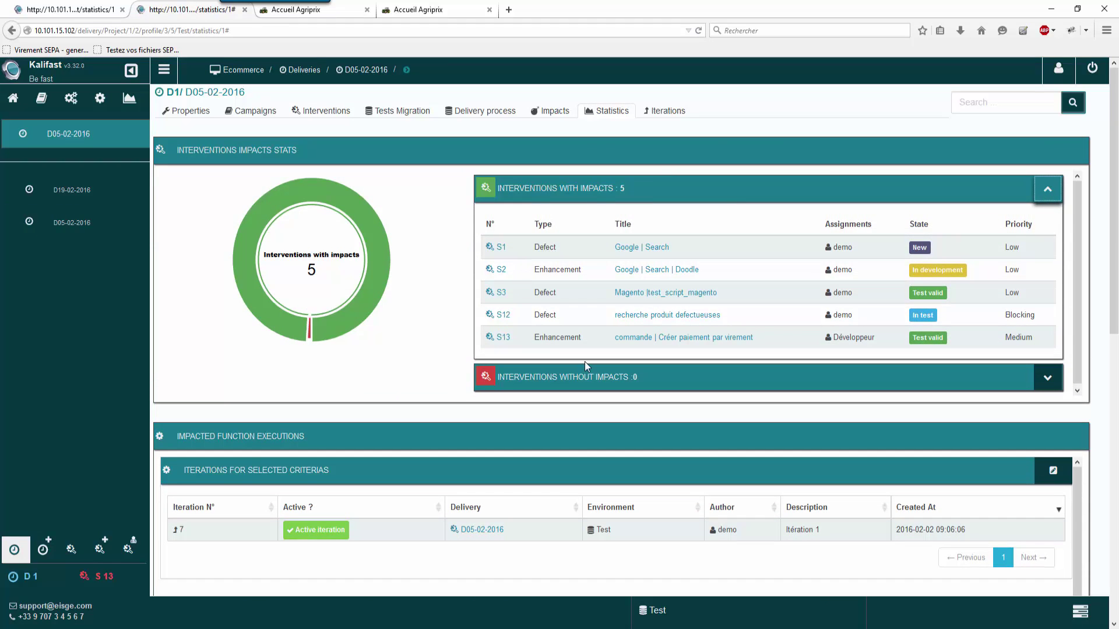
left_click(680, 316)
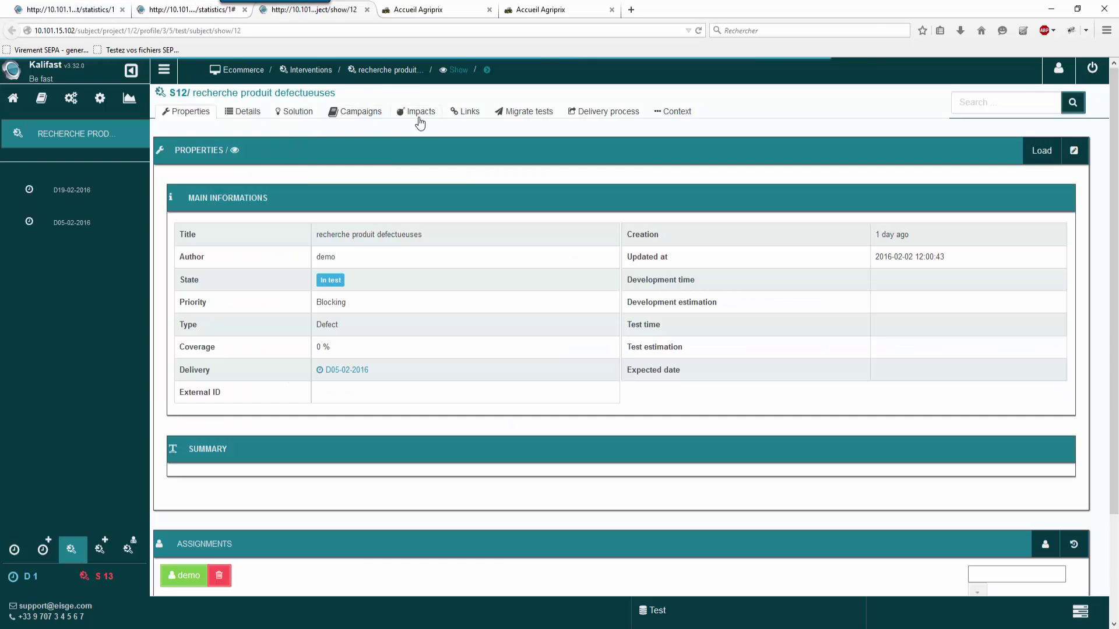
left_click(416, 111)
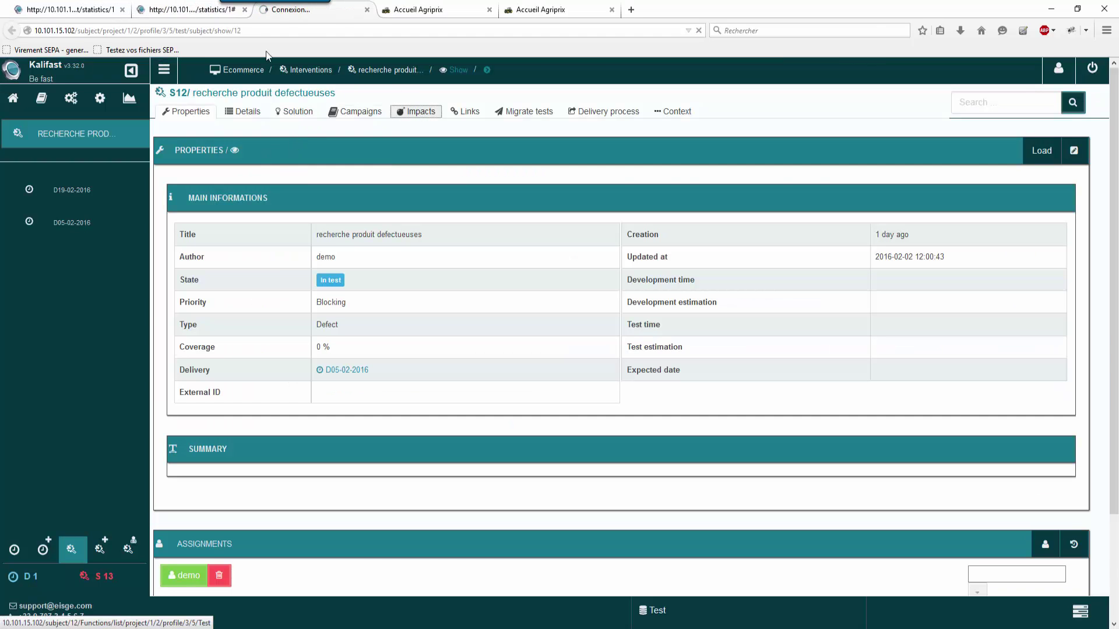
middle_click(166, 7)
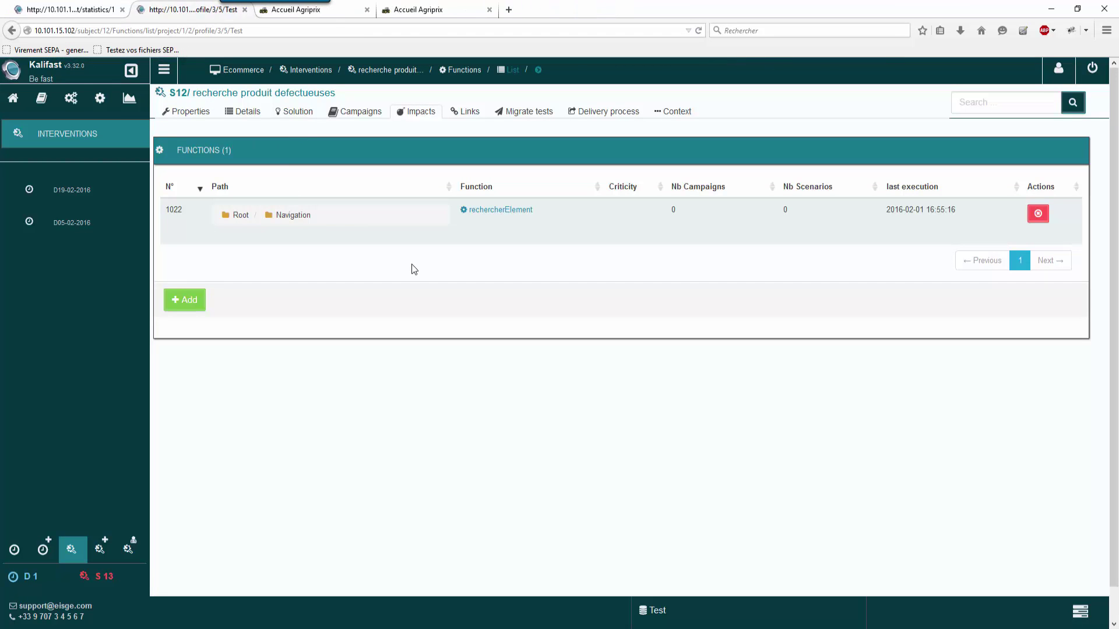
left_click(361, 113)
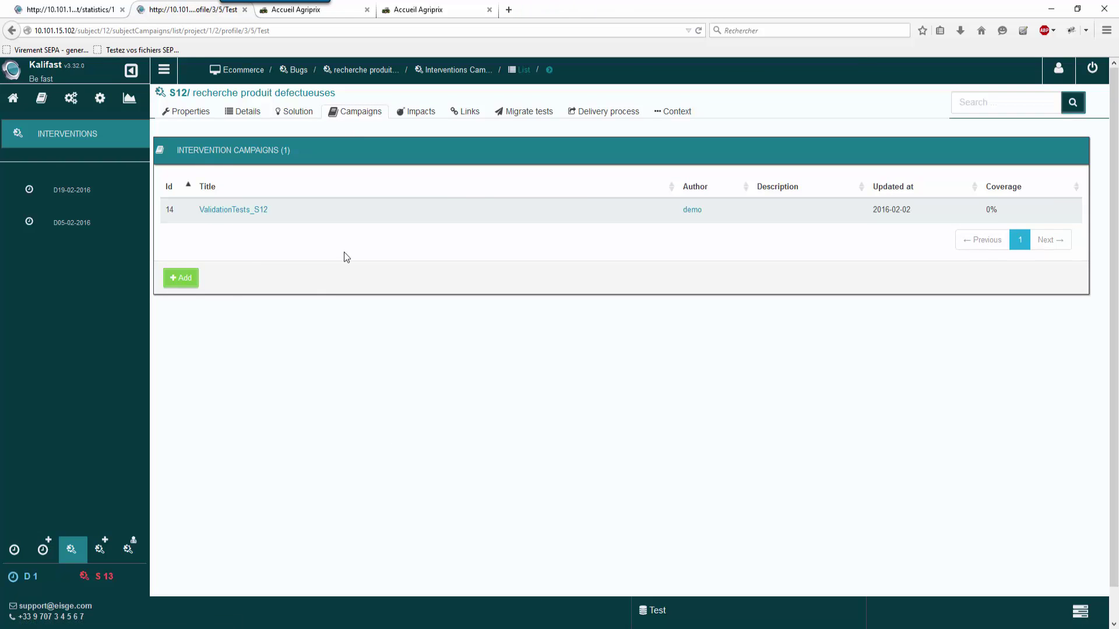
Step: From ValidationTests_S12, create and save scenario 'verifierRecherche' under the Test Navigation folder
left_click(233, 210)
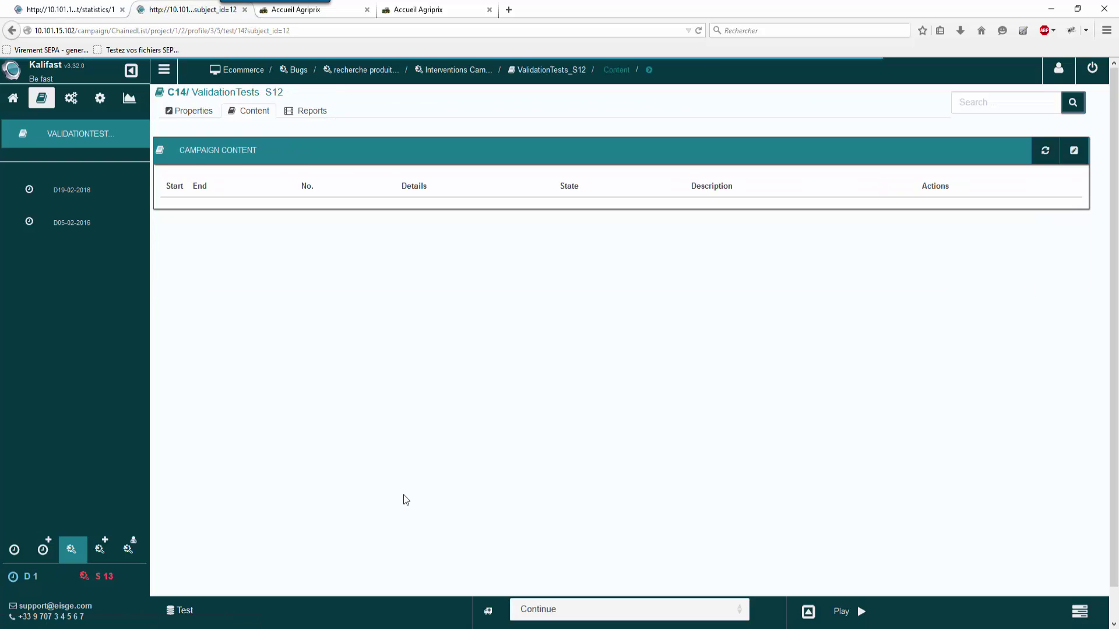
left_click(1082, 155)
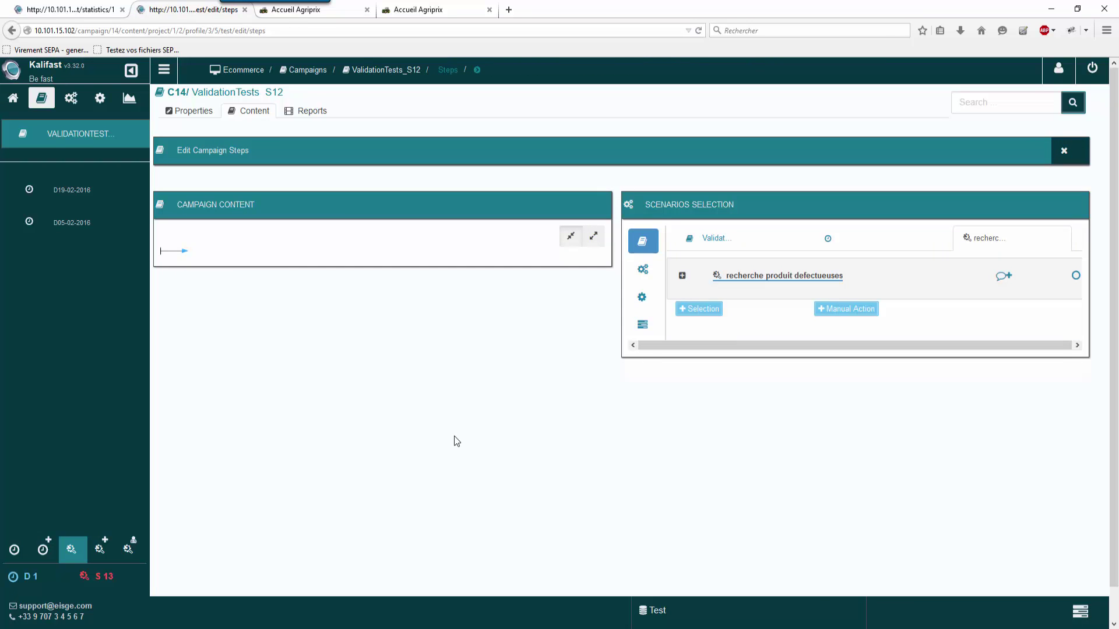
left_click(644, 271)
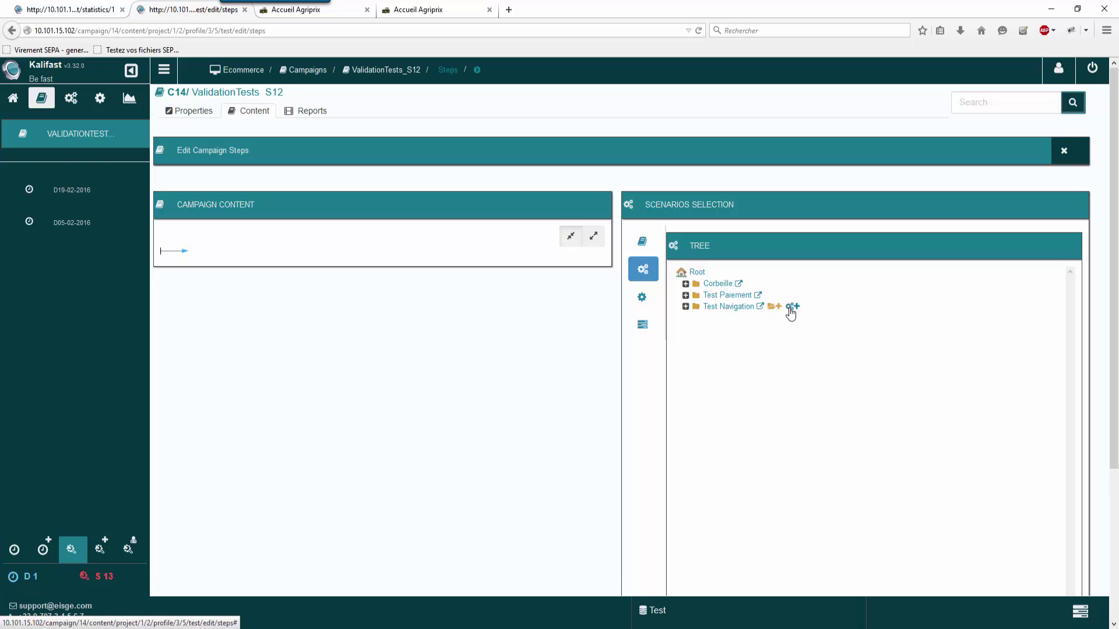
left_click(791, 306)
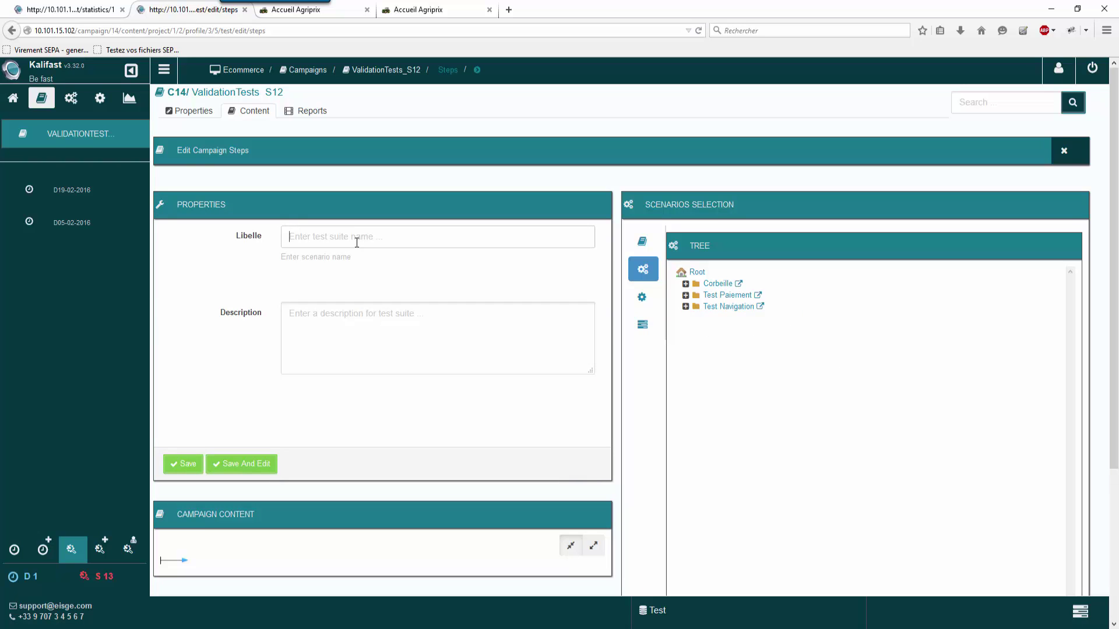
type("verifierRecherche")
left_click(253, 465)
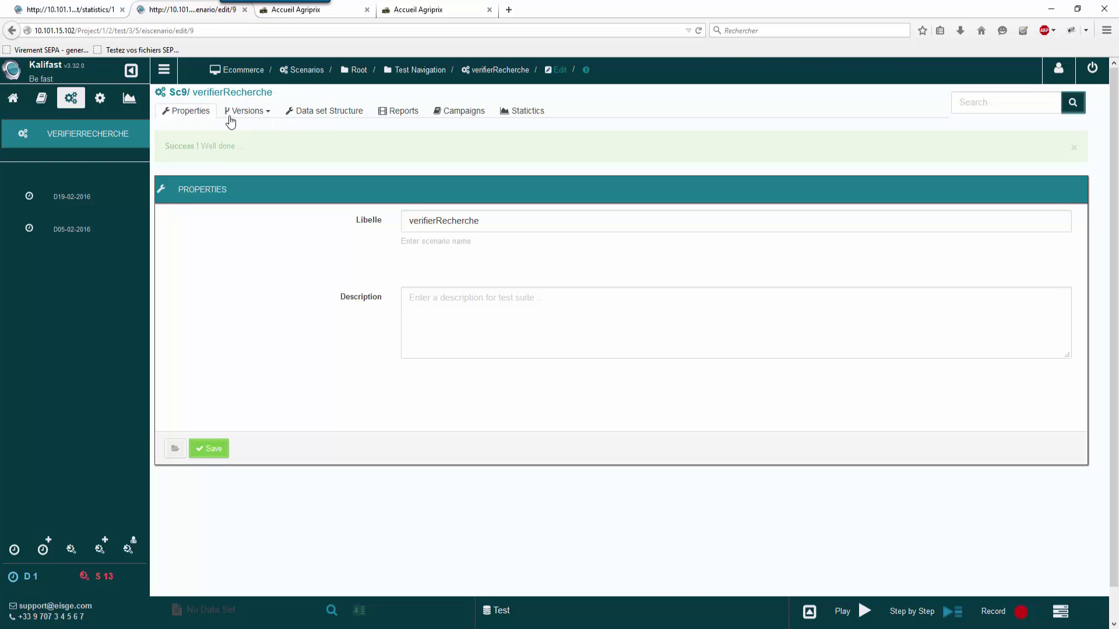
Step: Open verifierRecherche's S9-version1 for editing
left_click(250, 113)
left_click(244, 111)
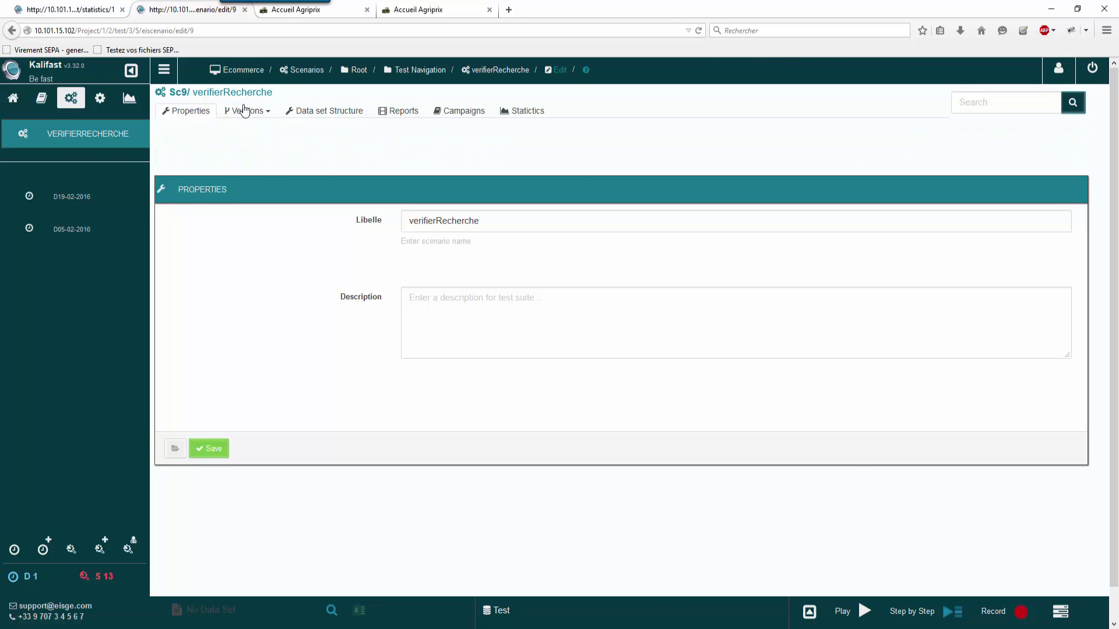
left_click(245, 111)
left_click(251, 129)
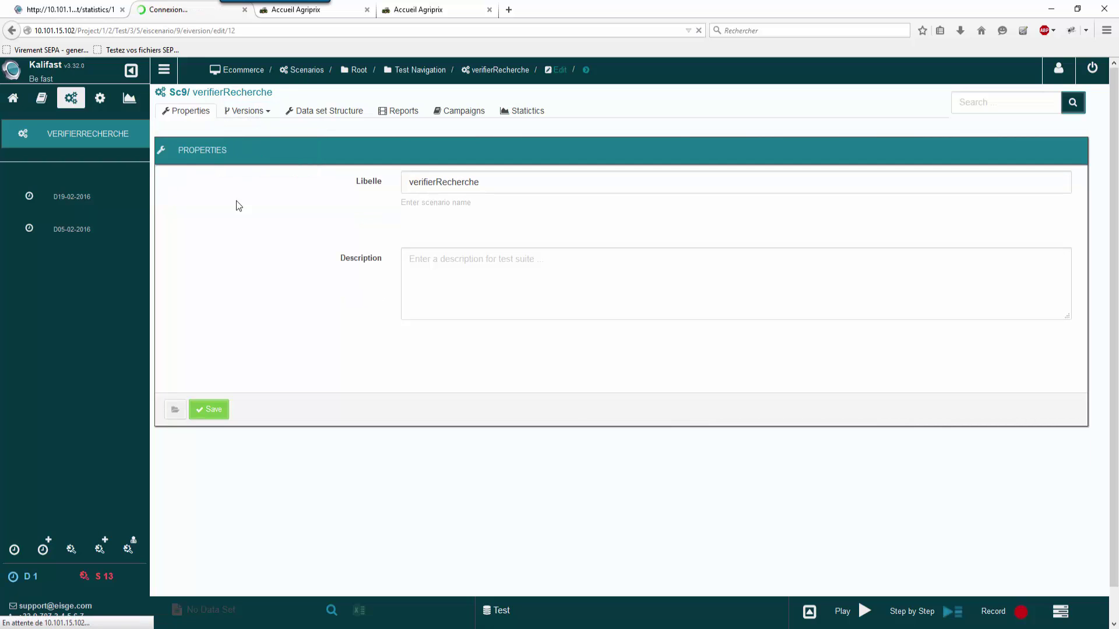
Step: Check the successful-execution details in delivery statistics, then add accesSite to S9-version1
key("ctrl+Page_Up")
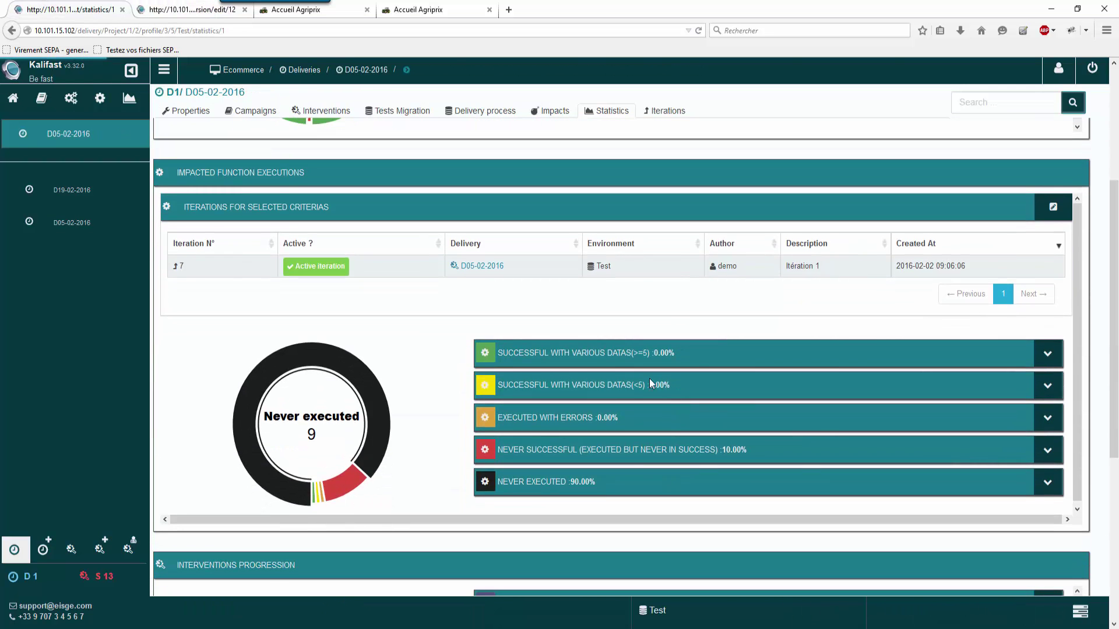
left_click(1046, 361)
left_click(1046, 361)
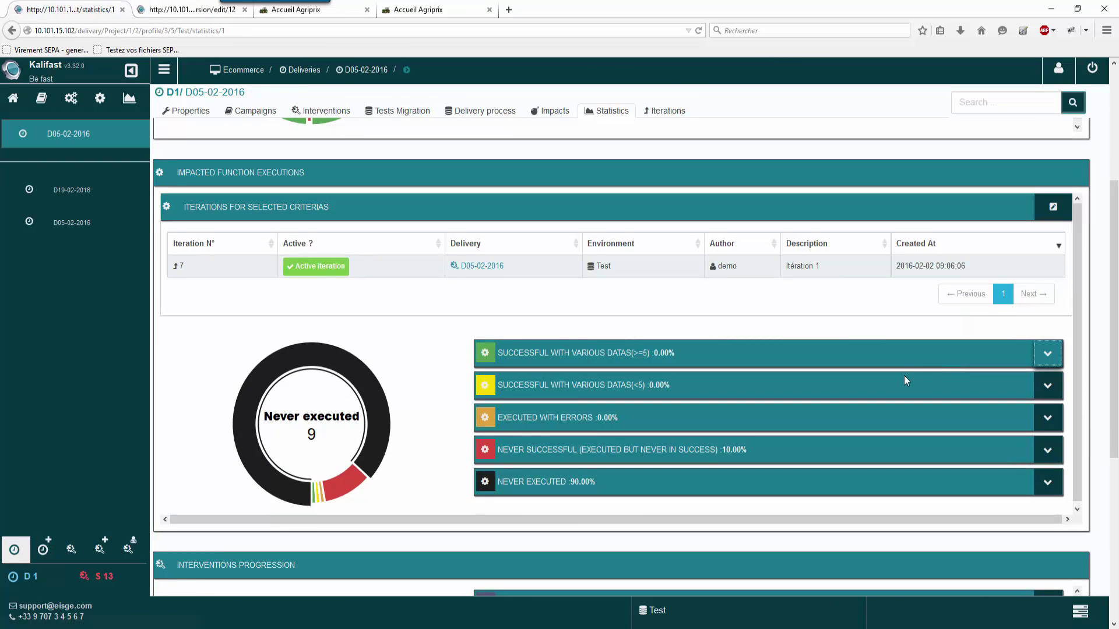
left_click(158, 9)
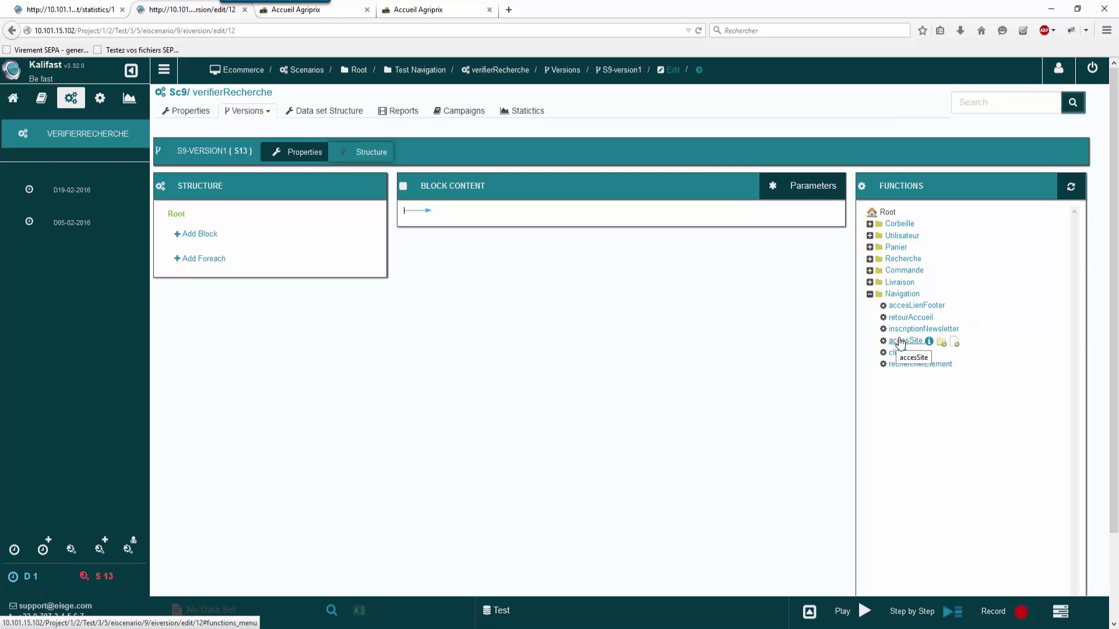
left_click(901, 343)
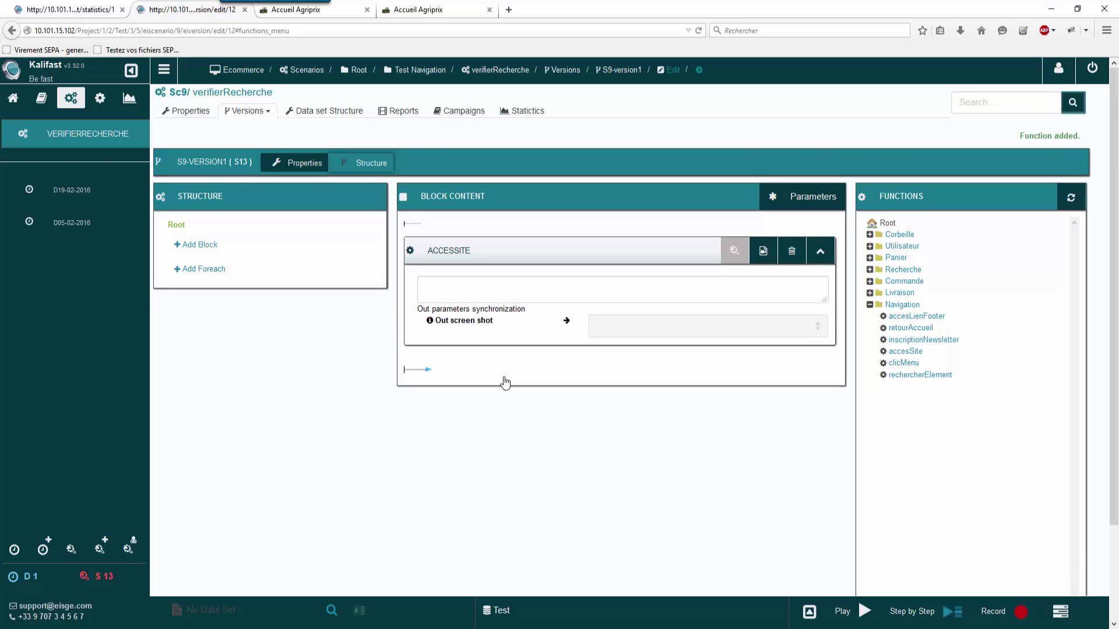
left_click(325, 111)
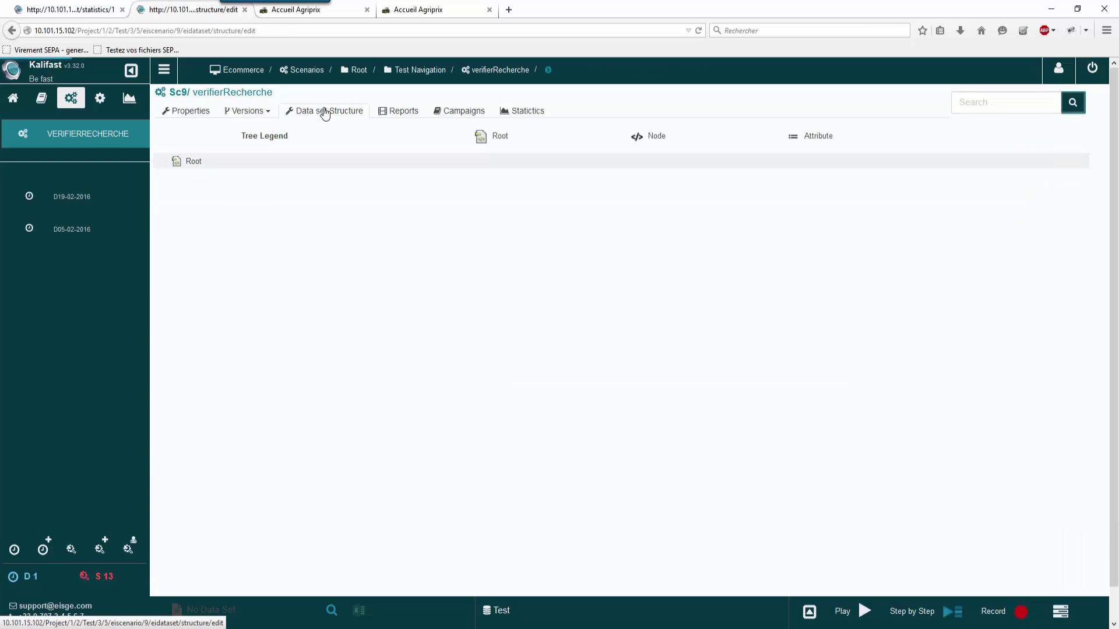
Step: Add a child node named 'boucle' under Root in the data set structure
left_click(198, 169)
right_click(199, 169)
mouse_move(222, 180)
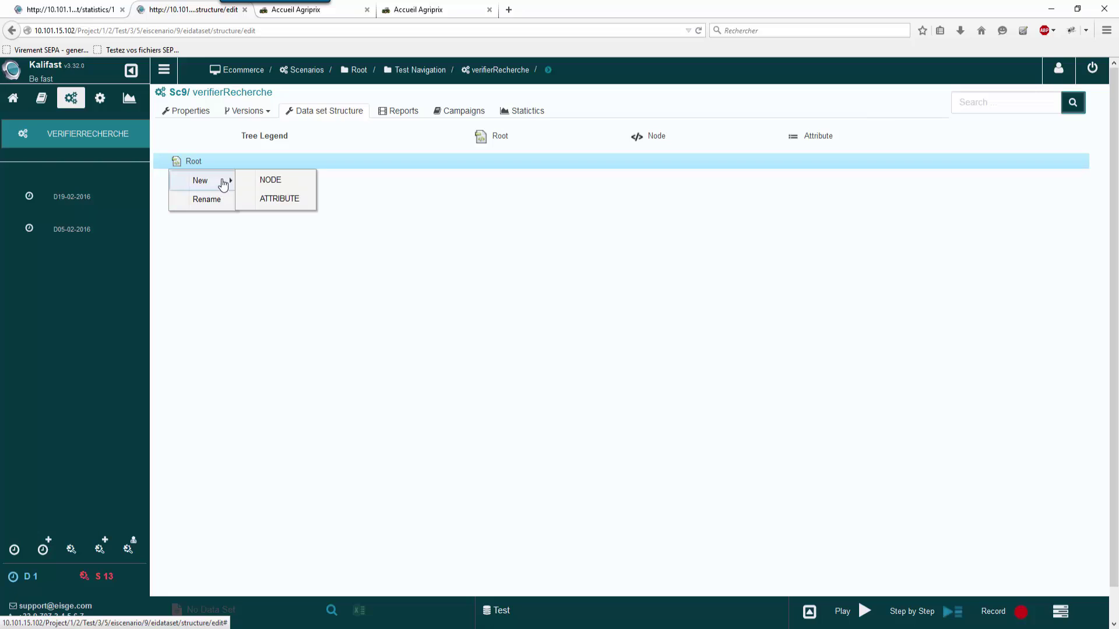
left_click(279, 177)
type("boucle")
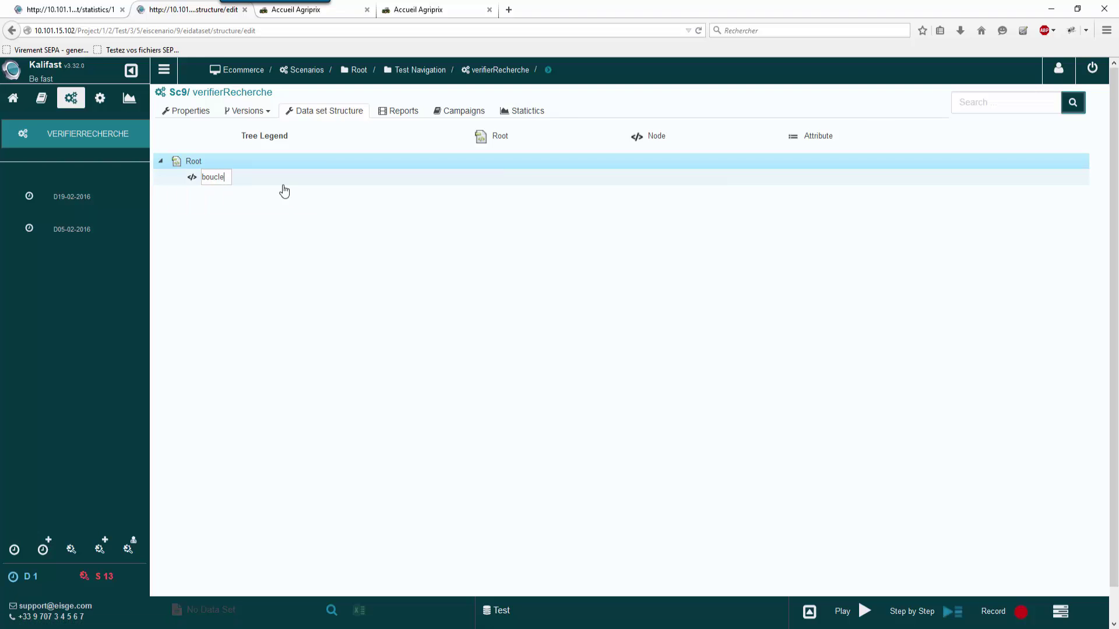
left_click(259, 230)
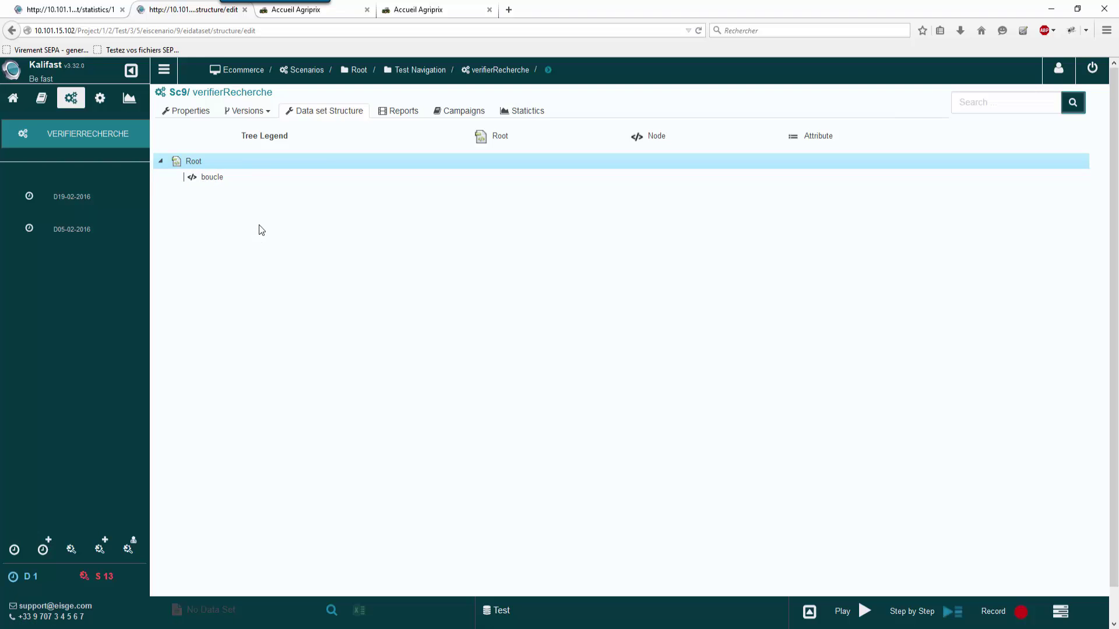
Step: Give the boucle node two attributes, 'element' and 'exists'
right_click(265, 185)
mouse_move(225, 197)
left_click(292, 215)
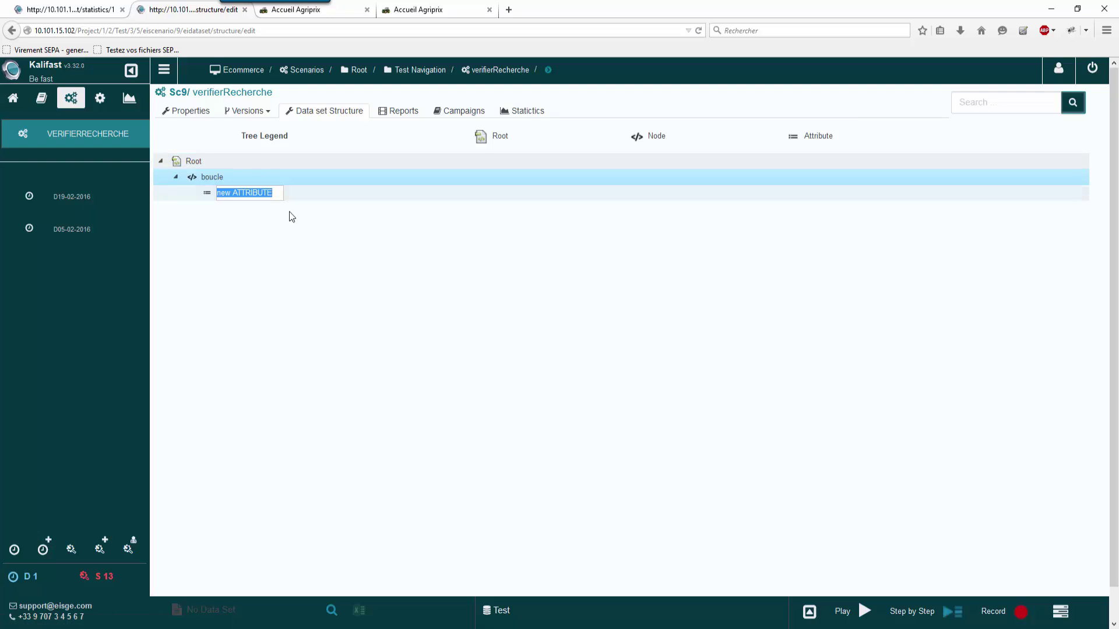
type("nt")
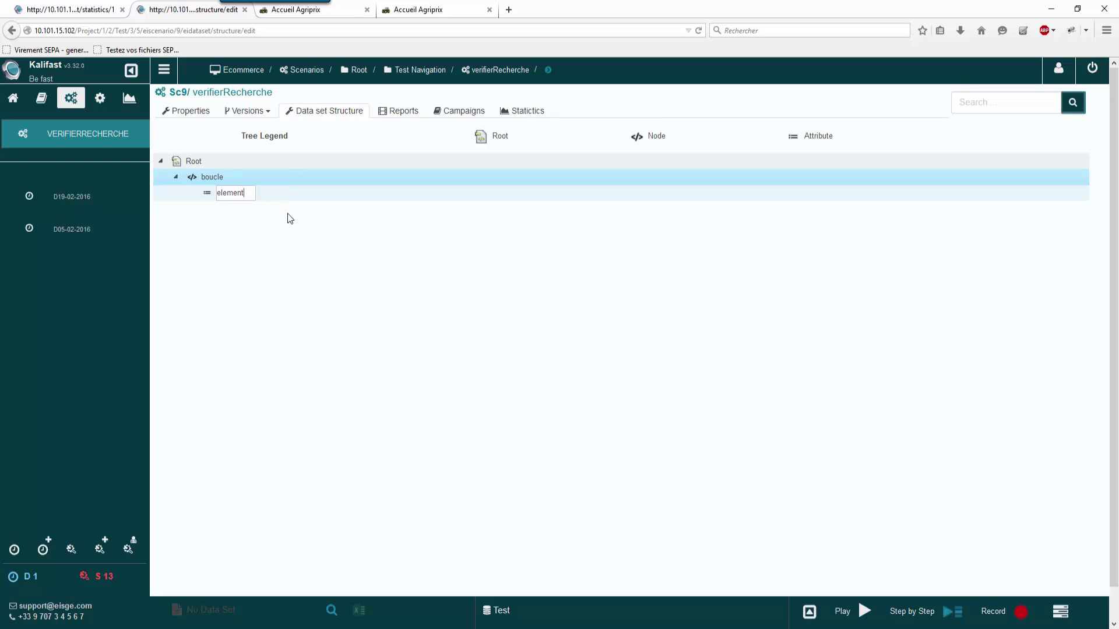
left_click(292, 244)
left_click(270, 177)
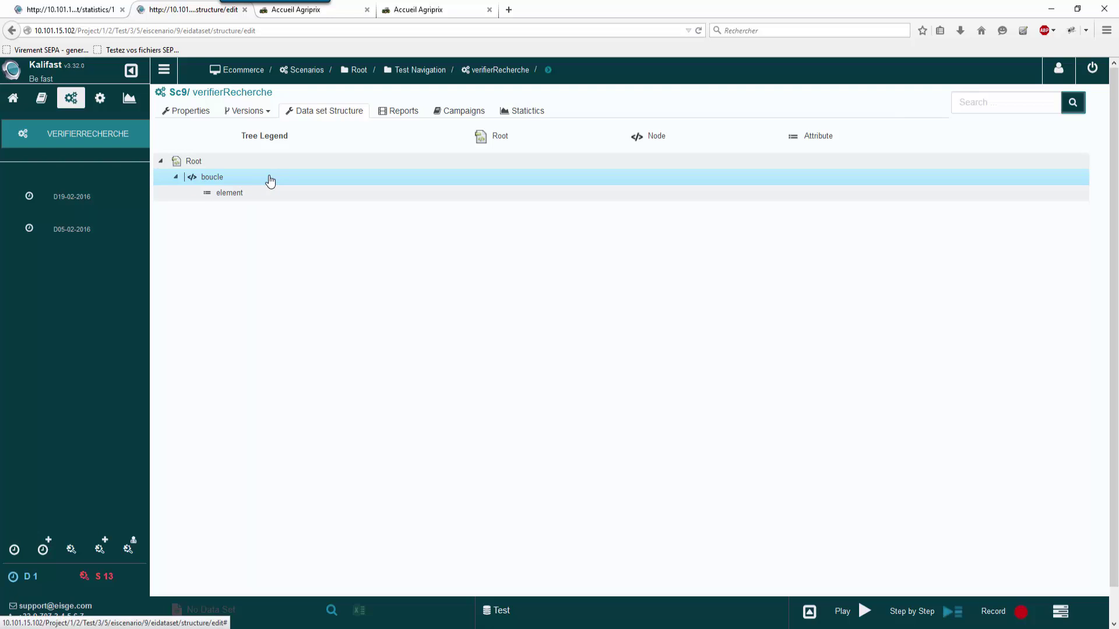
right_click(270, 177)
mouse_move(247, 196)
left_click(297, 214)
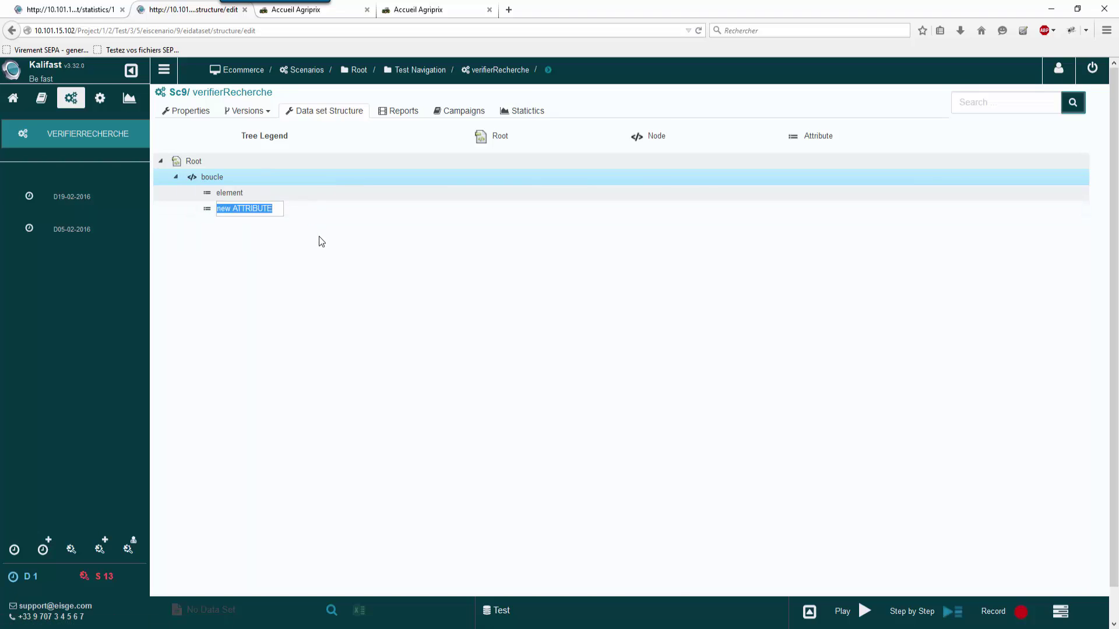
type("exists")
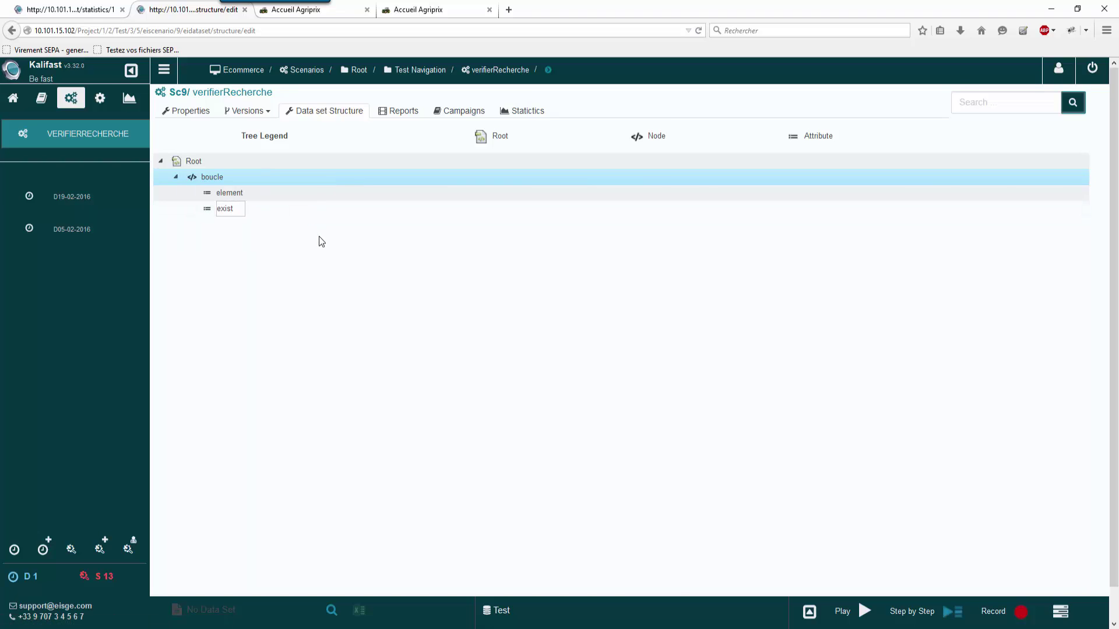
left_click(299, 253)
left_click(261, 112)
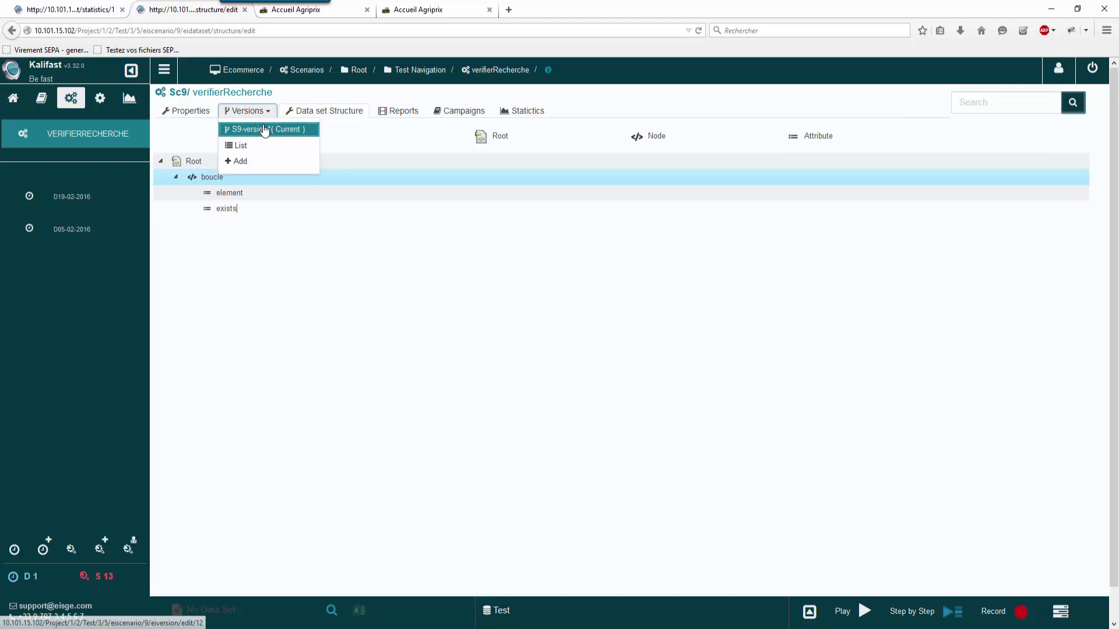
Step: In S9-version1, add a loop block over boucle and place rechercherElement inside it
left_click(263, 129)
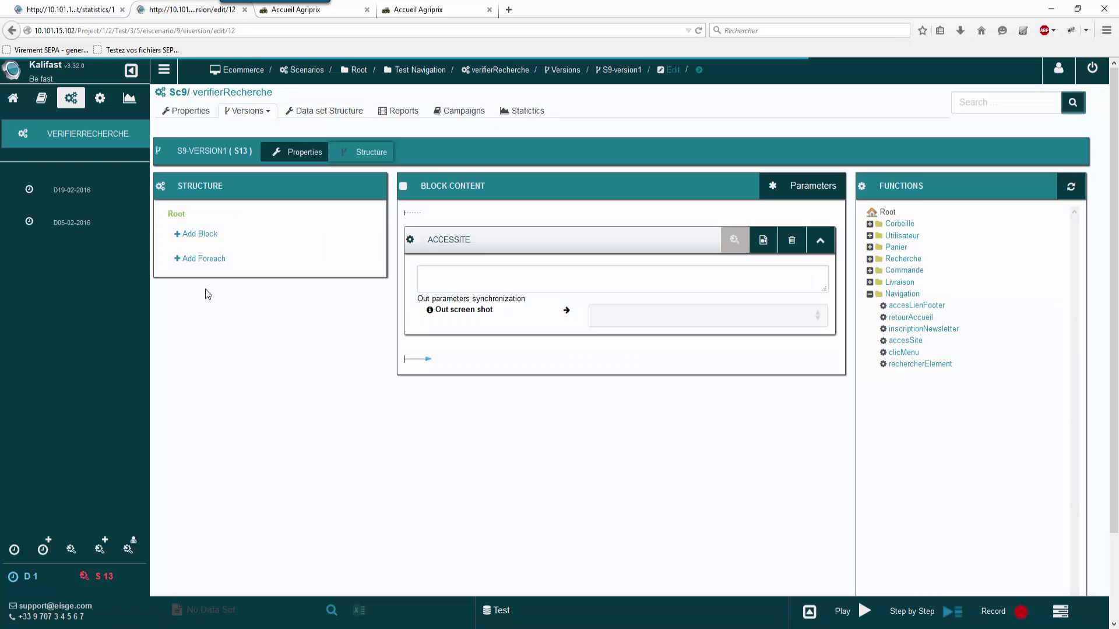
left_click(217, 259)
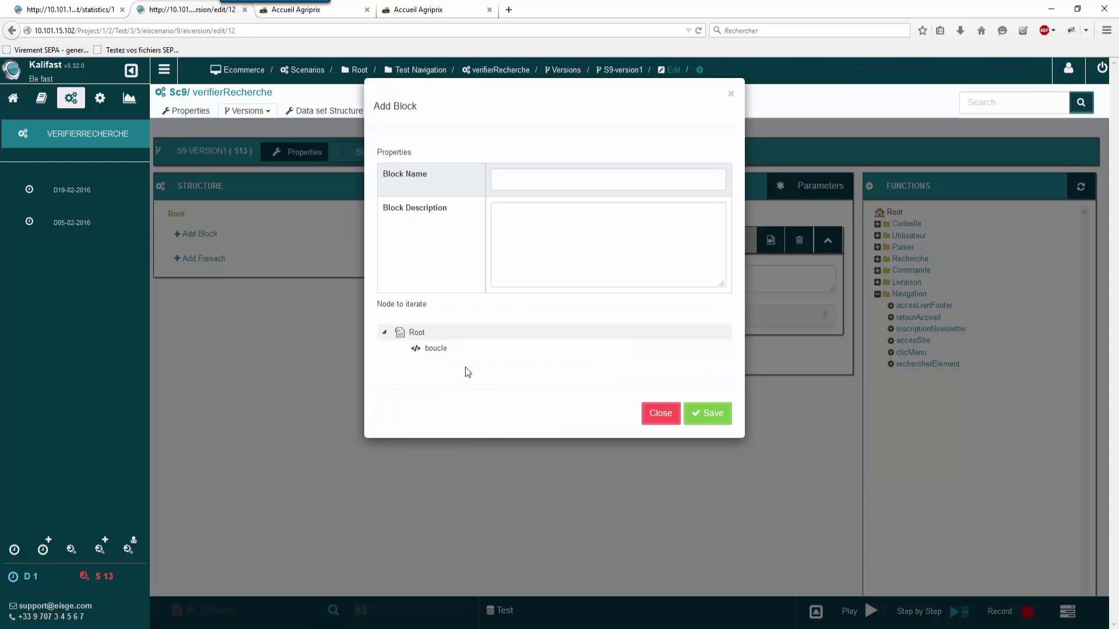
left_click(439, 348)
left_click(583, 180)
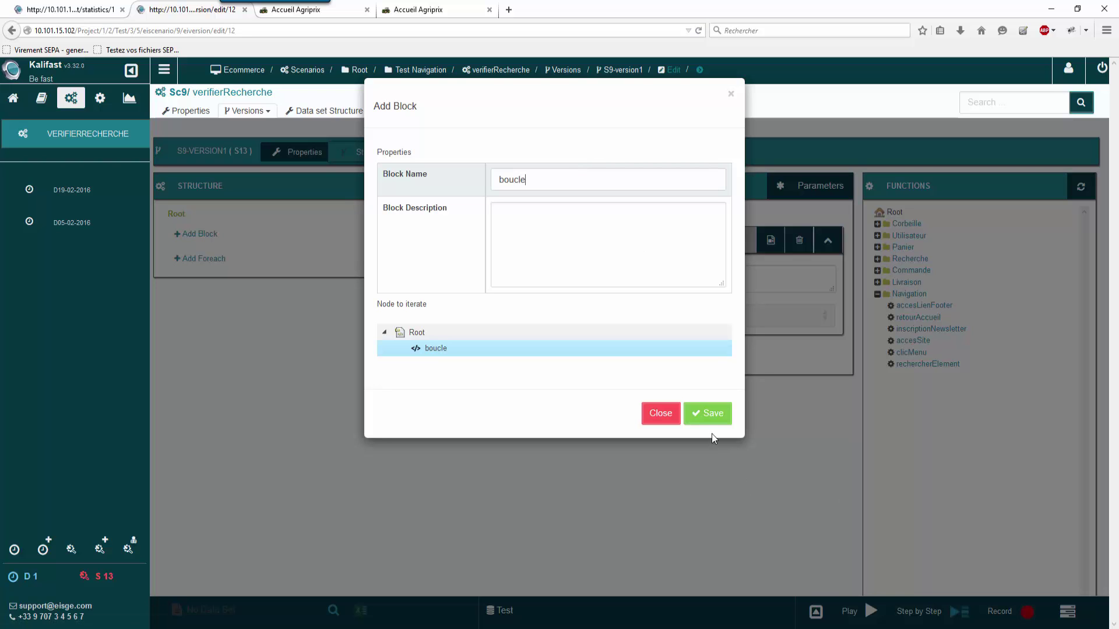
left_click(711, 415)
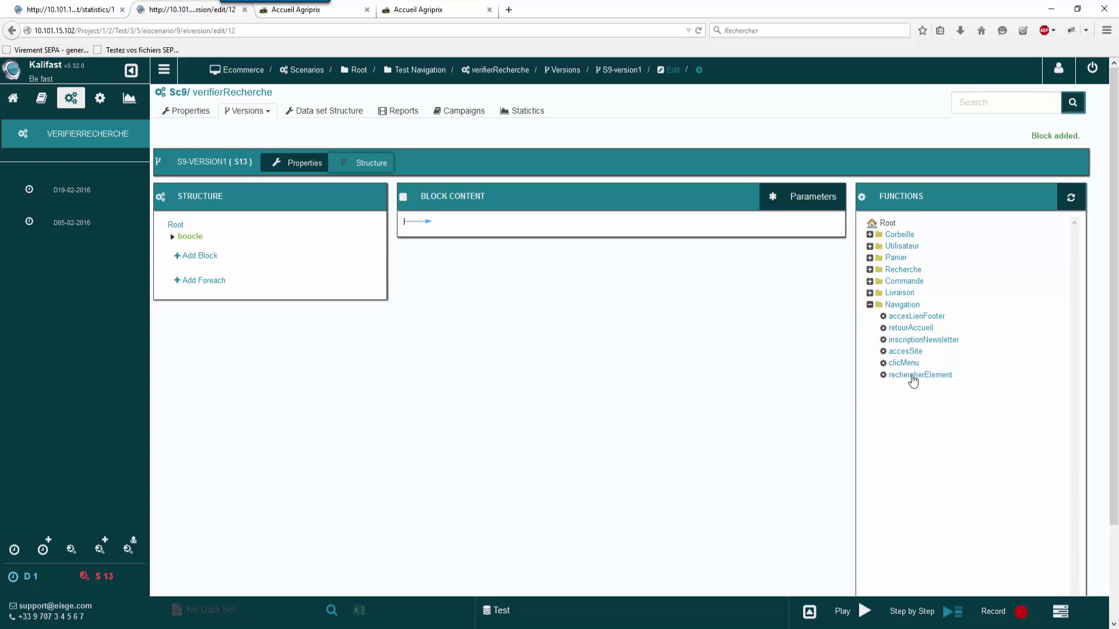
left_click_drag(913, 380, 469, 472)
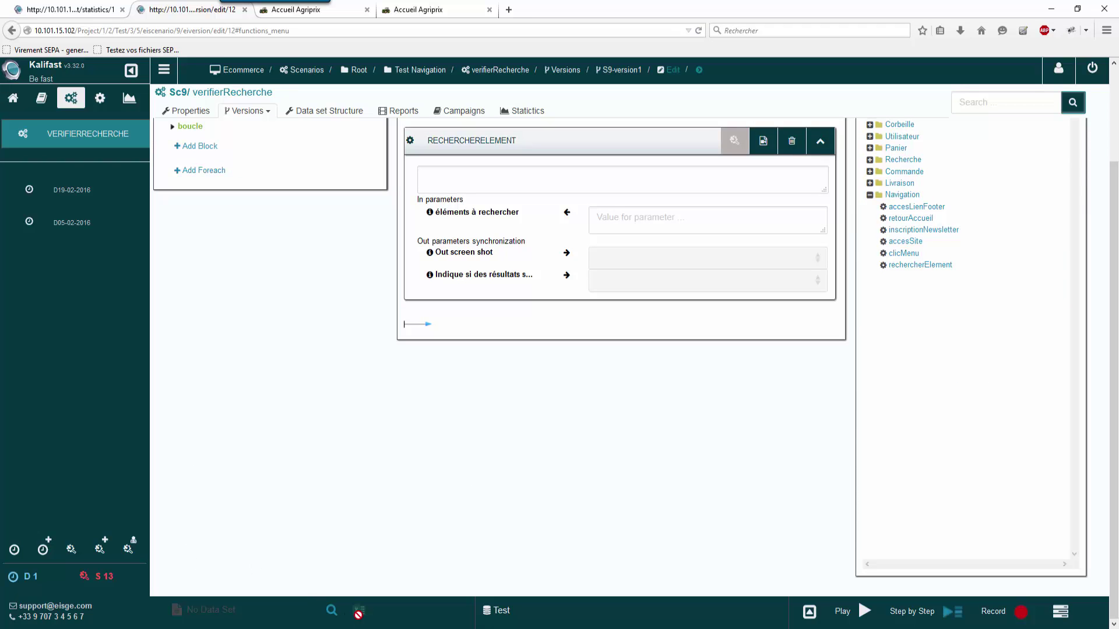
left_click(338, 606)
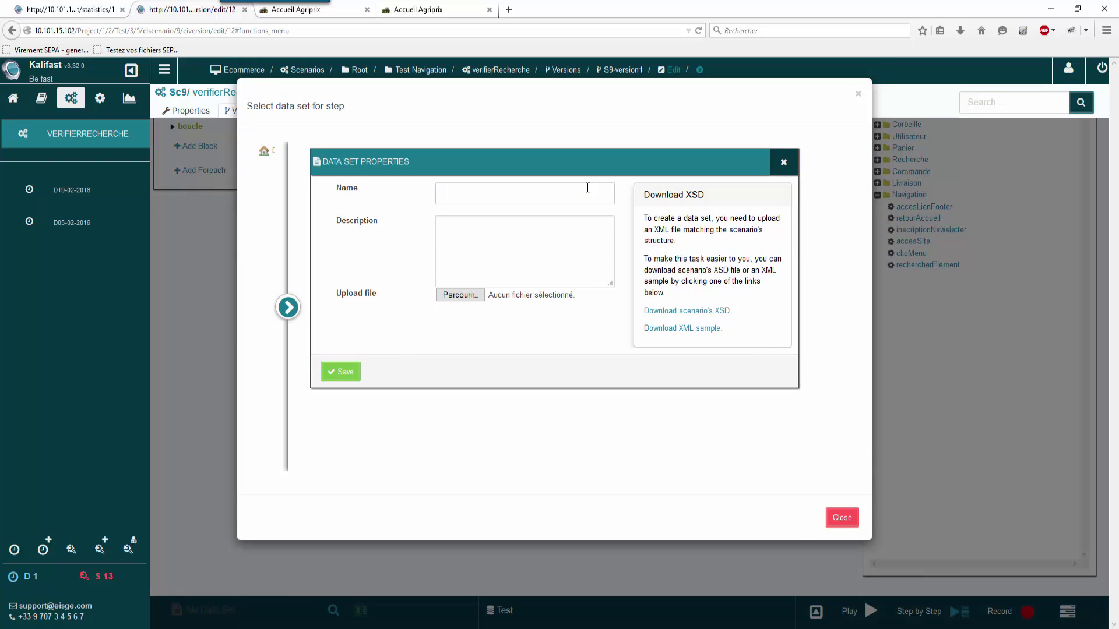
Step: Save a new data set named 'demo' and select it from the Data sets list
type("demo")
left_click(500, 211)
left_click(352, 374)
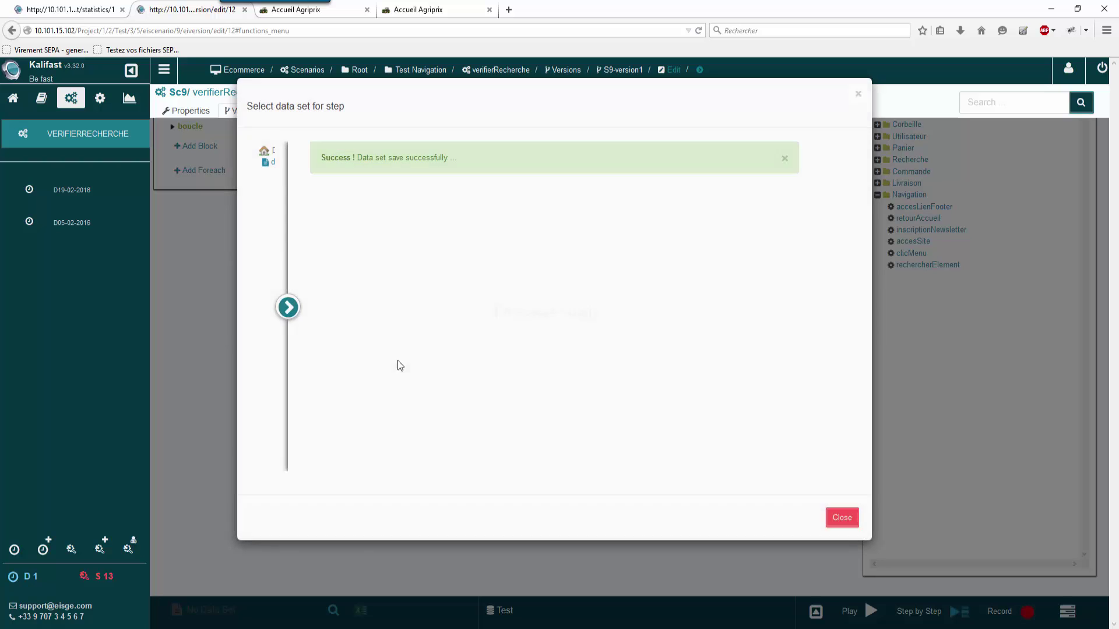
left_click(288, 307)
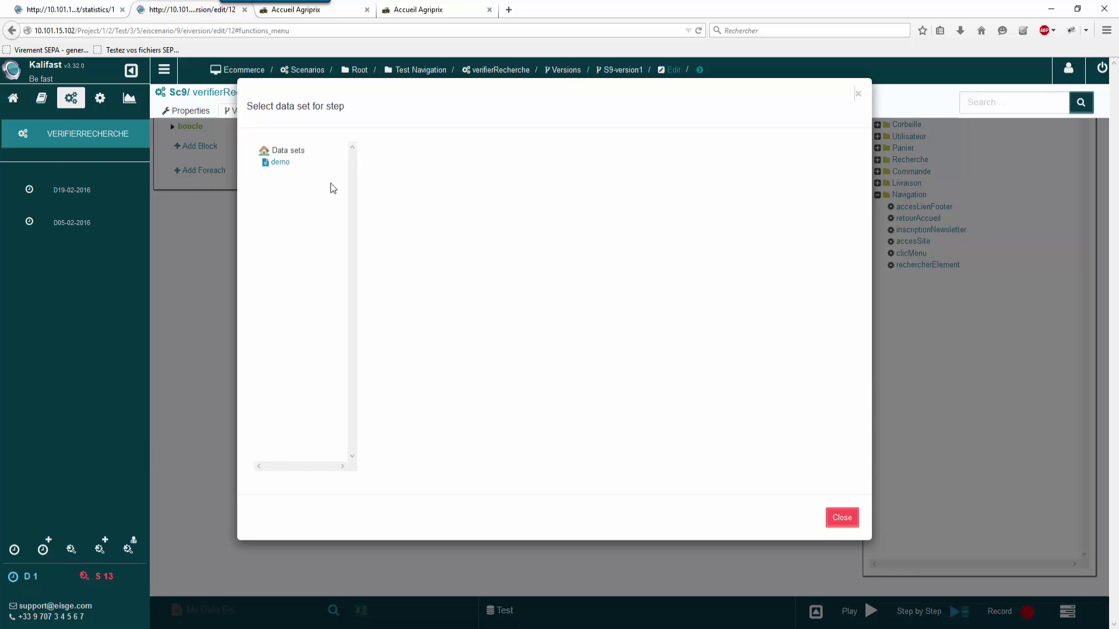
left_click(281, 163)
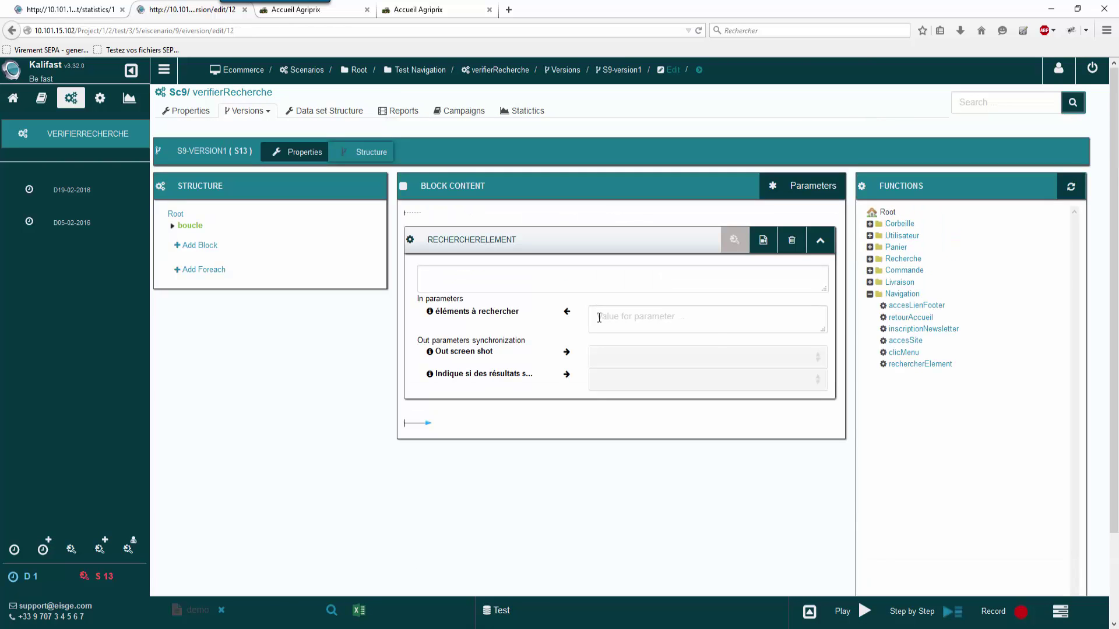
Step: Set the search parameter to #{element}, map the results output to exists, and open Excel
left_click(599, 318)
type("#")
left_click(621, 338)
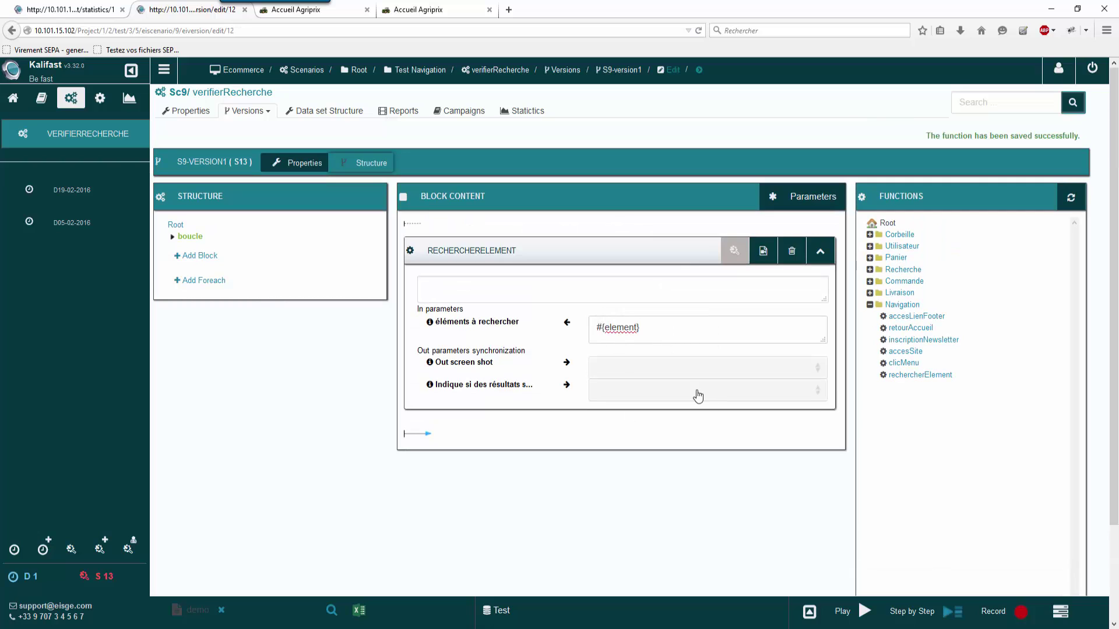
left_click(694, 392)
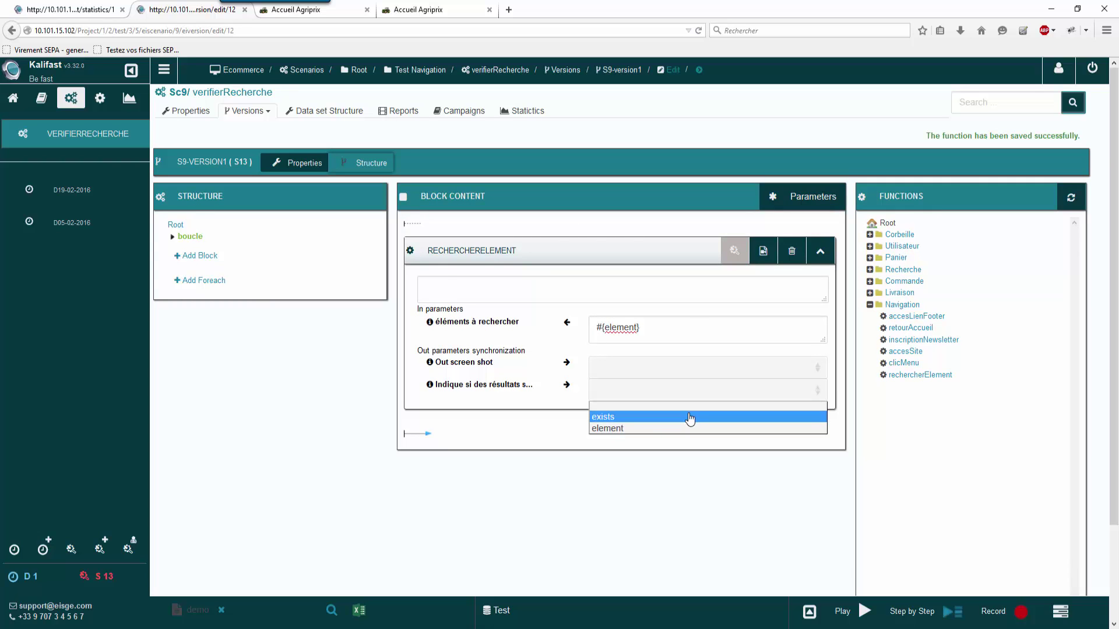
left_click(690, 416)
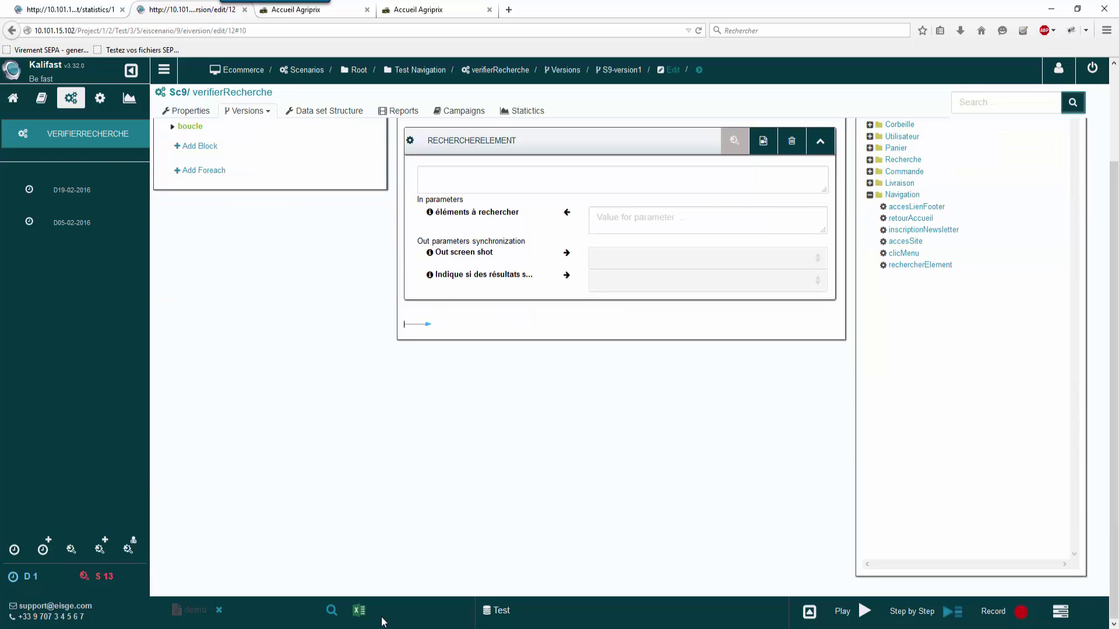
left_click(359, 611)
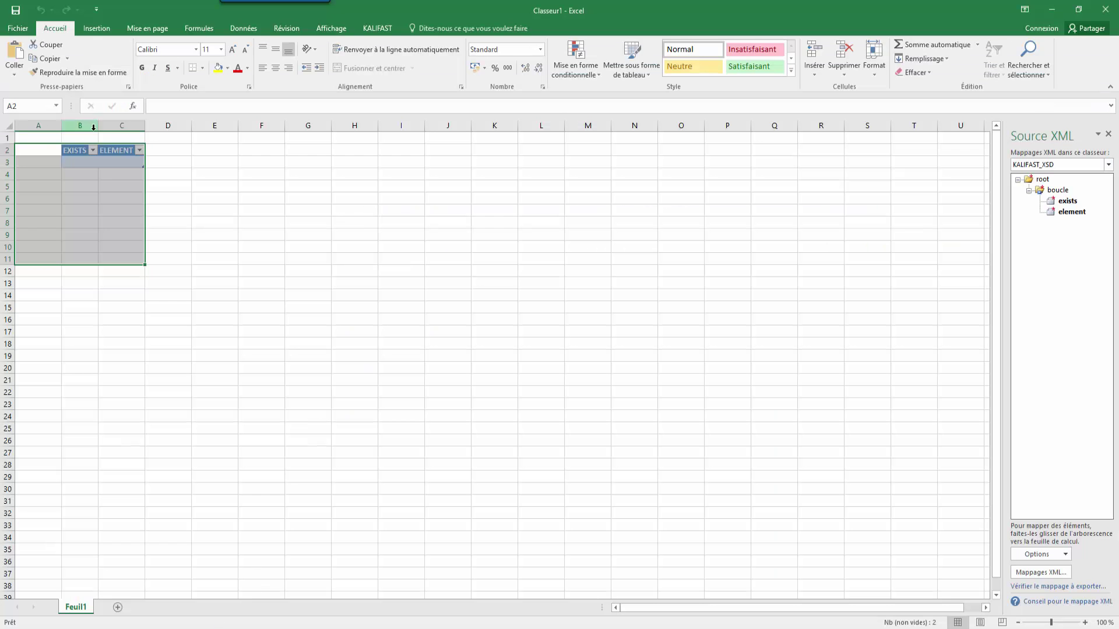
Step: Enter coûtre, soc and charrue in the ELEMENT column starting at C3
left_click(73, 151)
left_click(375, 29)
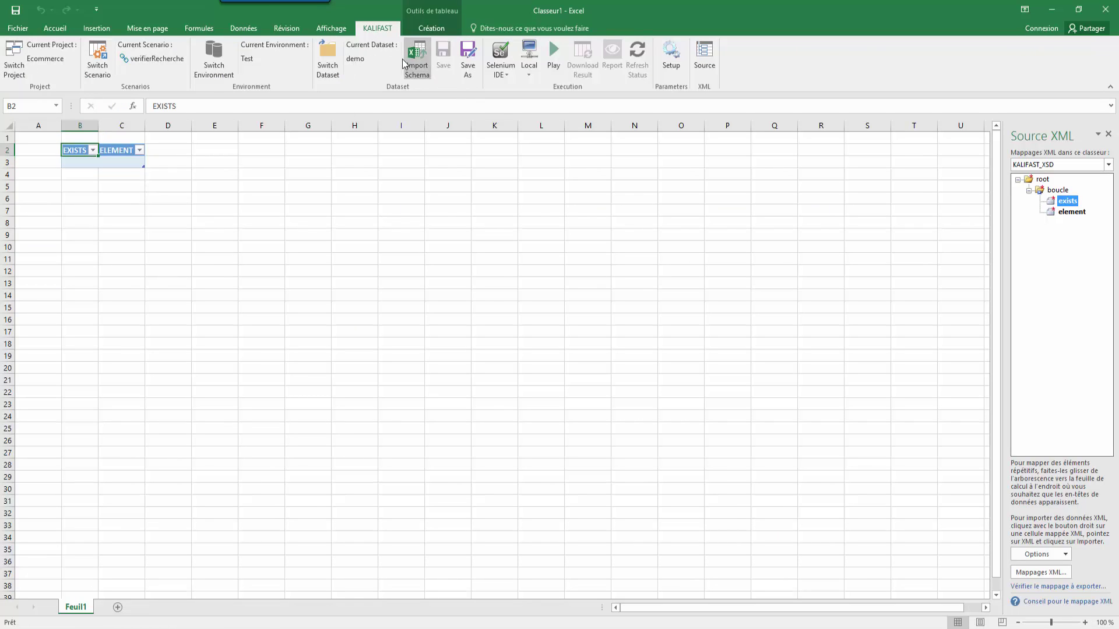
left_click(113, 162)
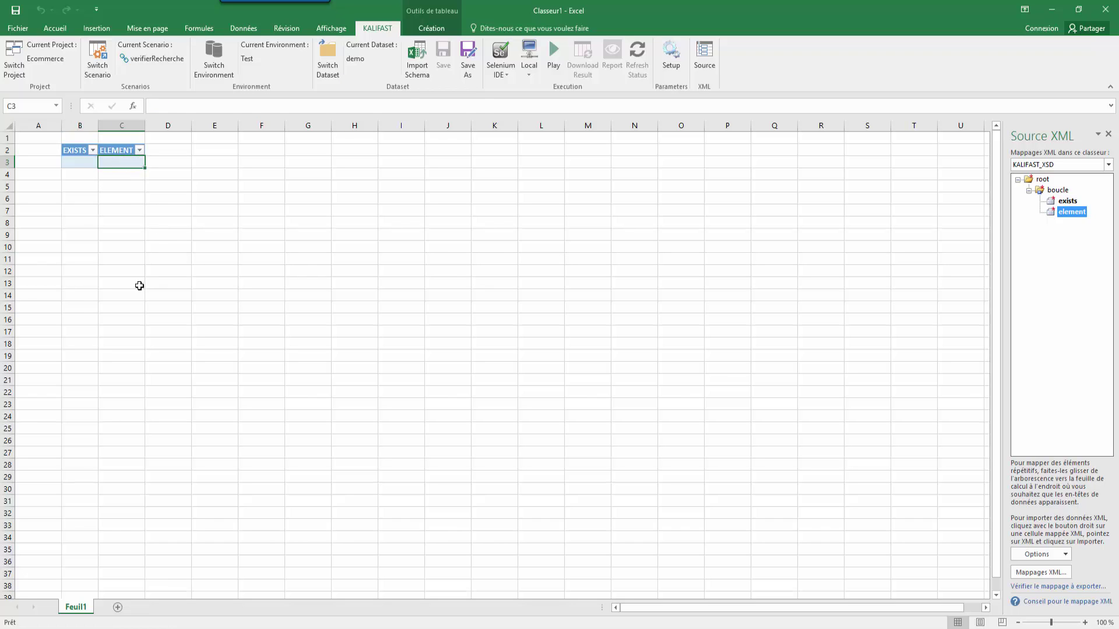
type("coûtre")
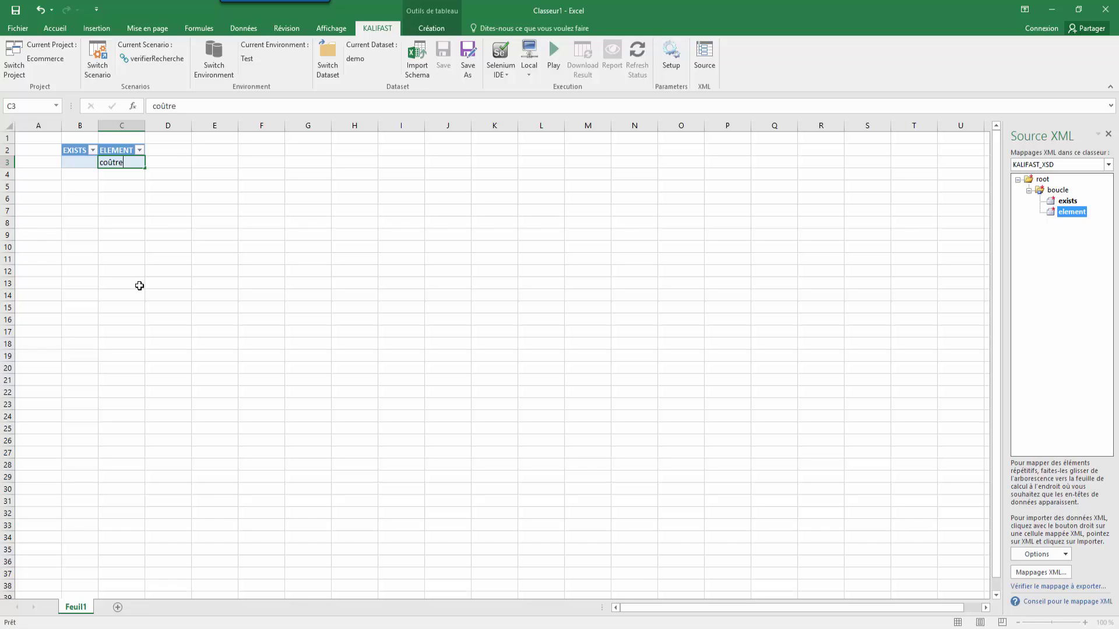
key("Return")
type("soc")
key("Return")
key("Tab")
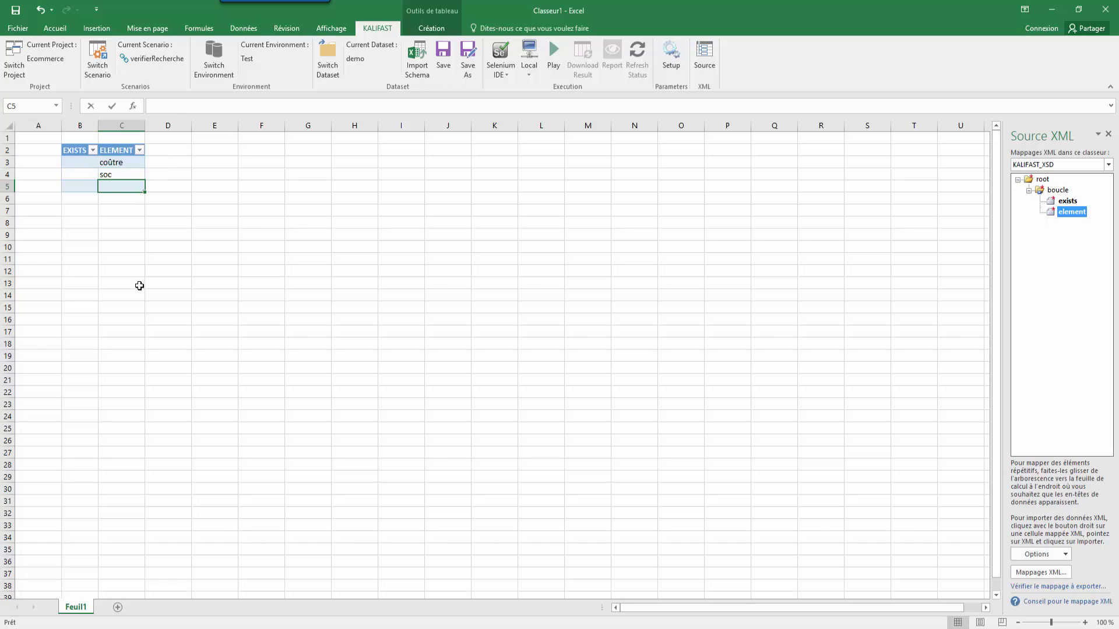
type("charrue")
key("Return")
Step: Continue the ELEMENT column with tracteur, herse, bille and roulement
key("Tab")
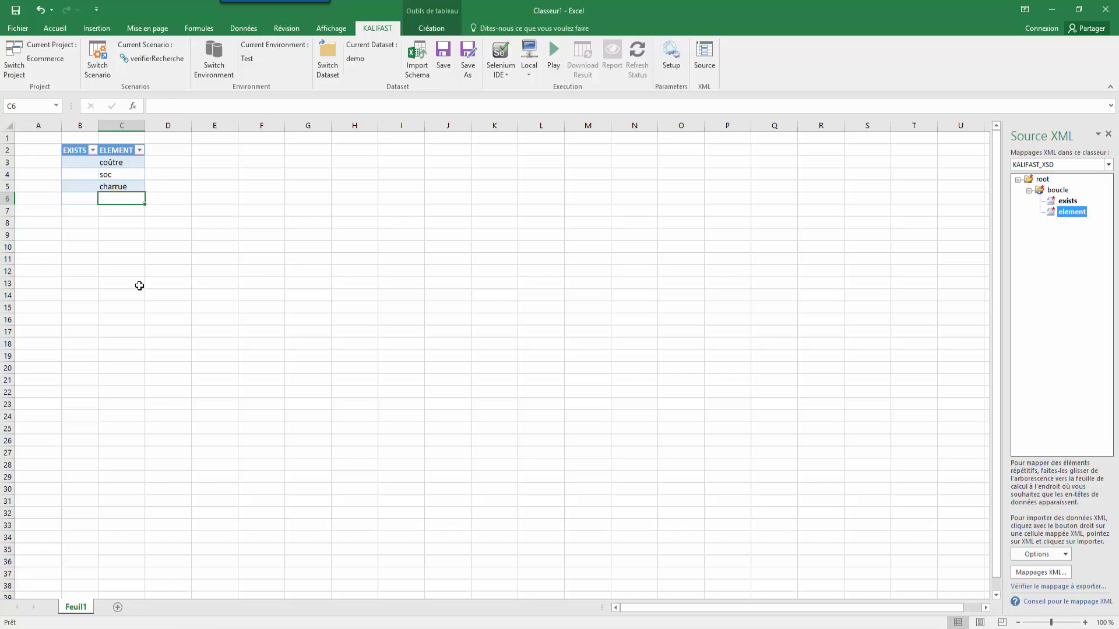
type("tracteur")
key("Return")
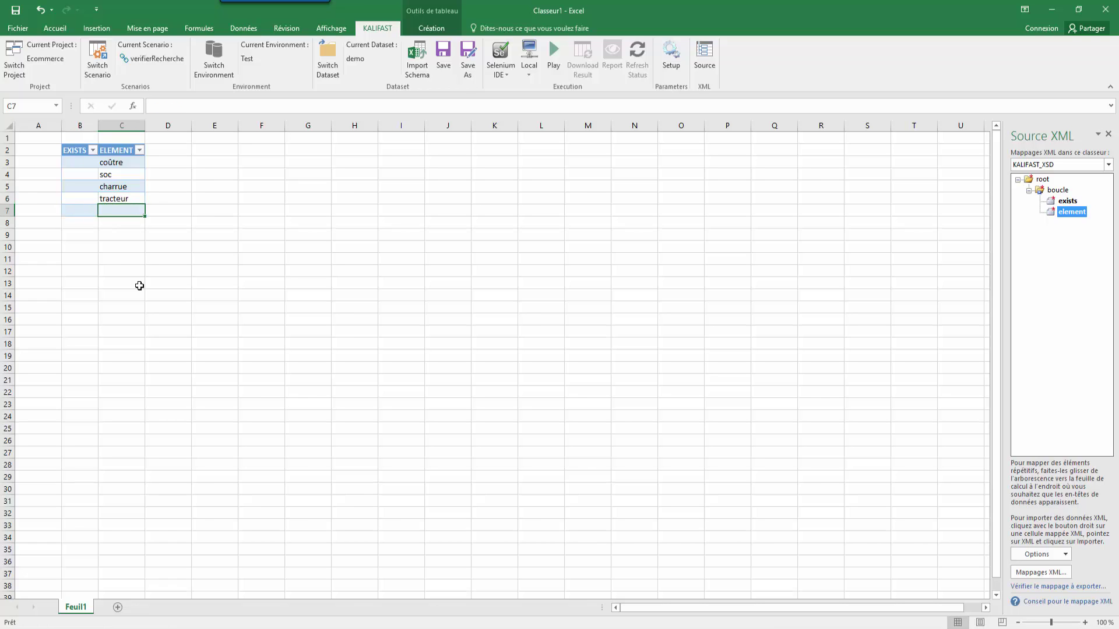
type("herse")
key("Return")
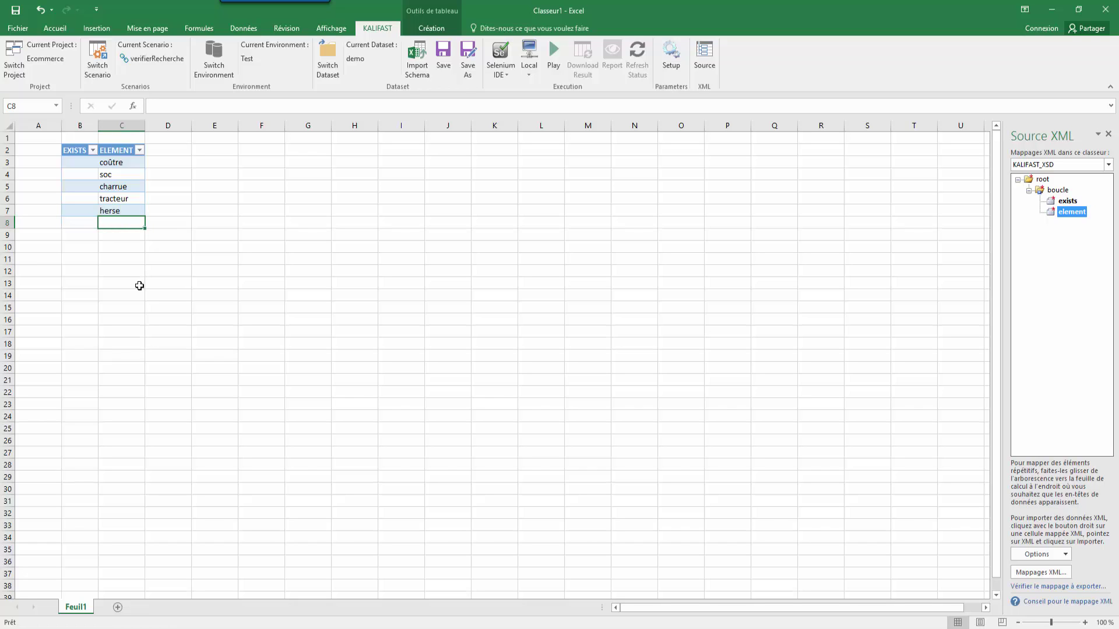
type("bille")
key("Return")
type("roul")
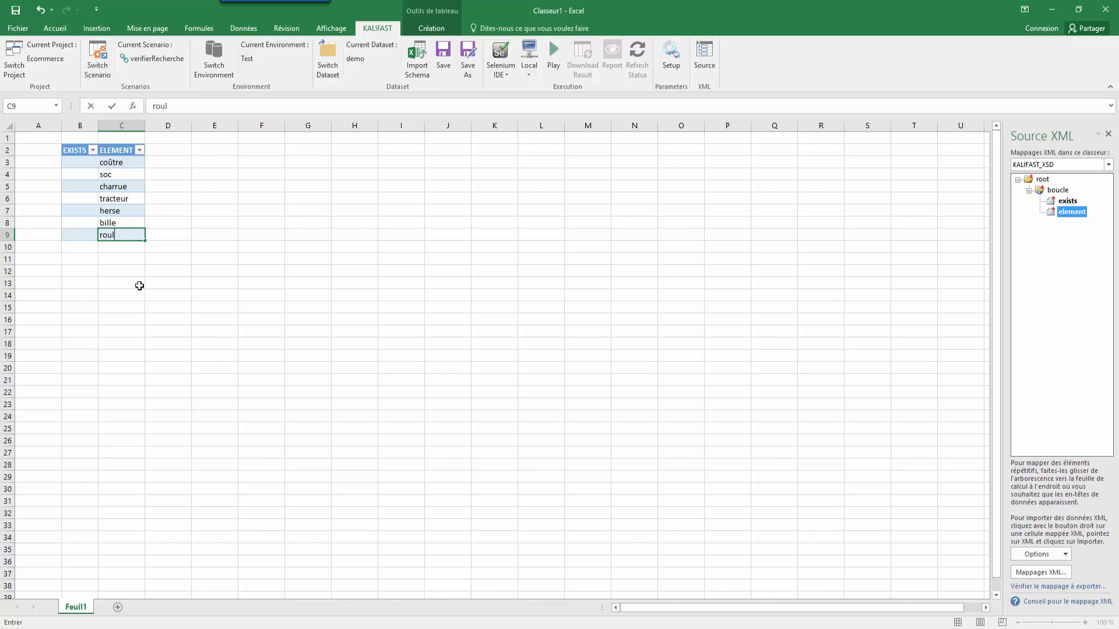
type("ement")
Step: Commit roulement in C9 and save the dataset as a new version
left_click(120, 174)
left_click(445, 62)
left_click(502, 67)
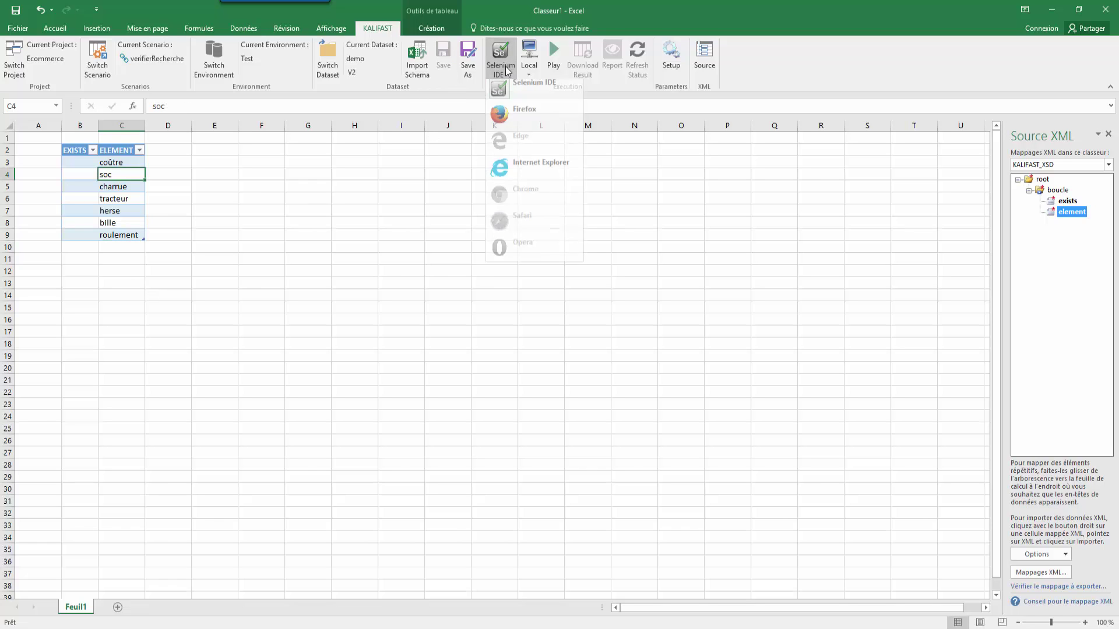
left_click(523, 64)
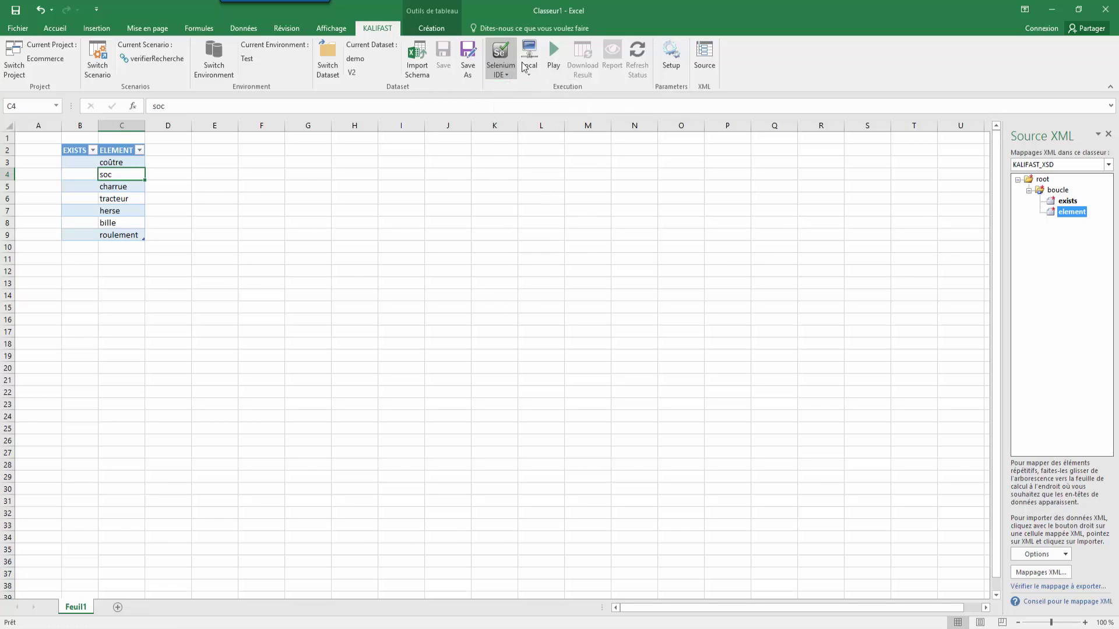
Step: Run the scenario on Surface Pro 2 / Windows and open the Execution N°180 report
left_click(537, 66)
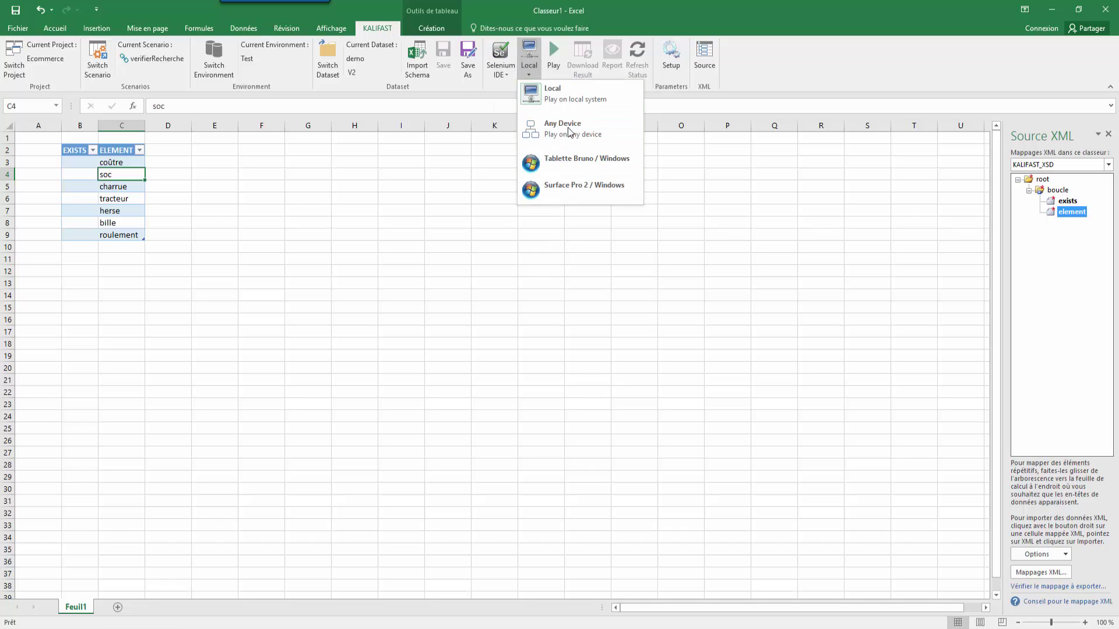
left_click(568, 187)
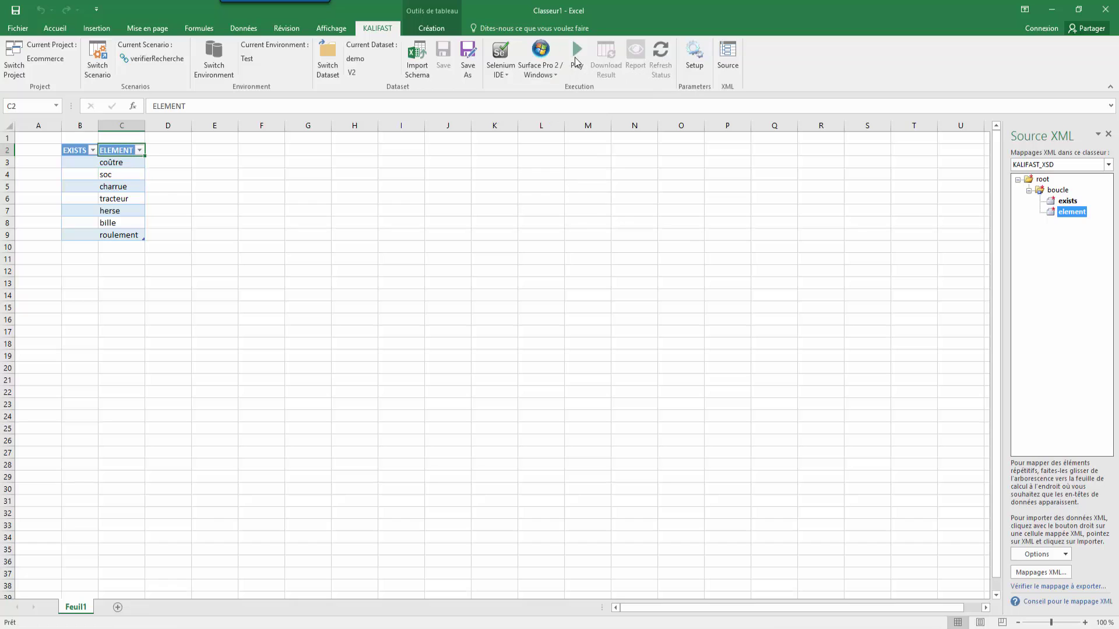
left_click(574, 57)
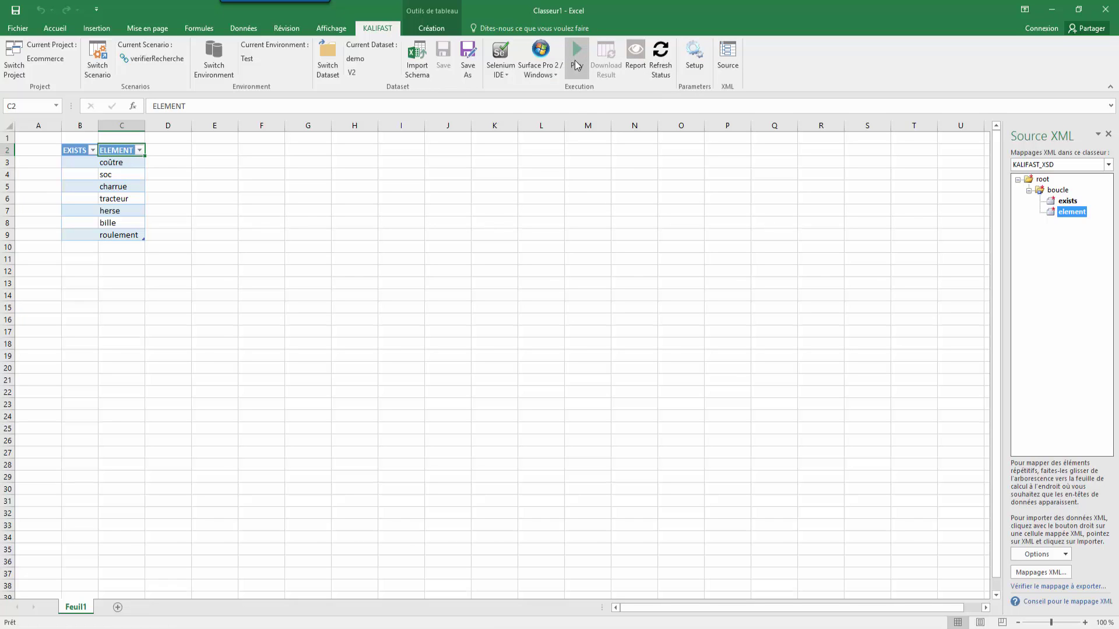
left_click(642, 63)
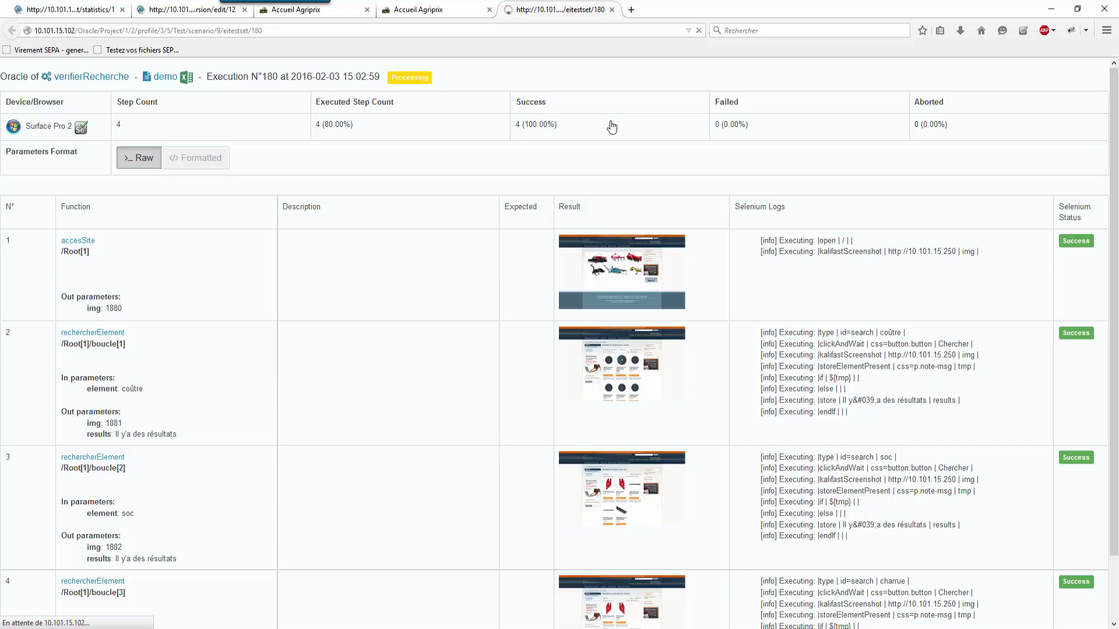
Step: Review all eight successful steps of the Execution N°180 report, reloading until complete, then close it
scroll(487, 258, "down", 3)
scroll(484, 253, "down", 3)
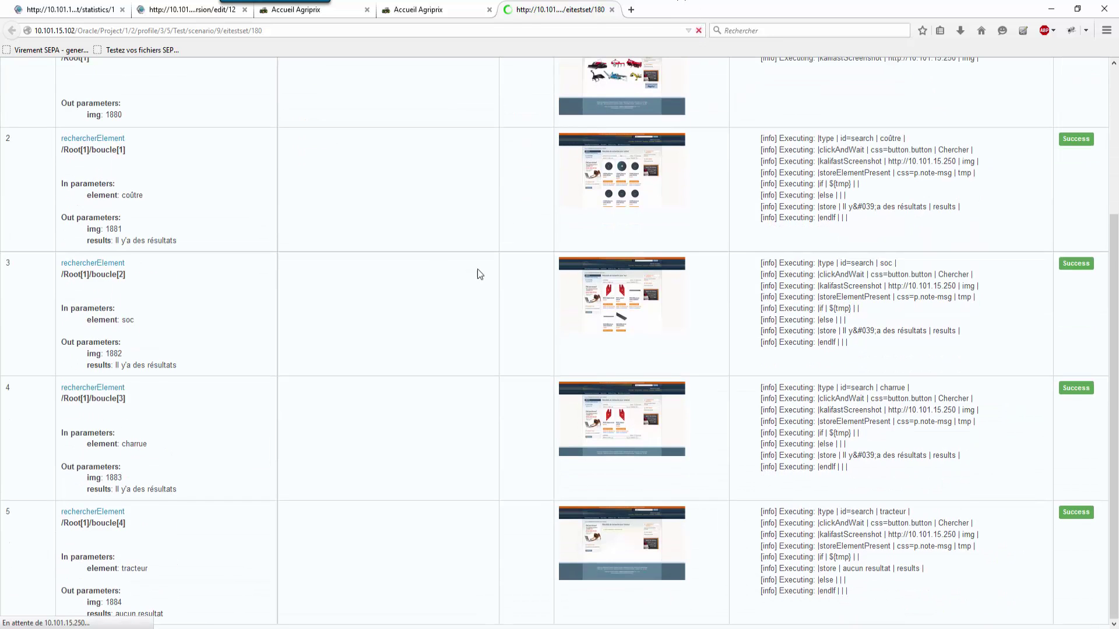
scroll(428, 251, "down", 3)
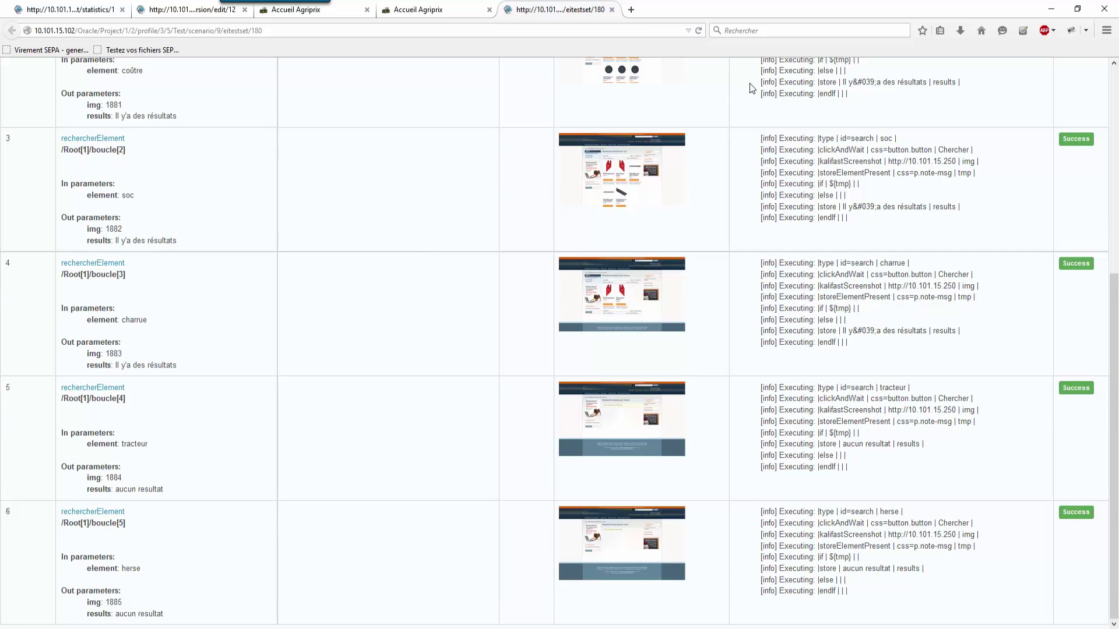
left_click(697, 30)
scroll(254, 371, "down", 3)
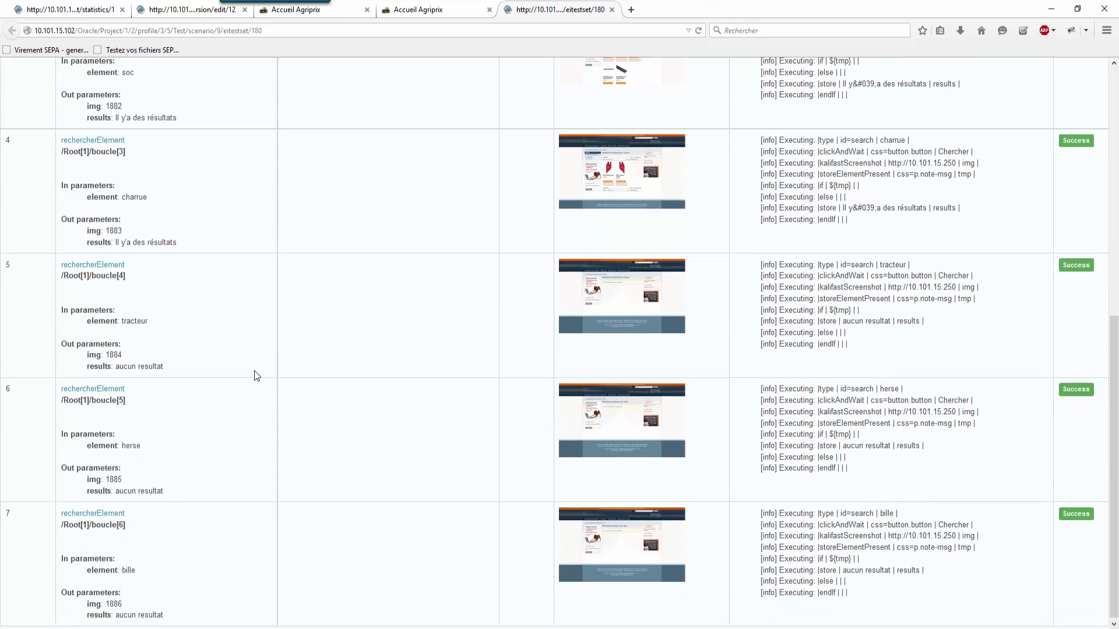
left_click(698, 28)
scroll(431, 247, "down", 3)
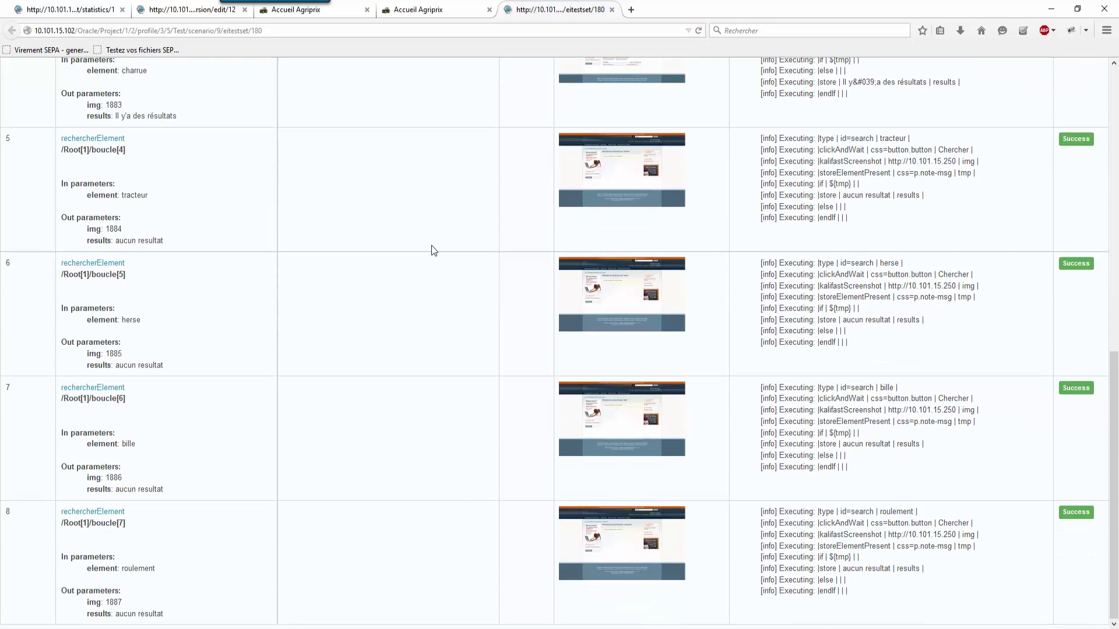
middle_click(545, 6)
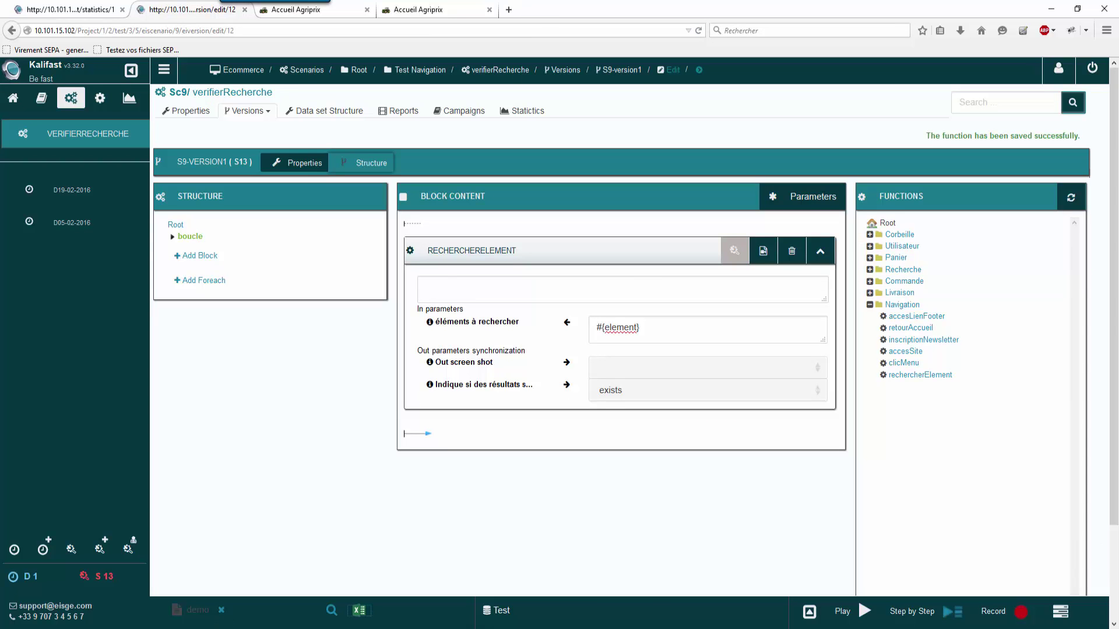
Step: Refresh the run status and download results into EXISTS: results for coûtre, soc and charrue only
left_click(157, 577)
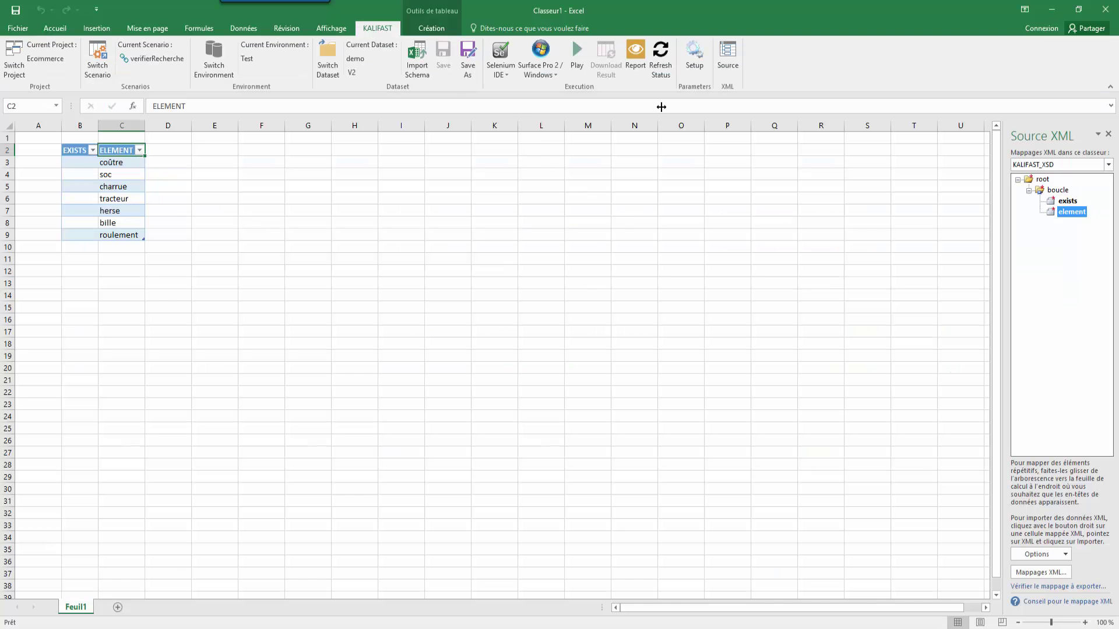
left_click(659, 73)
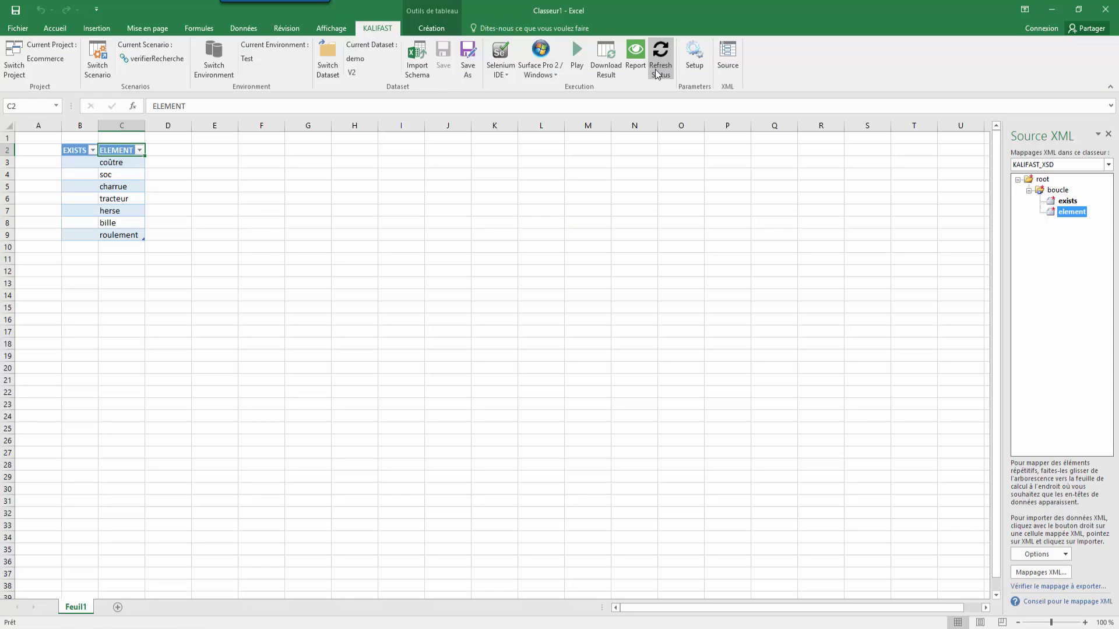
left_click(610, 59)
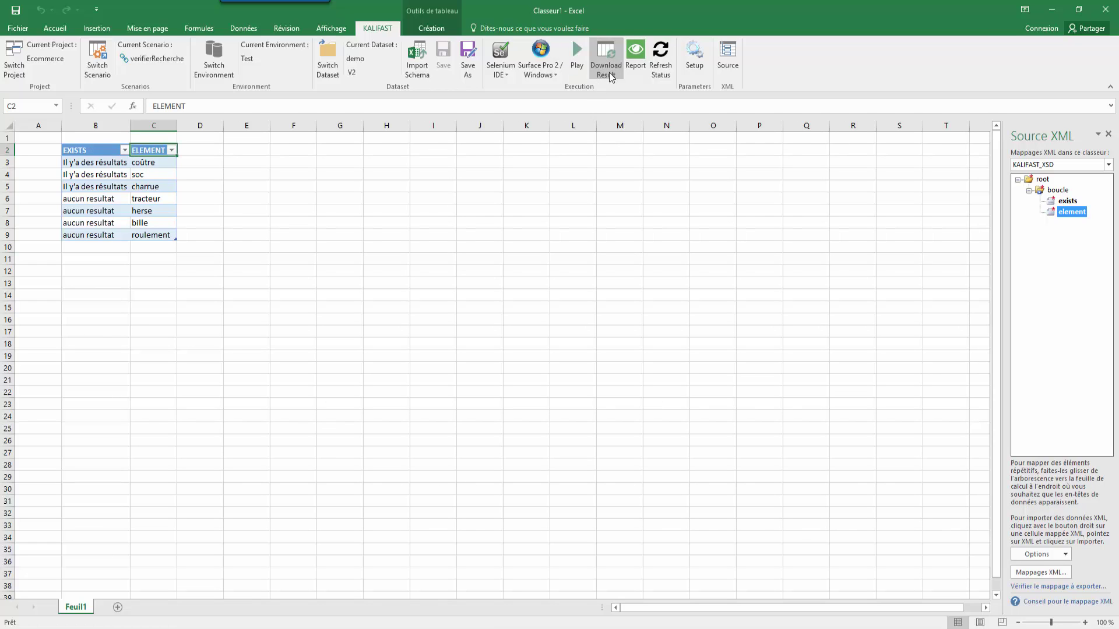
Step: Show delivery D05-02-2016's Statistics down to the function executions chart (80% never executed)
left_click(1055, 9)
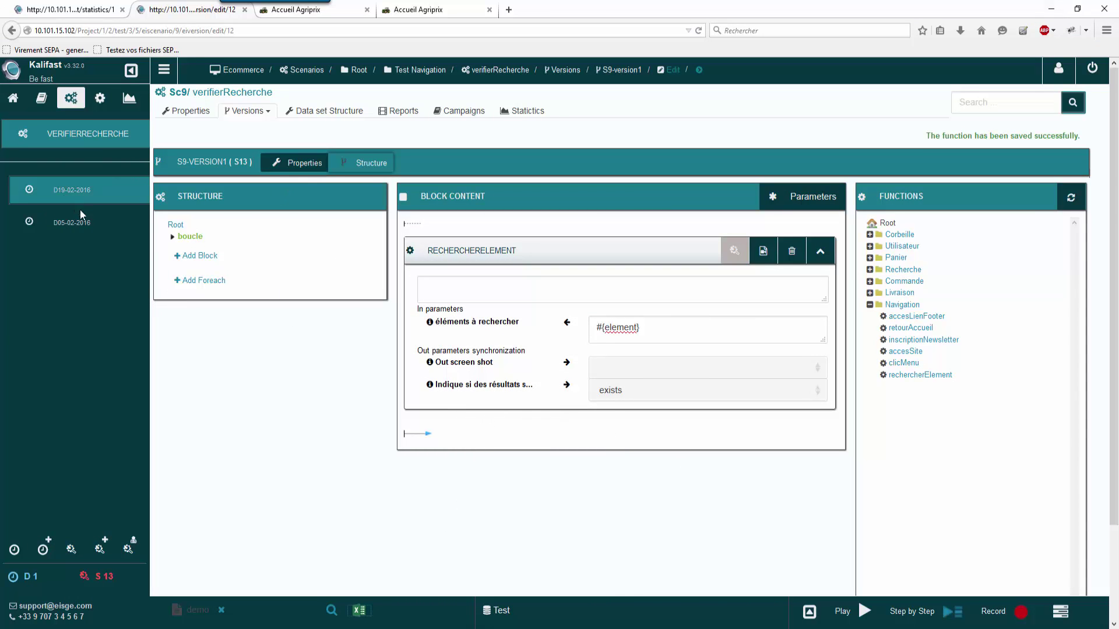
left_click(82, 236)
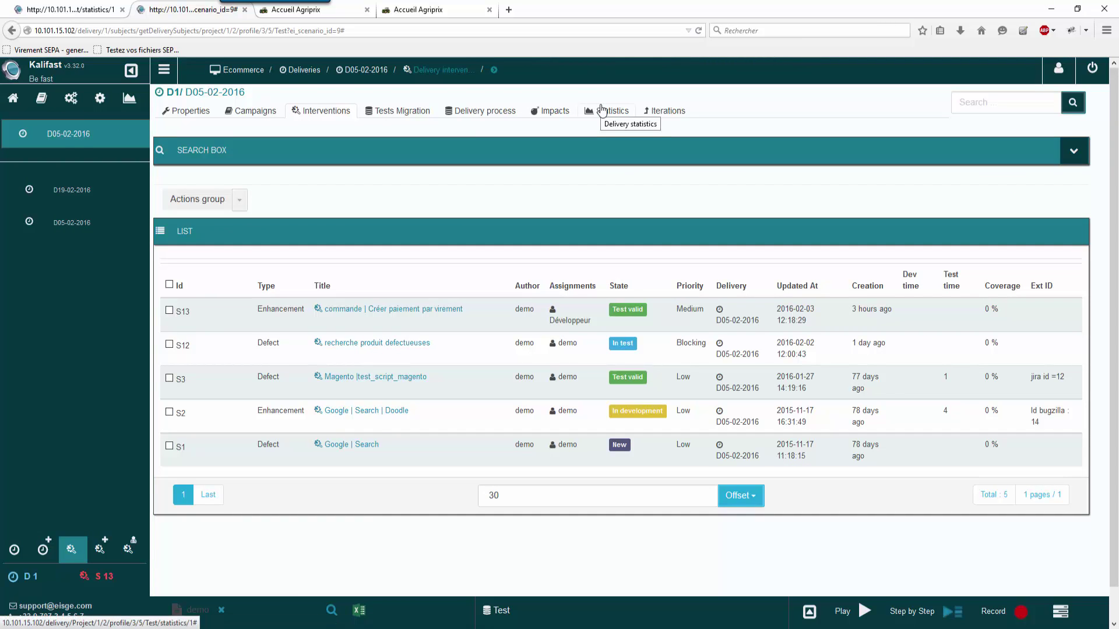
left_click(603, 111)
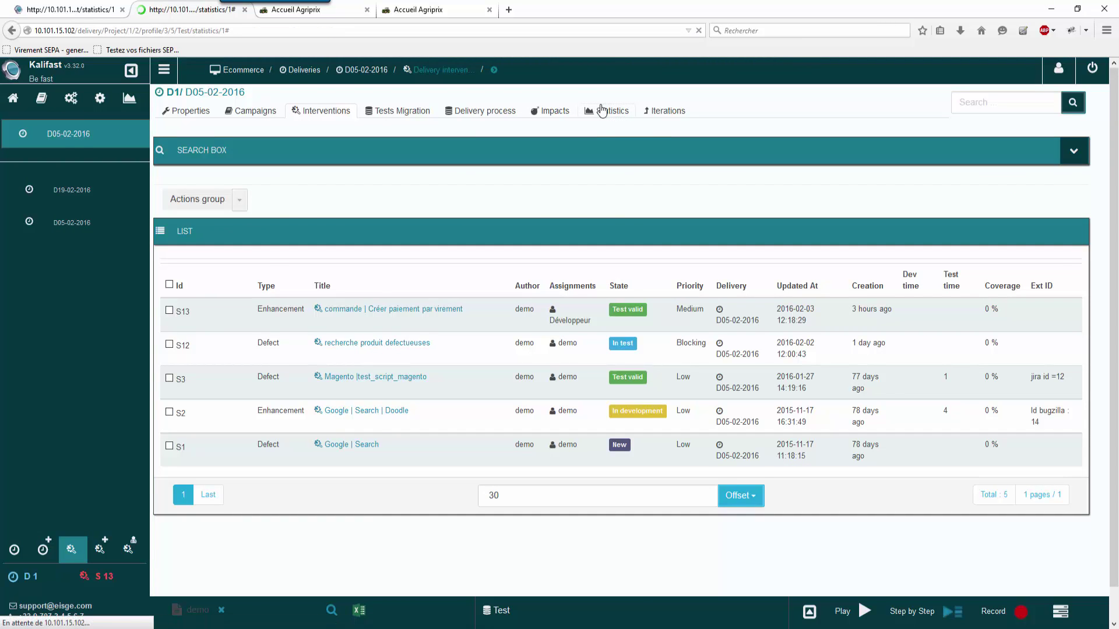
scroll(402, 342, "down", 4)
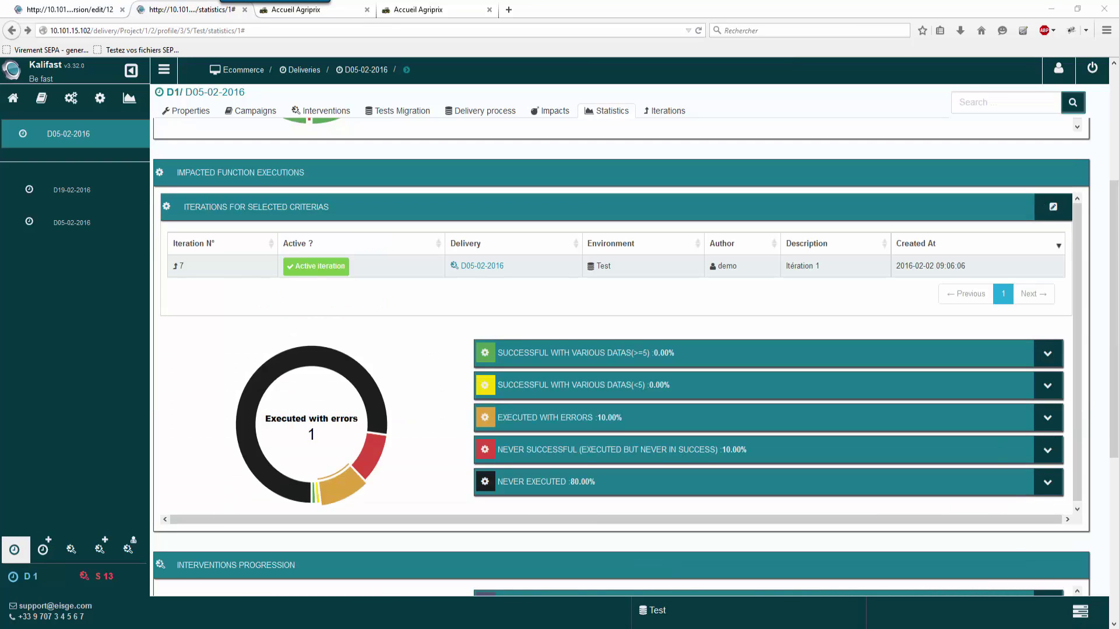
Step: Add a new iteration with comment 'Itération' to the delivery's Test environment
left_click(643, 112)
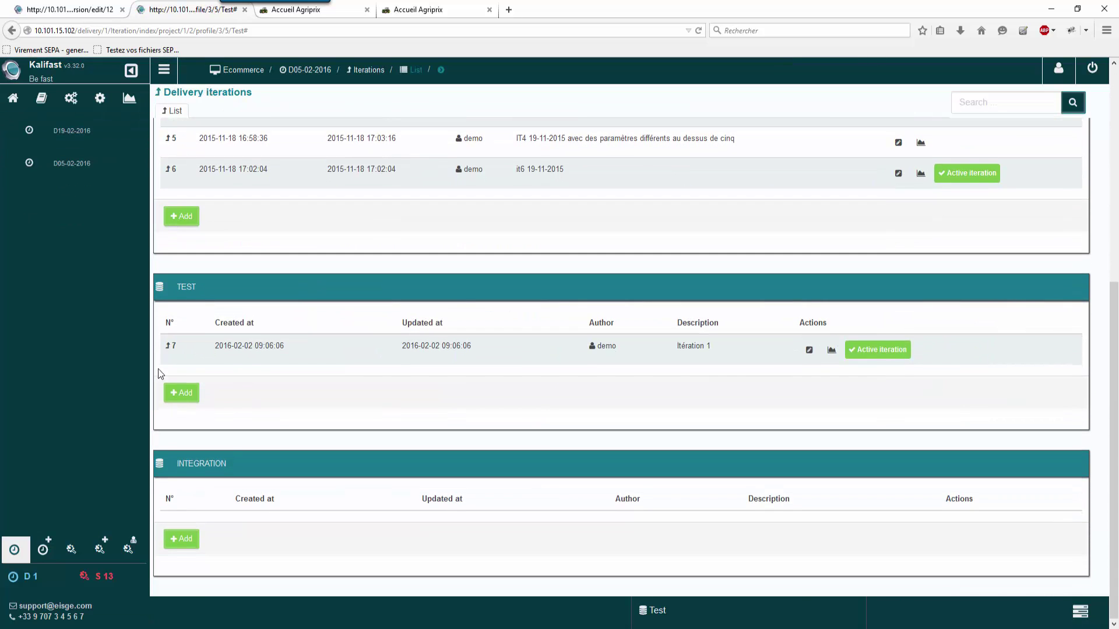
left_click(186, 393)
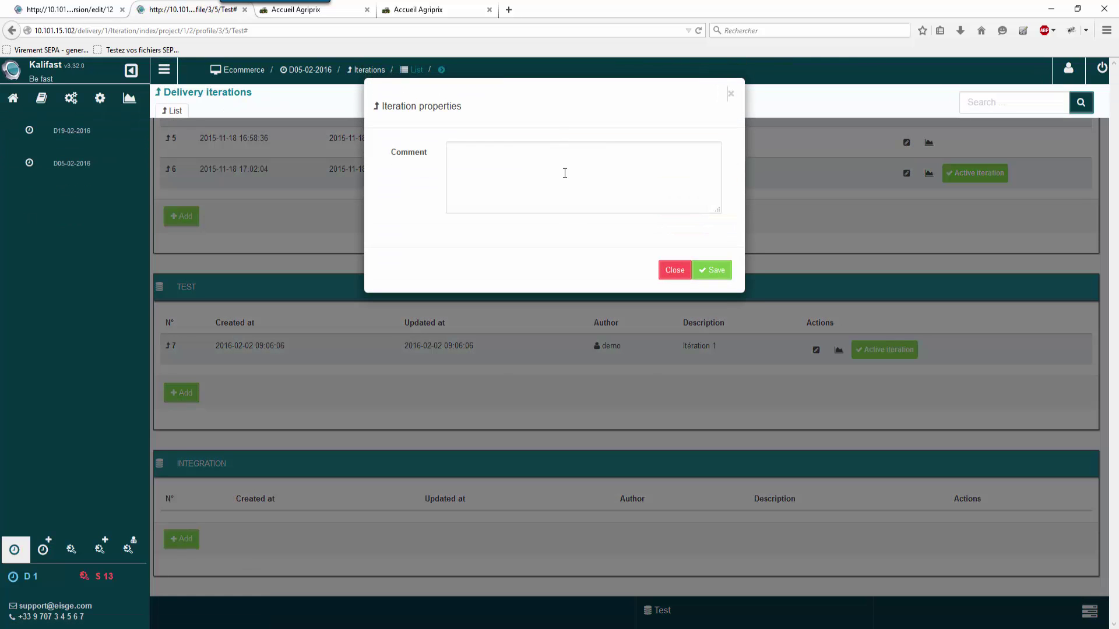
type("Itération 2")
left_click(710, 271)
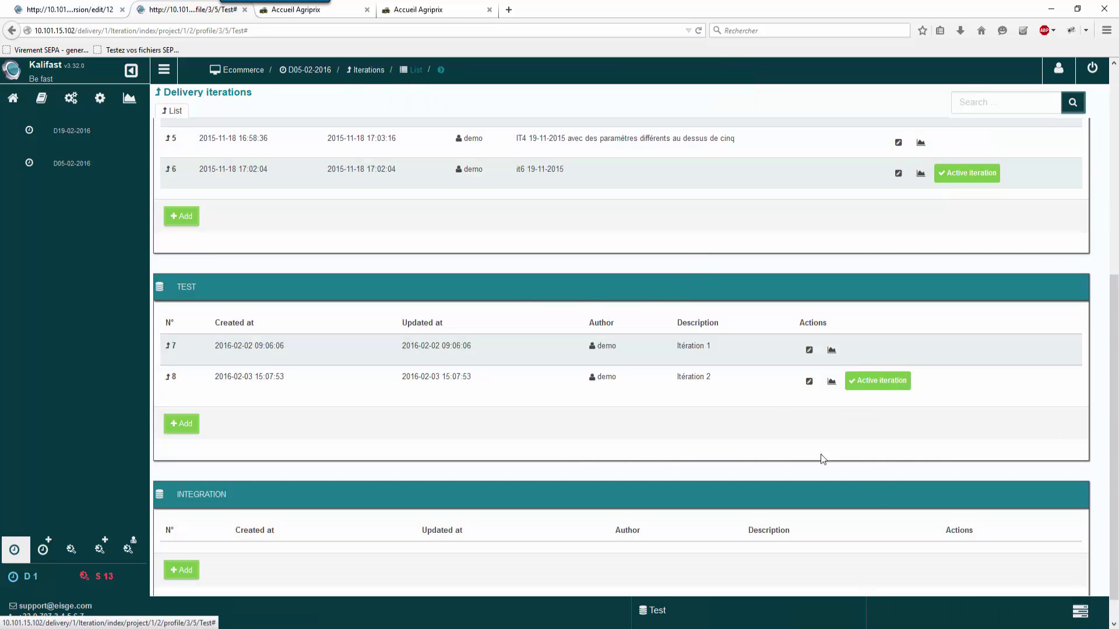
Step: Review iteration 8 statistics, then show D05-02-2016's campaigns list with ValidationCampD1
left_click(831, 382)
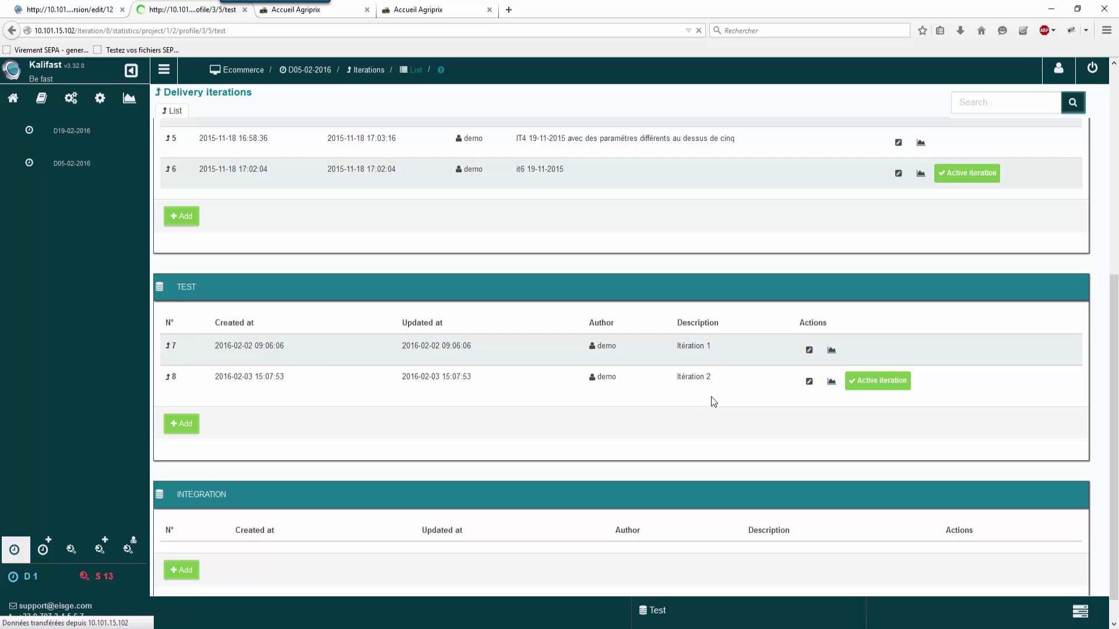
scroll(319, 386, "down", 5)
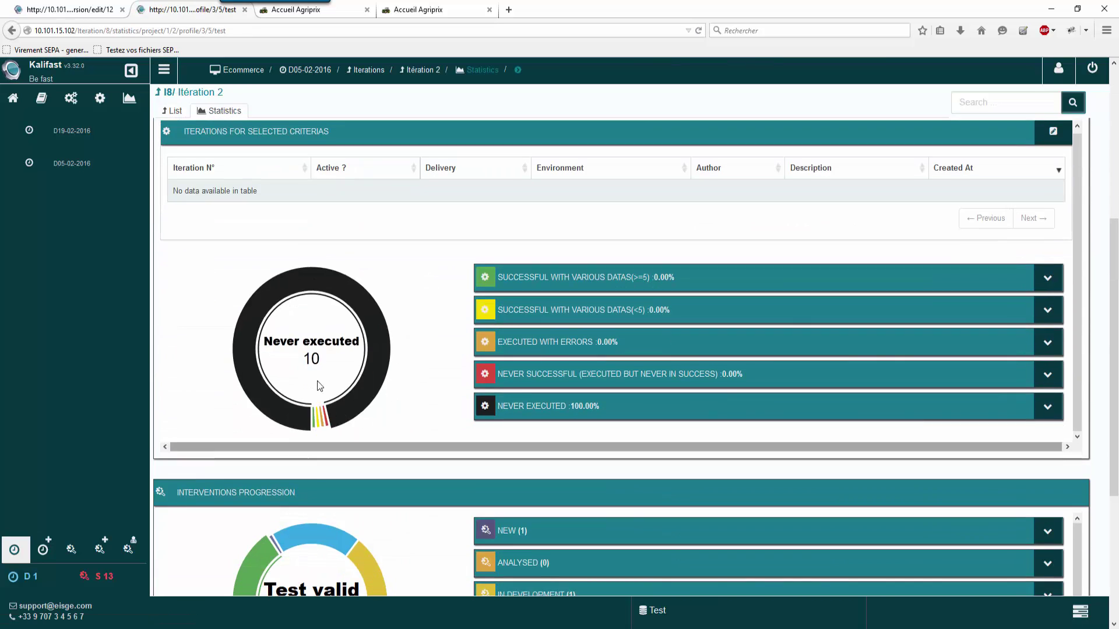
scroll(326, 387, "up", 5)
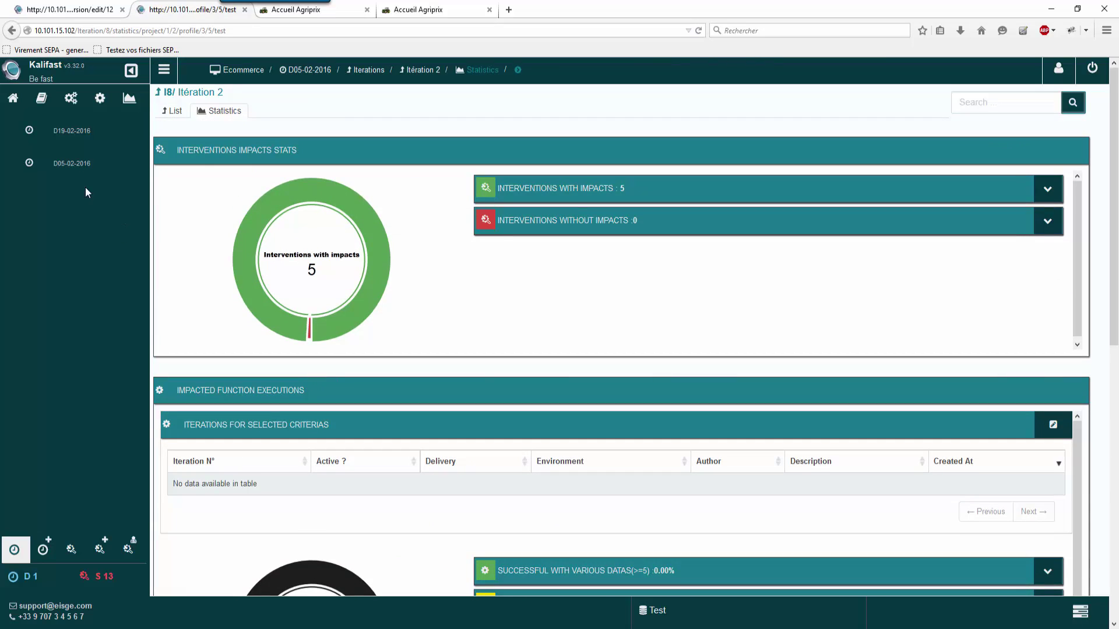
left_click(86, 166)
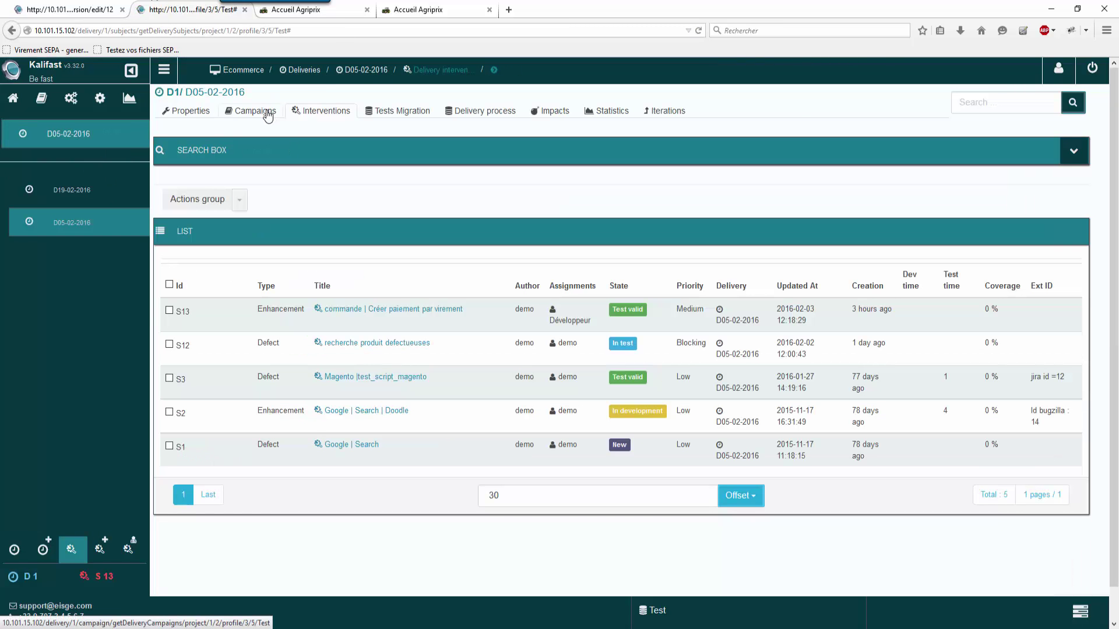
left_click(266, 113)
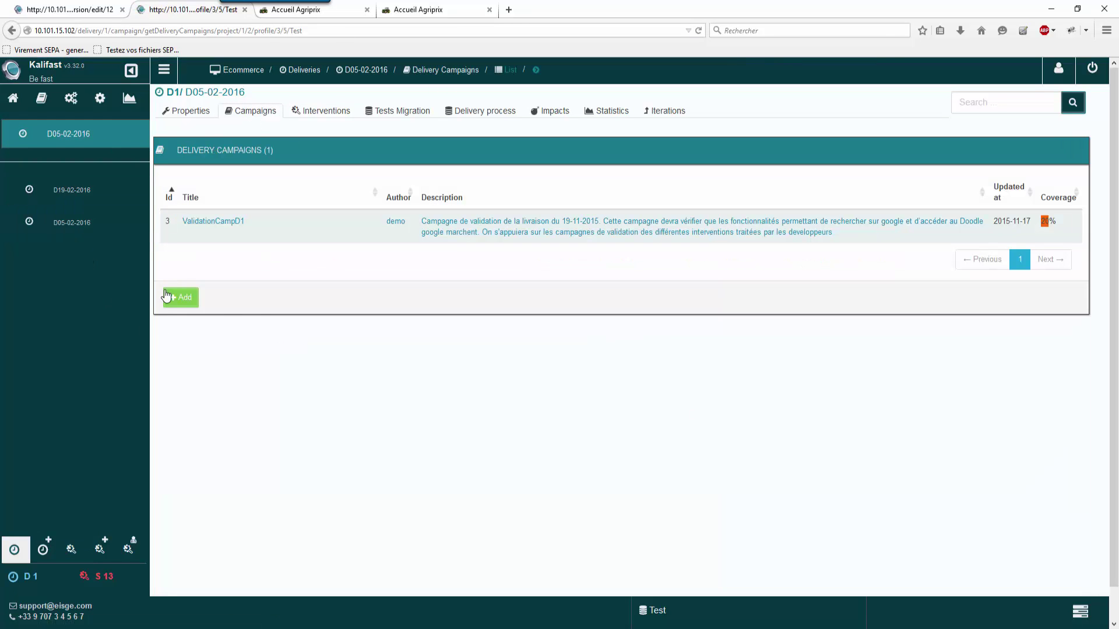
Step: Create the campaign 'Campagne Livraison' in D05-02-2016 and bring up its step editor
left_click(166, 297)
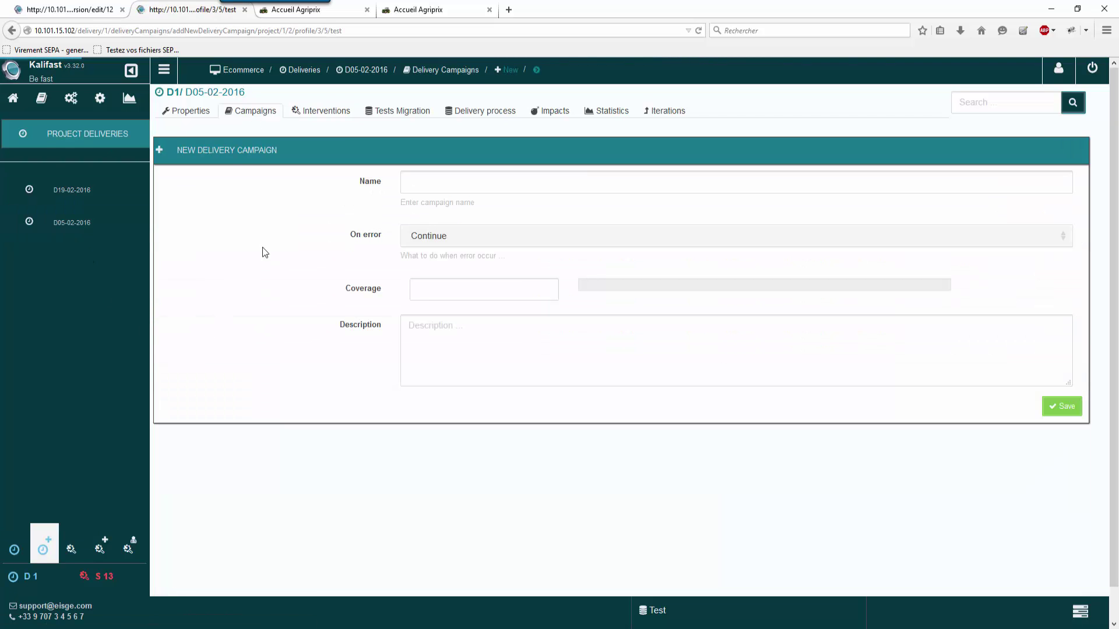
left_click(442, 191)
type("Campagne")
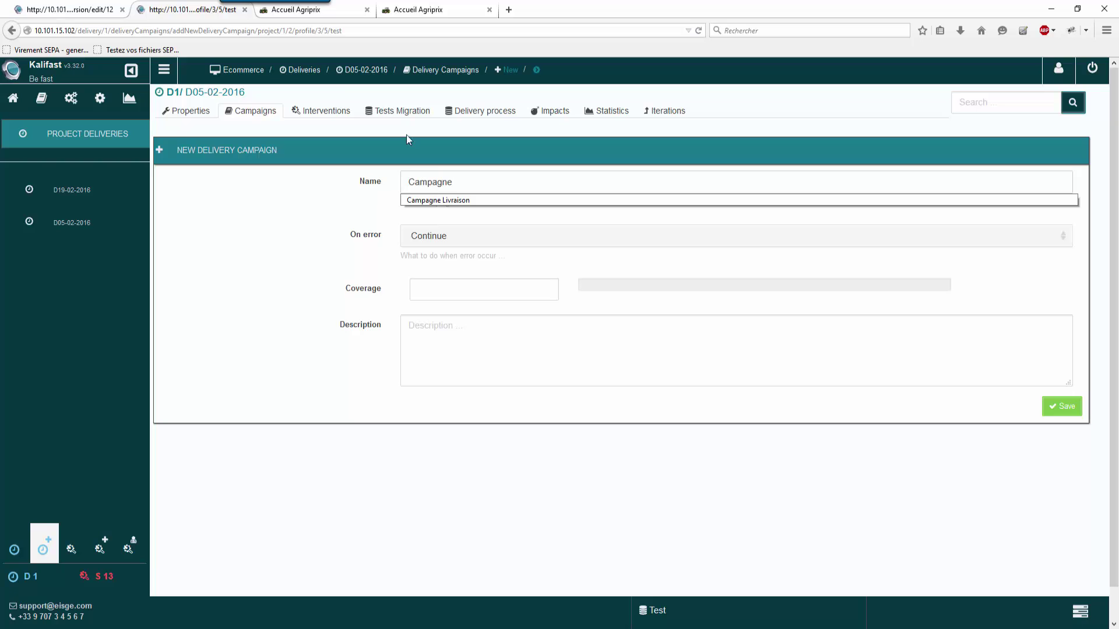
left_click(452, 200)
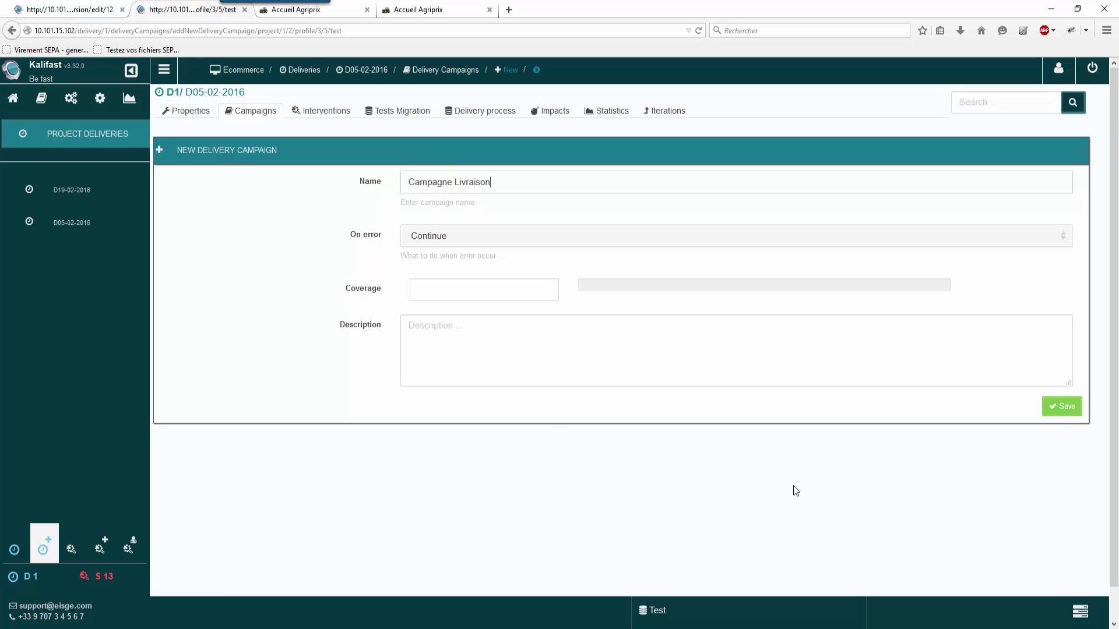
left_click(1058, 410)
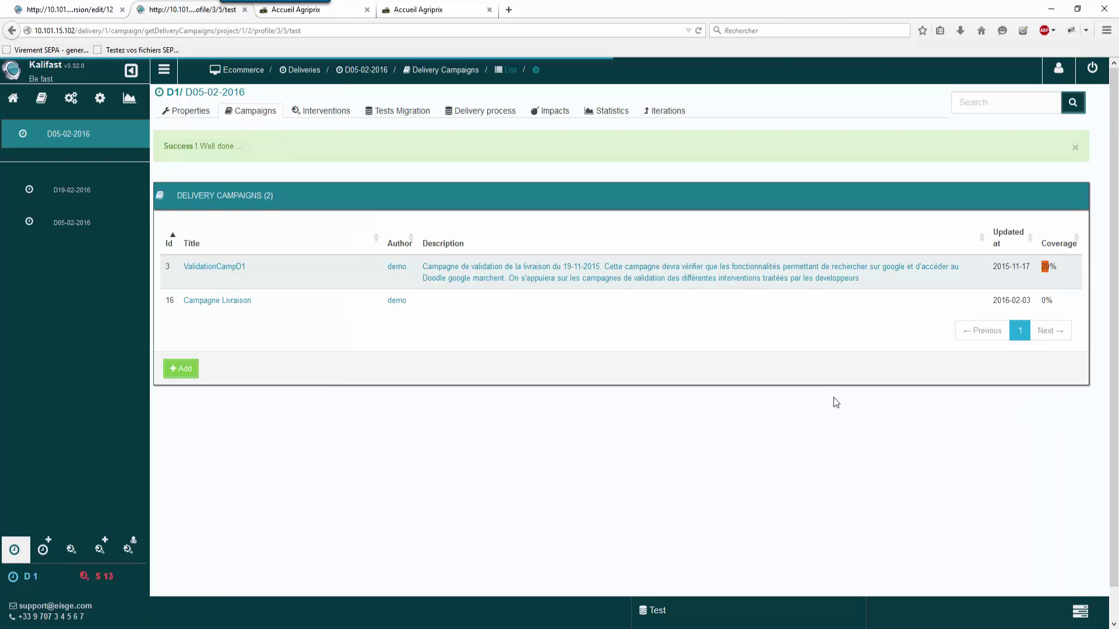
left_click(240, 301)
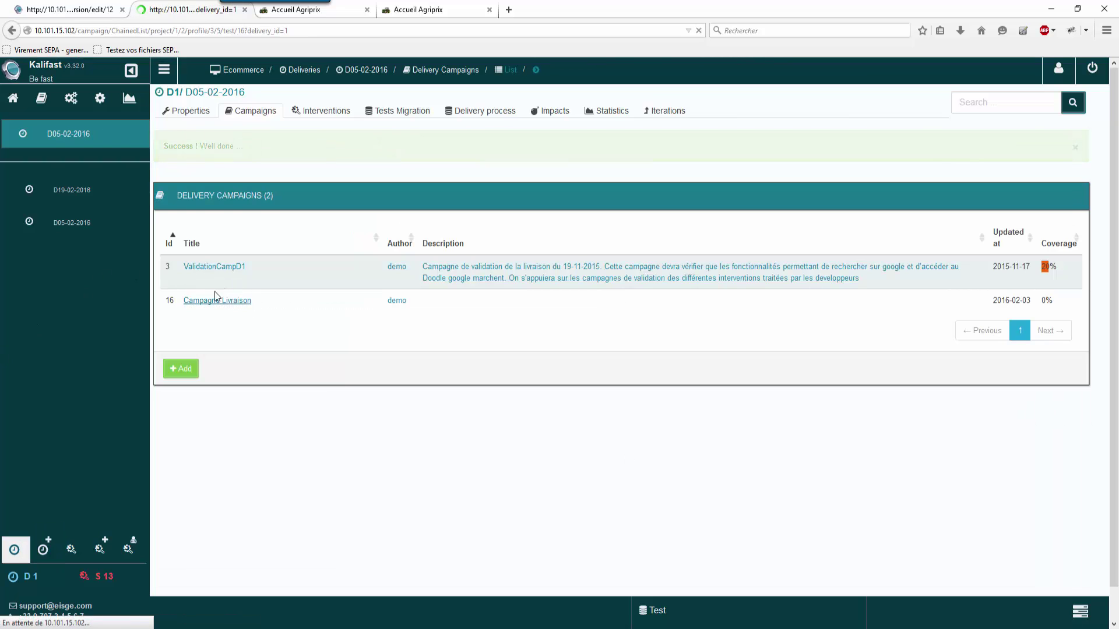
left_click(1075, 153)
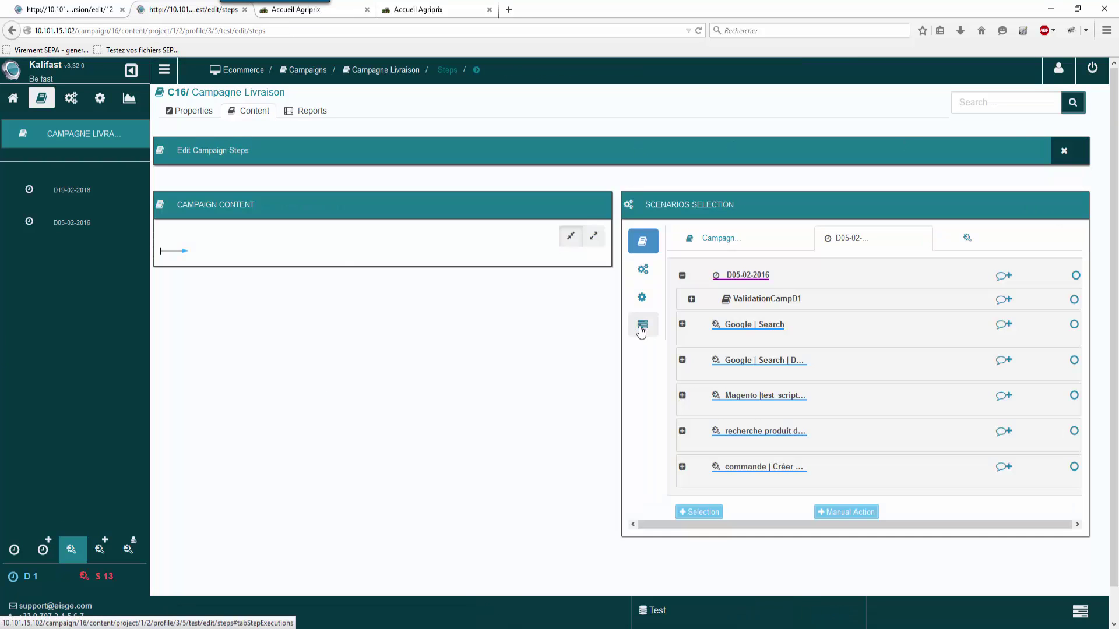
Step: Add the verifierRecherche demo run and paiementVirement from ValidationTests_S13 as campaign steps
left_click(641, 330)
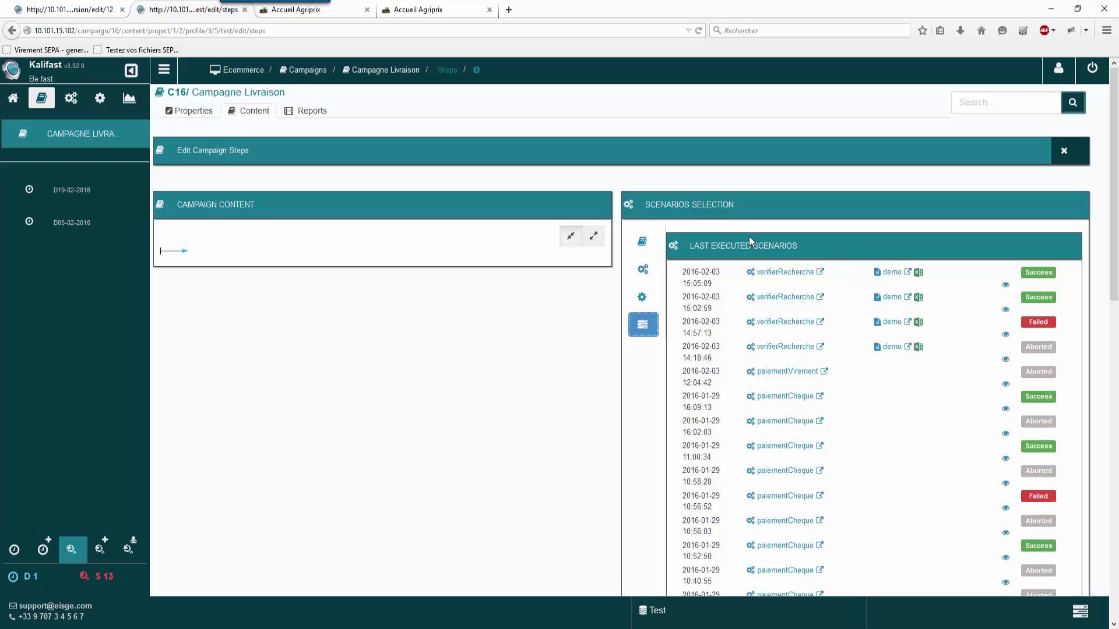
left_click(890, 273)
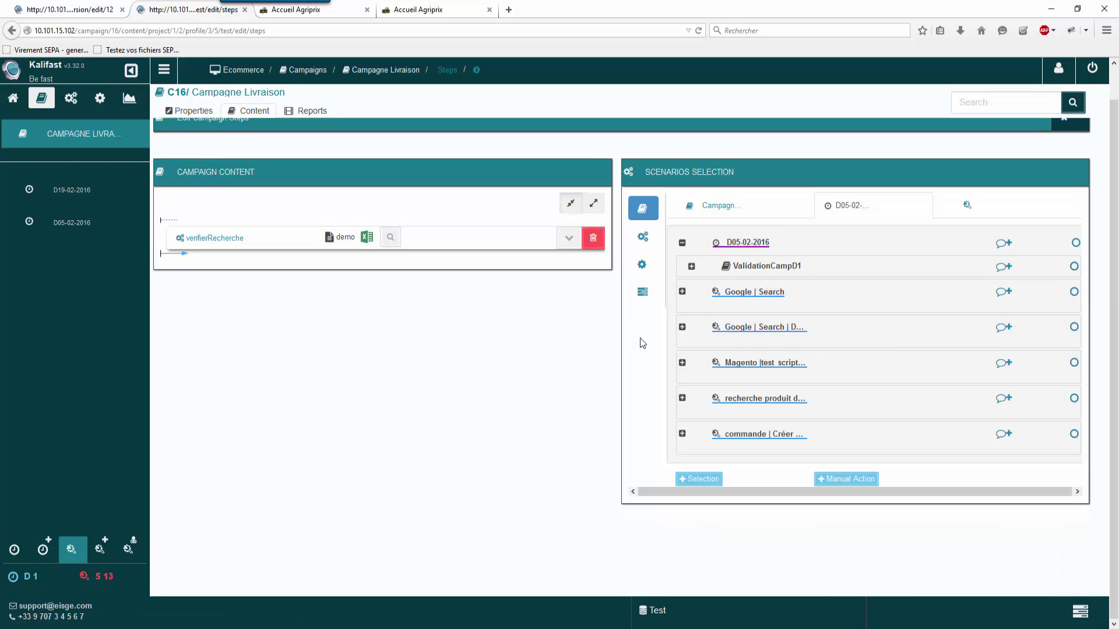
left_click(682, 435)
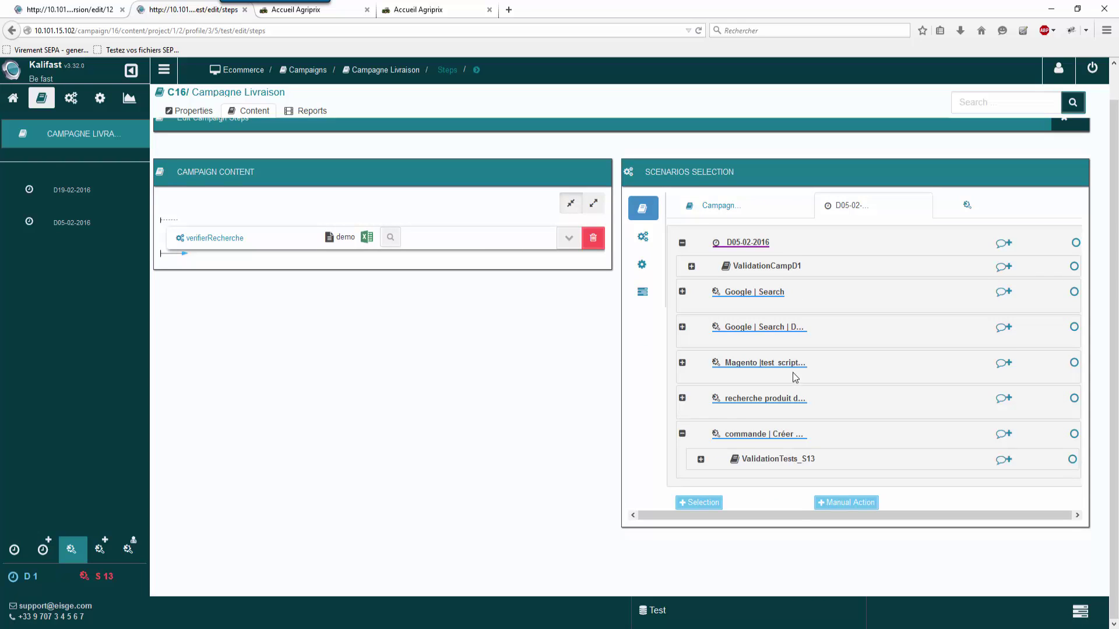
left_click(701, 460)
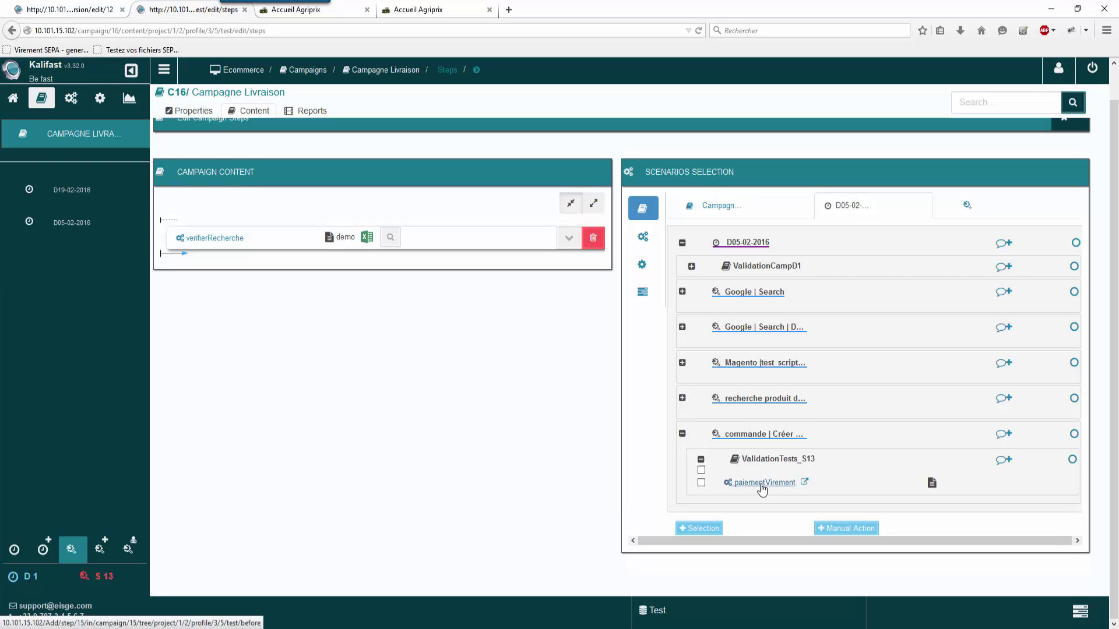
left_click(762, 483)
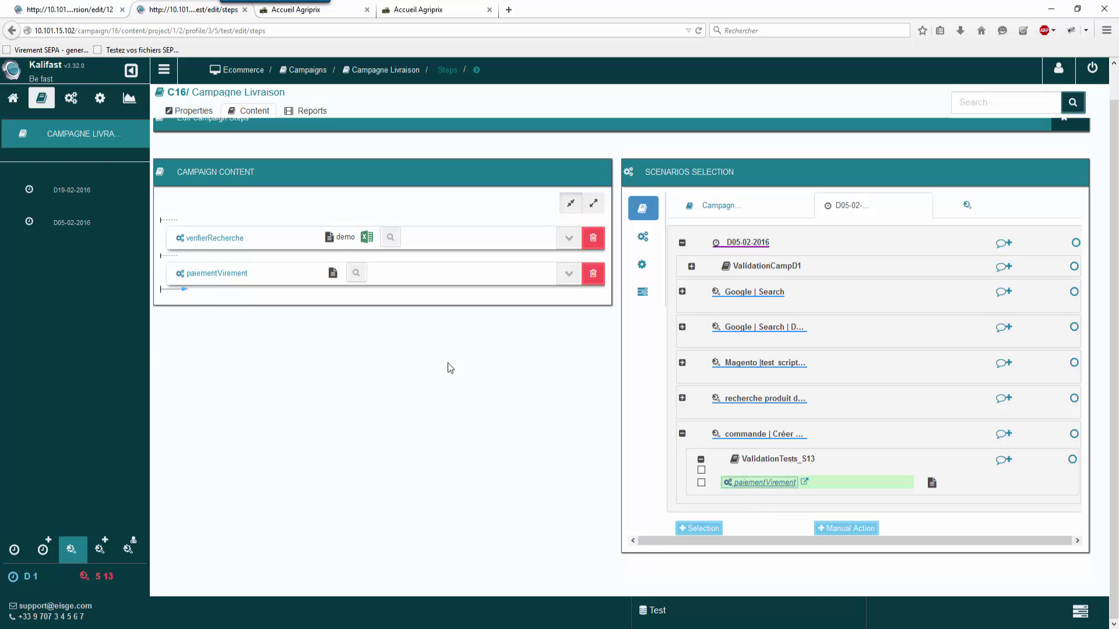
left_click(682, 434)
left_click(1071, 152)
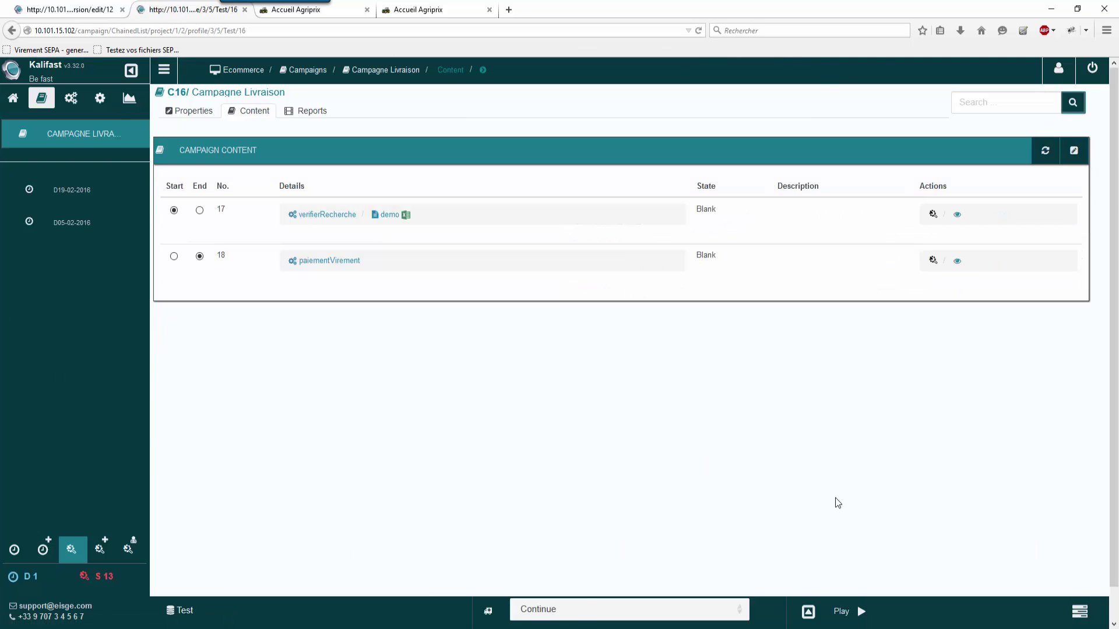
Step: Run the Campagne Livraison campaign in Selenium IDE, docked beside the store page
left_click(861, 613)
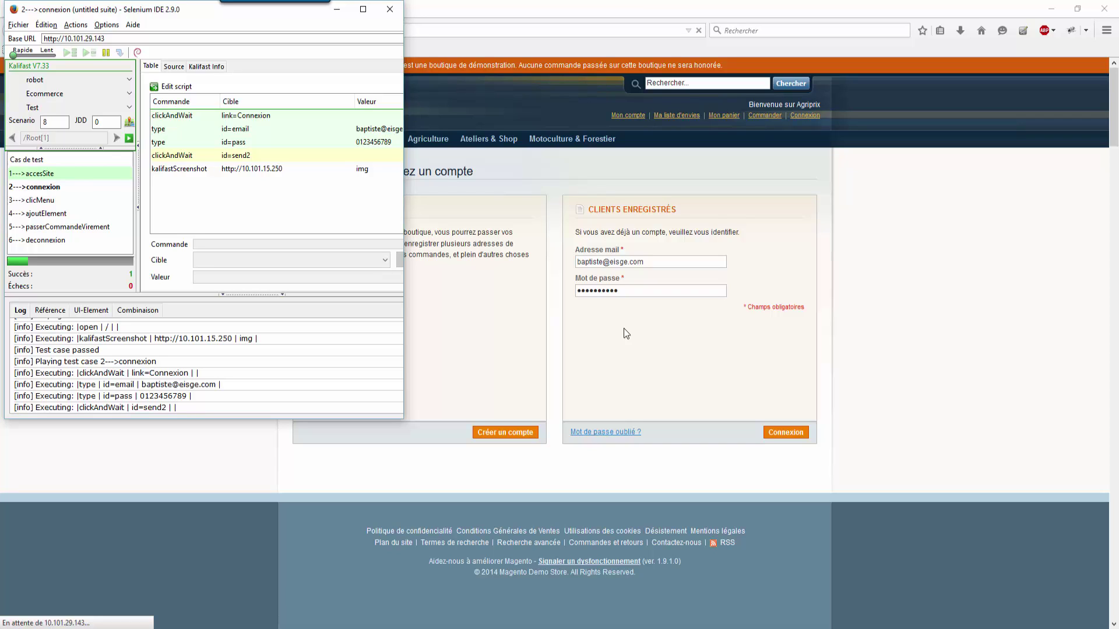
left_click_drag(146, 10, 149, 37)
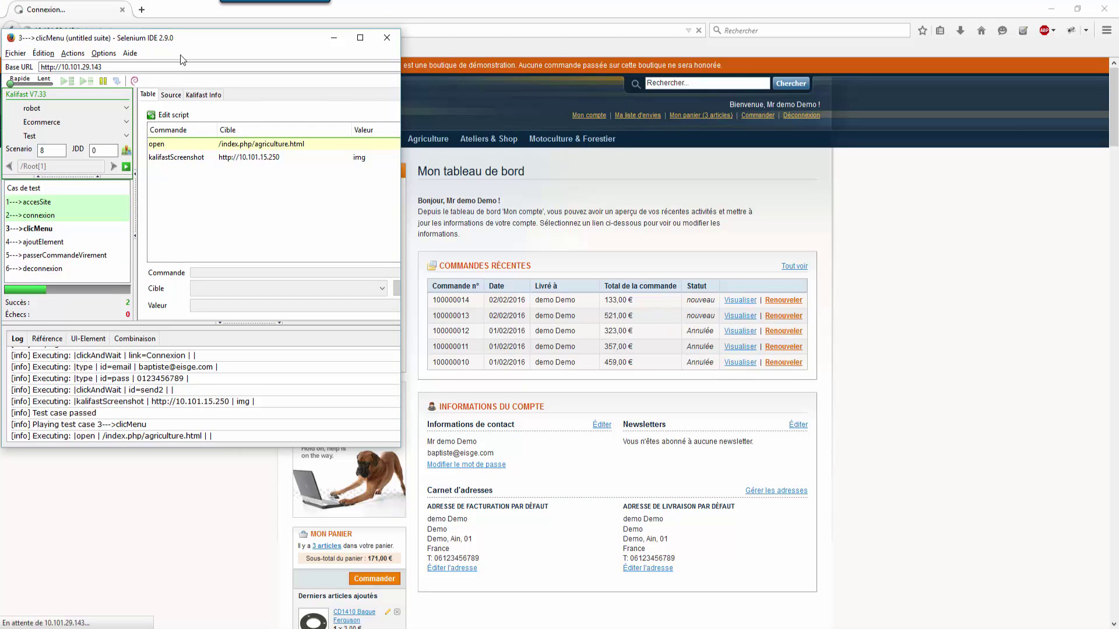
key("super+Left")
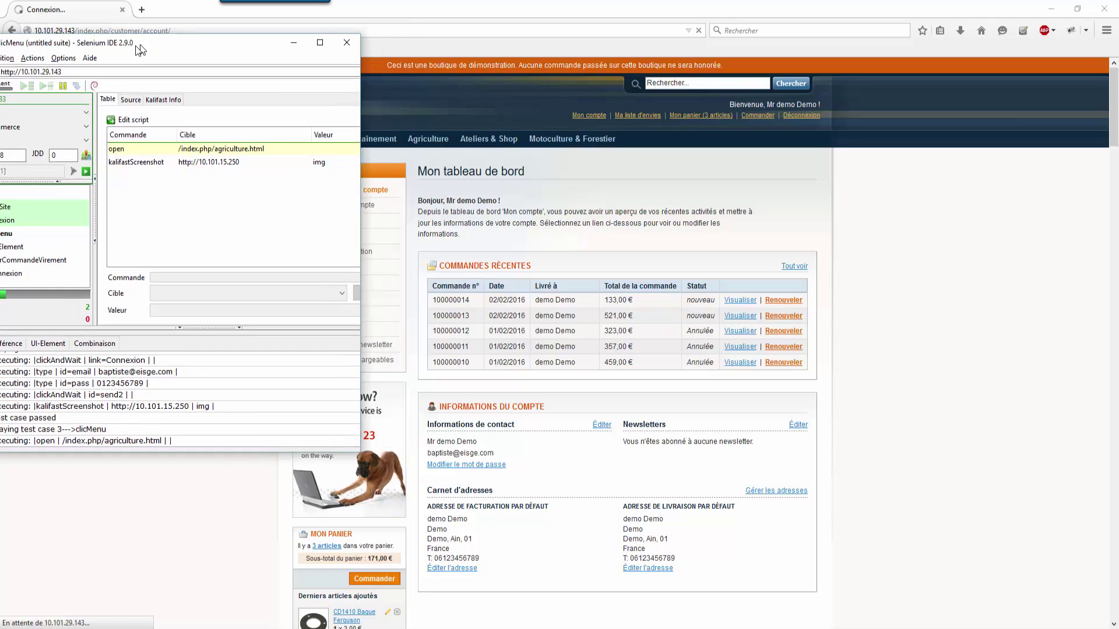
left_click(728, 105)
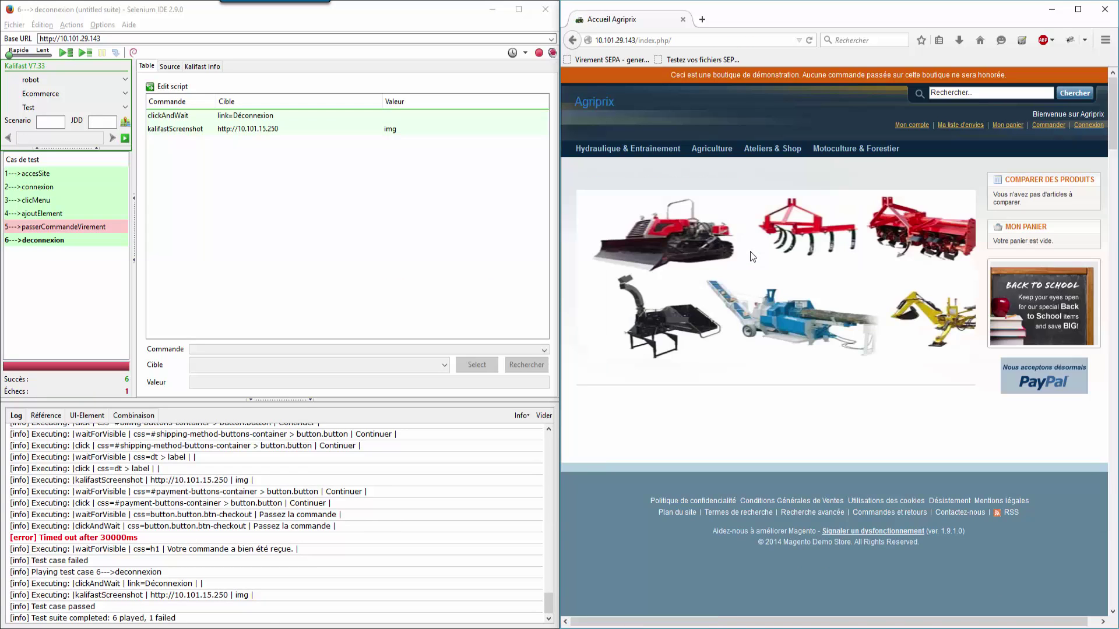
Step: Close Selenium IDE without saving and the store window, then view D05-02-2016's interventions
left_click(542, 10)
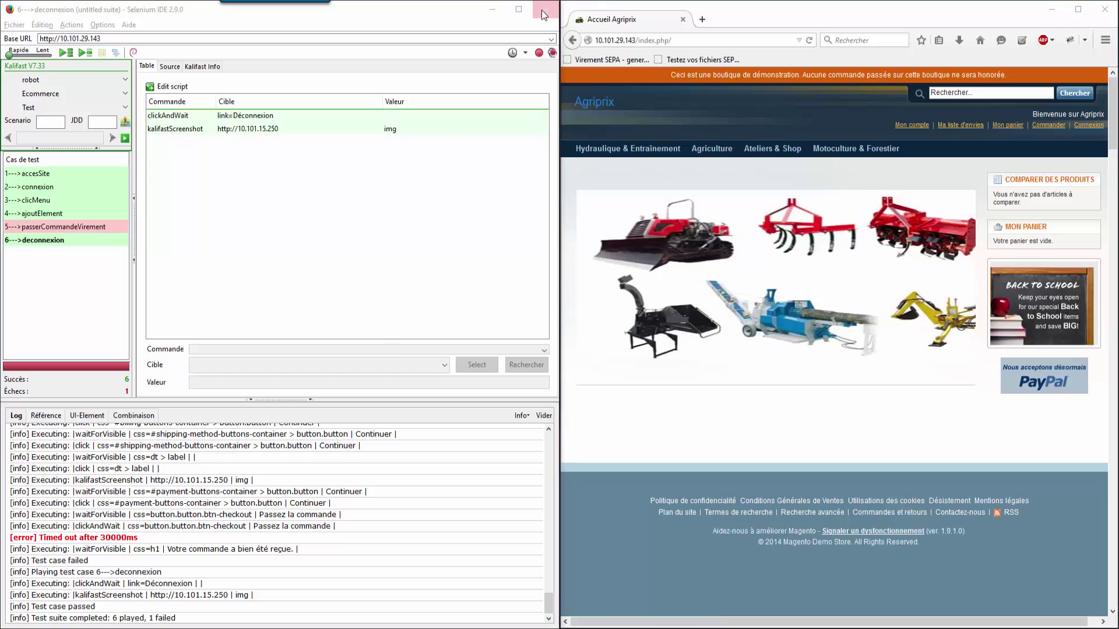
left_click(280, 333)
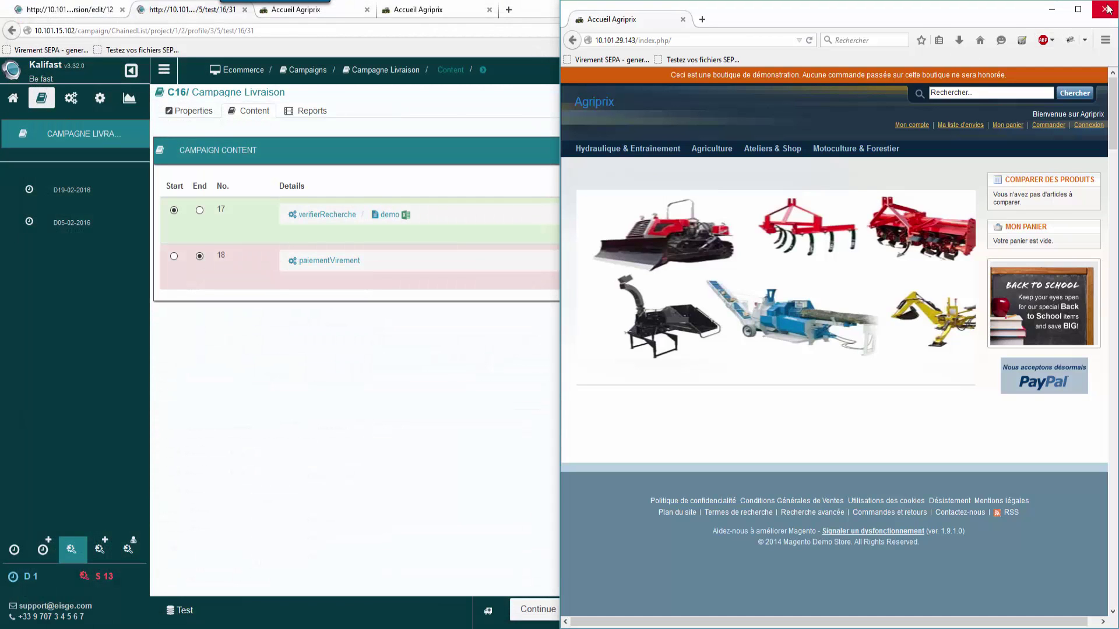
left_click(1105, 9)
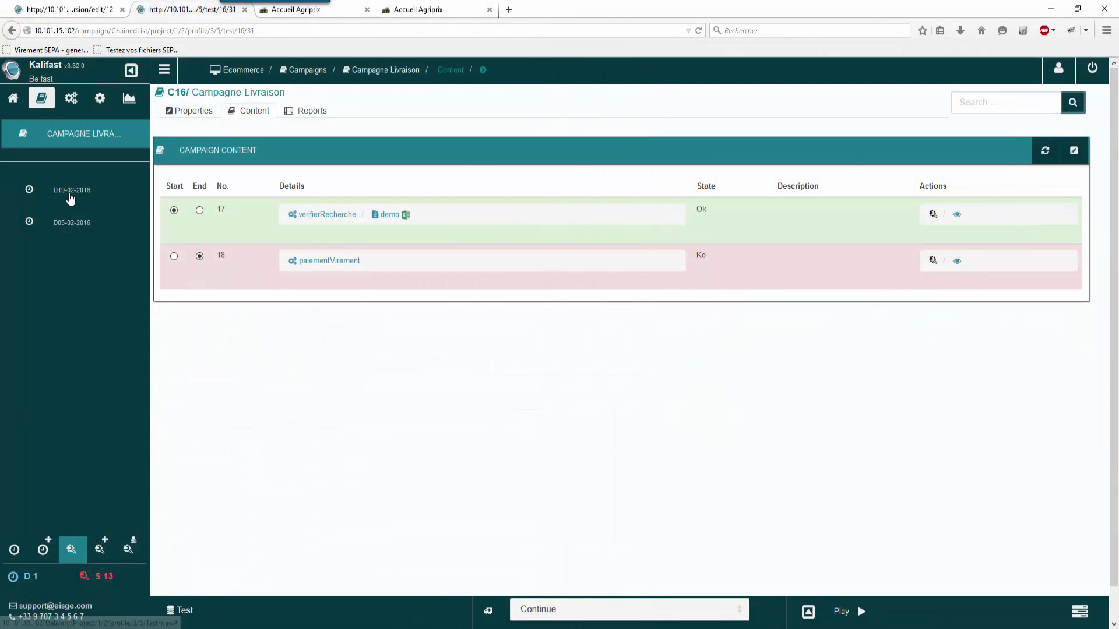
left_click(86, 235)
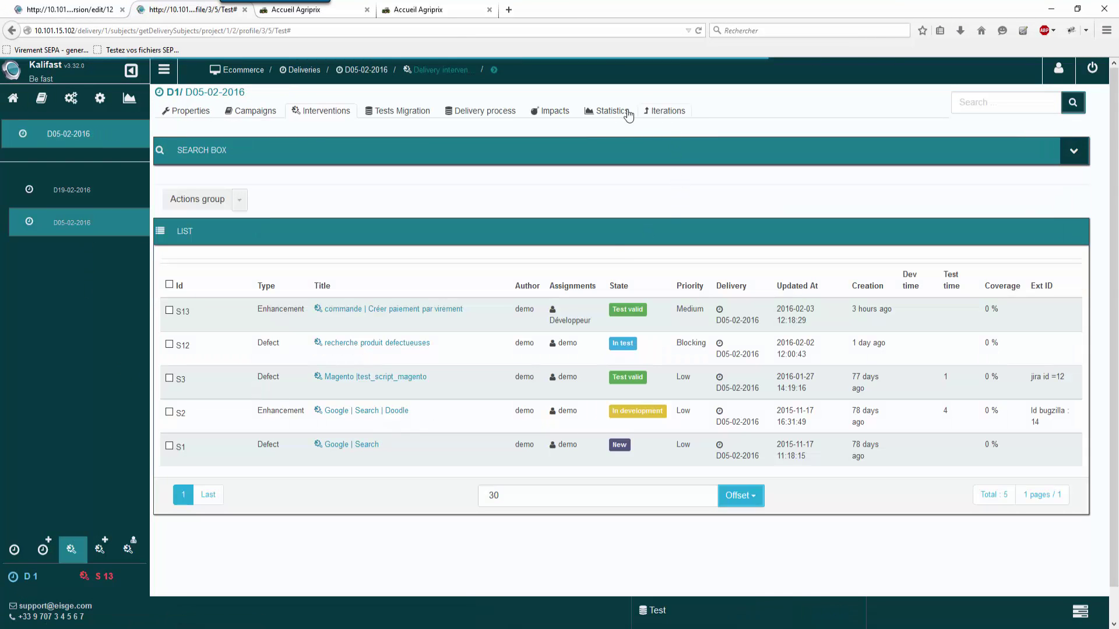
Step: Check D05-02-2016 statistics: 10% successful, 10% never successful (passerCommandeVirement), 5 impacted interventions
left_click(600, 113)
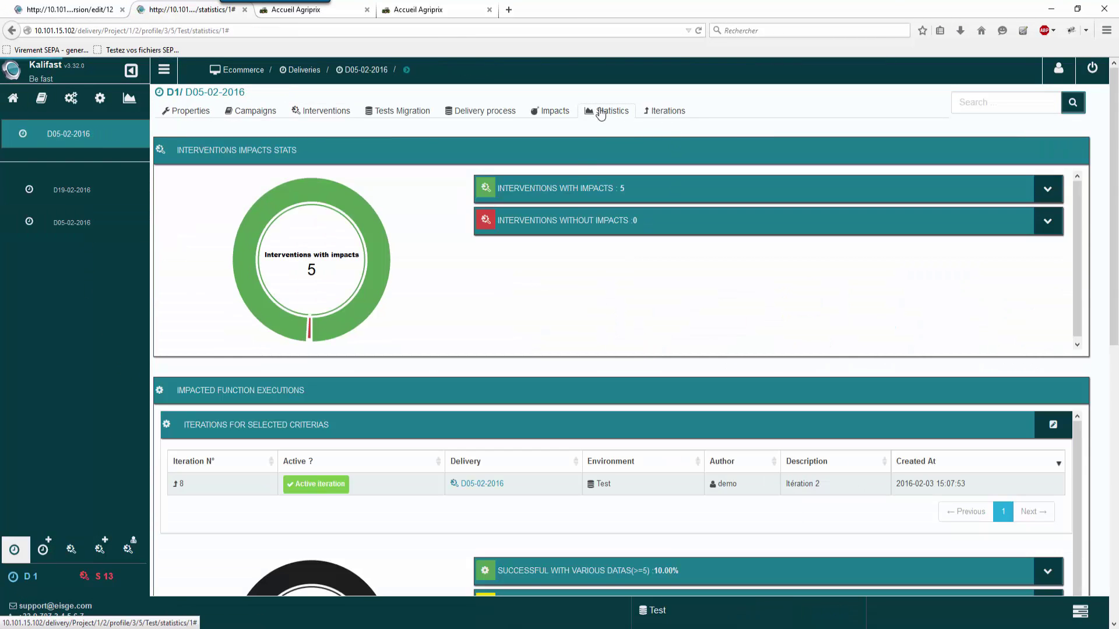
scroll(577, 293, "down", 3)
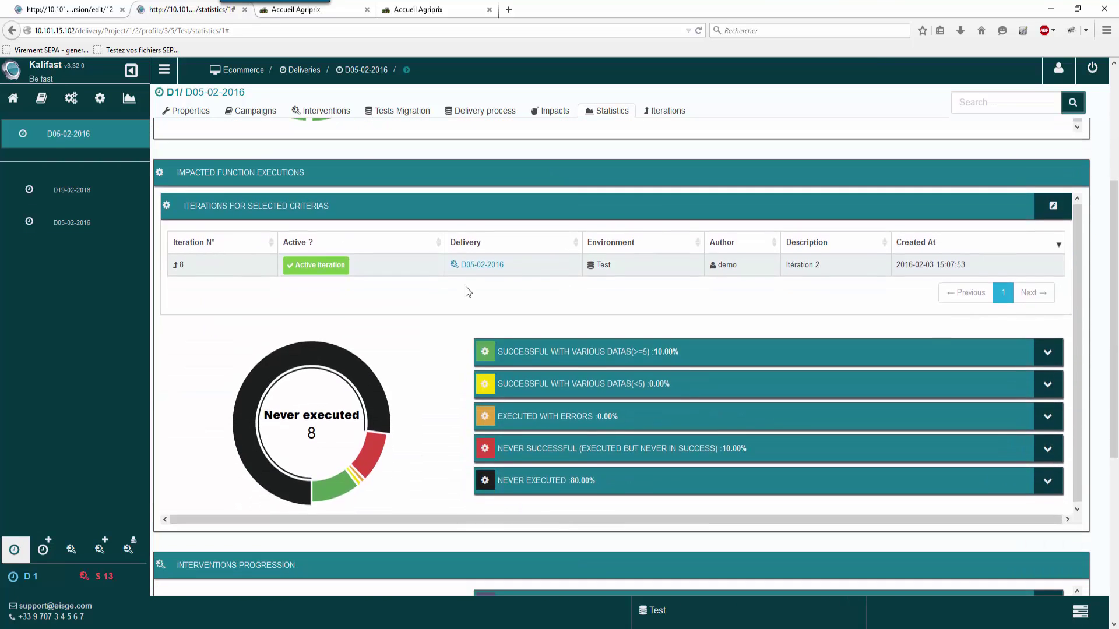
left_click(1047, 350)
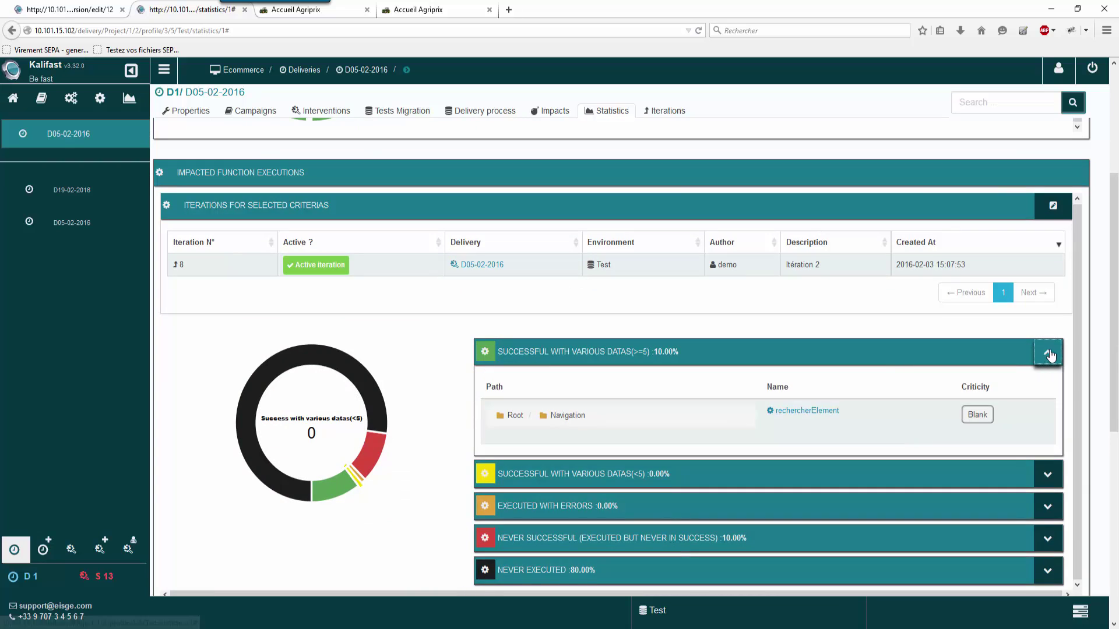
left_click(1047, 352)
left_click(1047, 446)
scroll(627, 423, "down", 2)
scroll(627, 423, "down", 1)
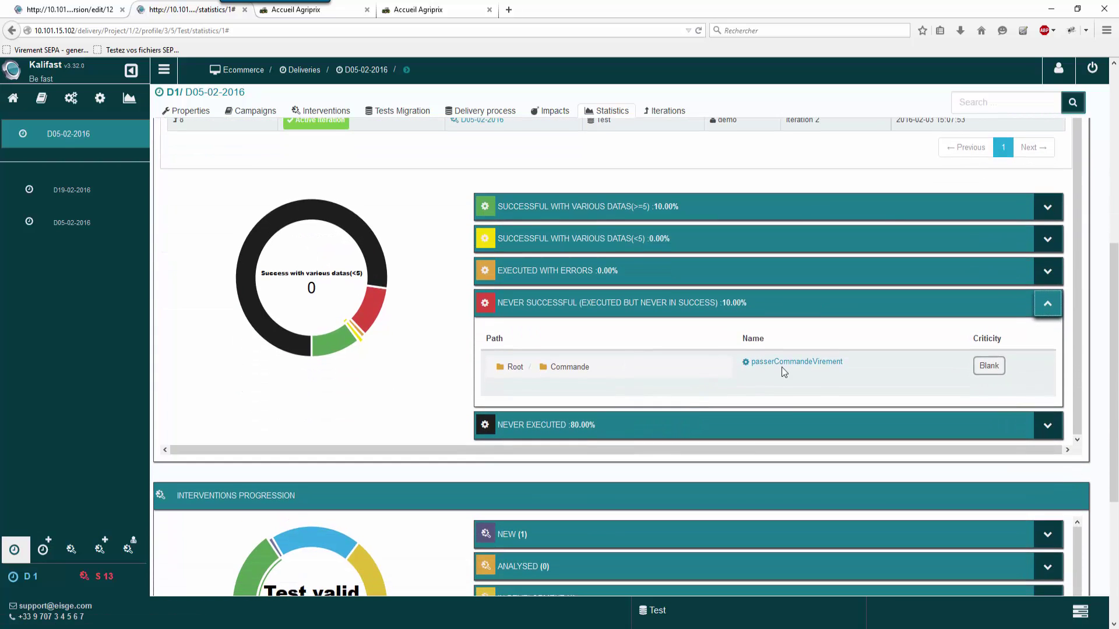
left_click(1040, 312)
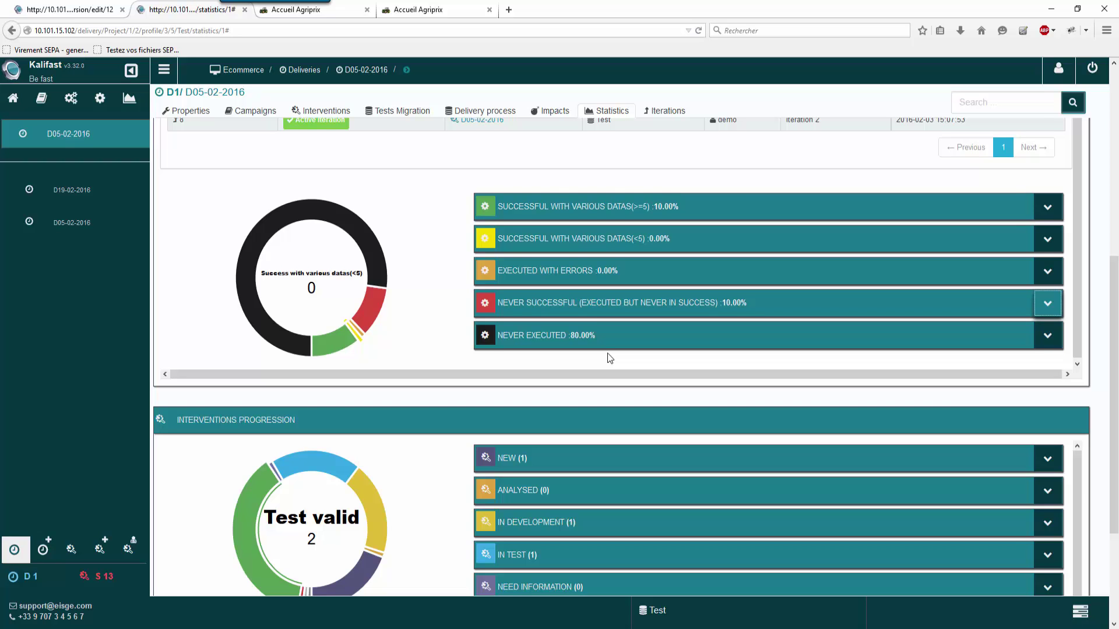
scroll(422, 315, "up", 6)
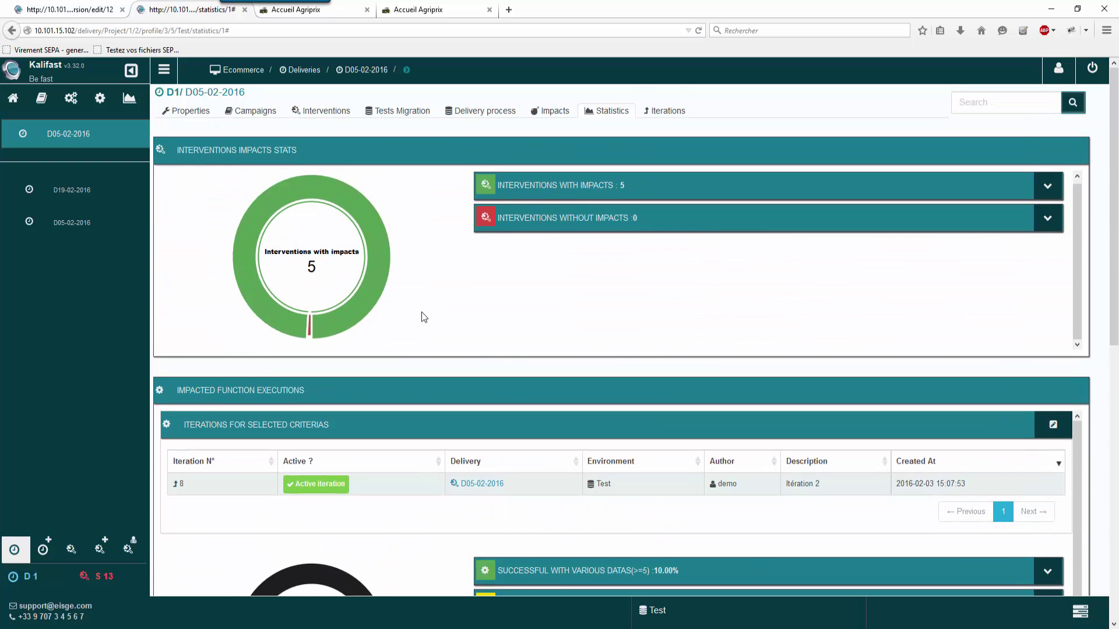